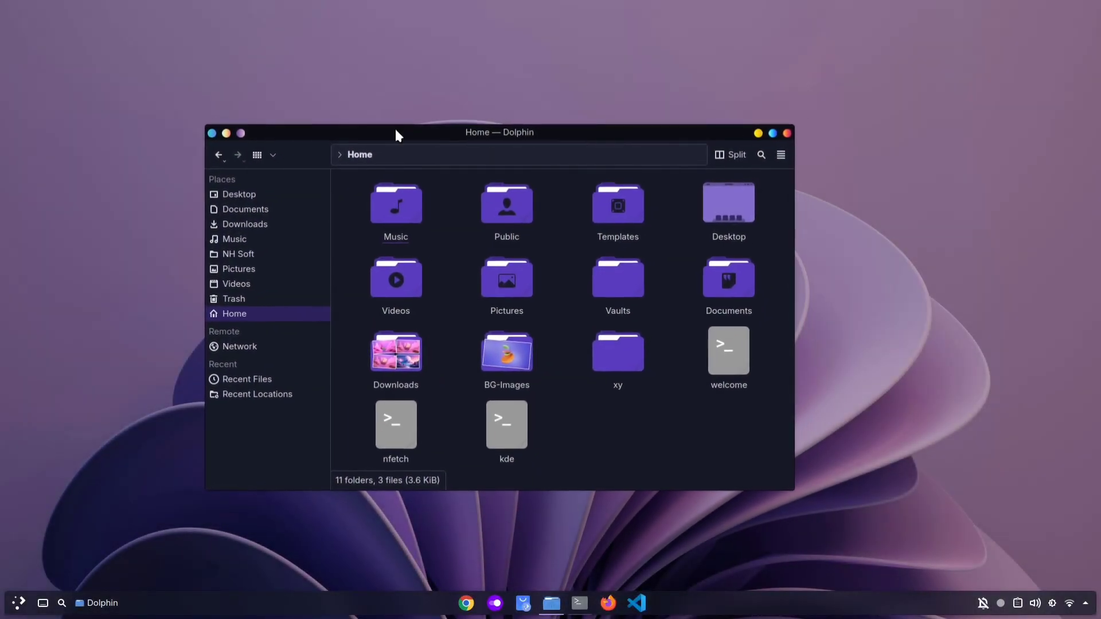
# - Open Konsole with Ctrl+Alt+T, drag it across, spin the desktop cube, then bring up the overview
pyautogui.hotkey('ctrl', 'alt', 't')
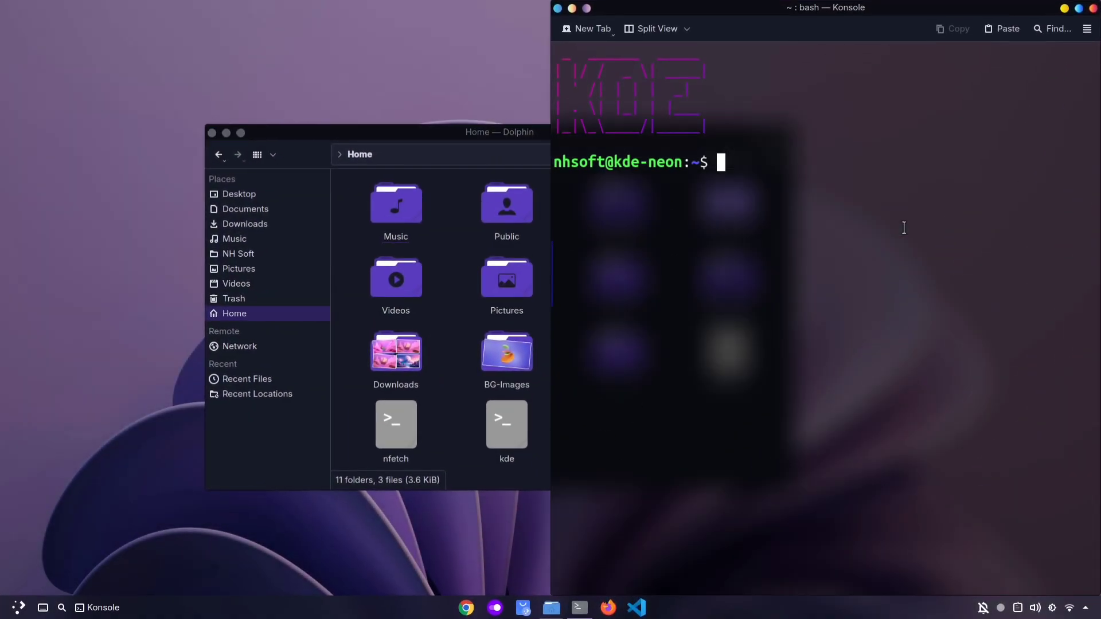
pyautogui.moveTo(903, 228)
pyautogui.mouseDown()
pyautogui.moveTo(353, 228)
pyautogui.moveTo(886, 228)
pyautogui.mouseUp()
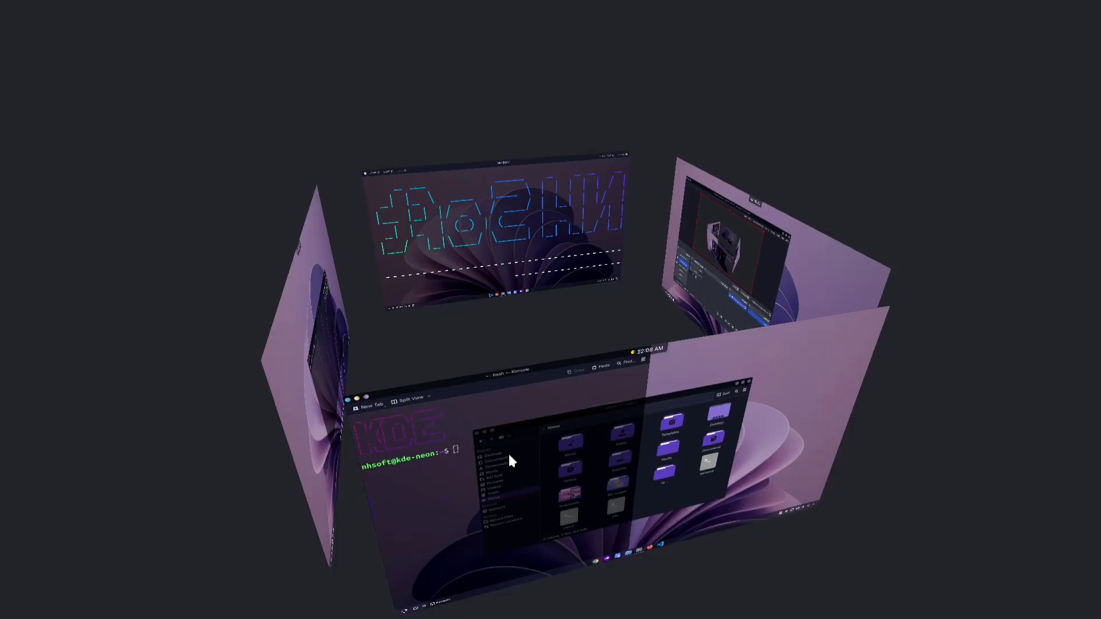
pyautogui.moveTo(507, 452); pyautogui.dragTo(401, 445)
pyautogui.press('super+w')
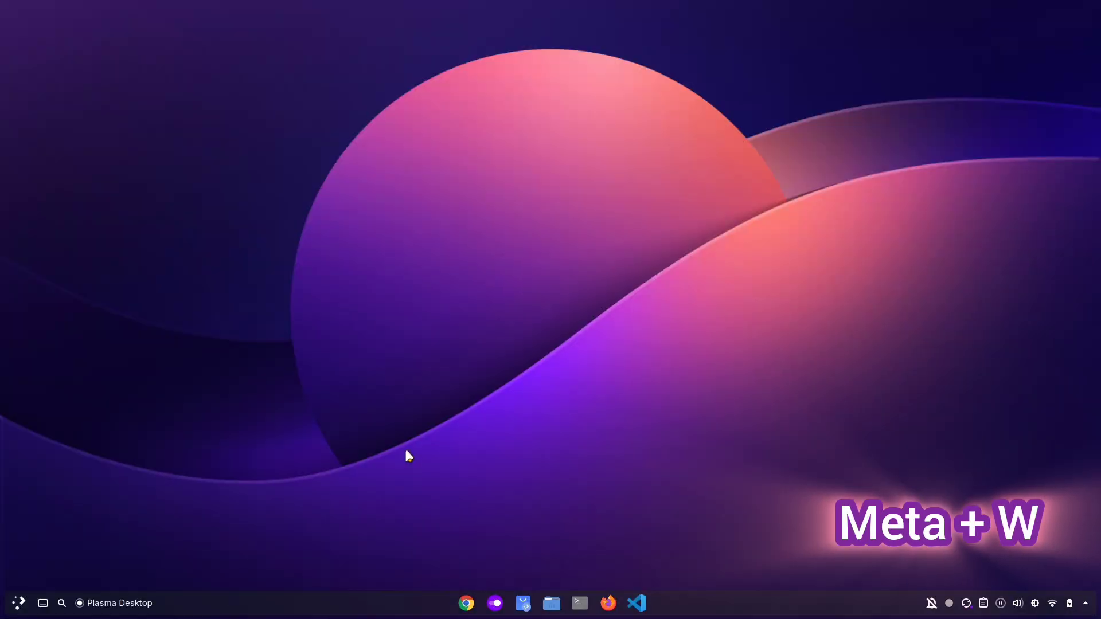
pyautogui.press('super+w')
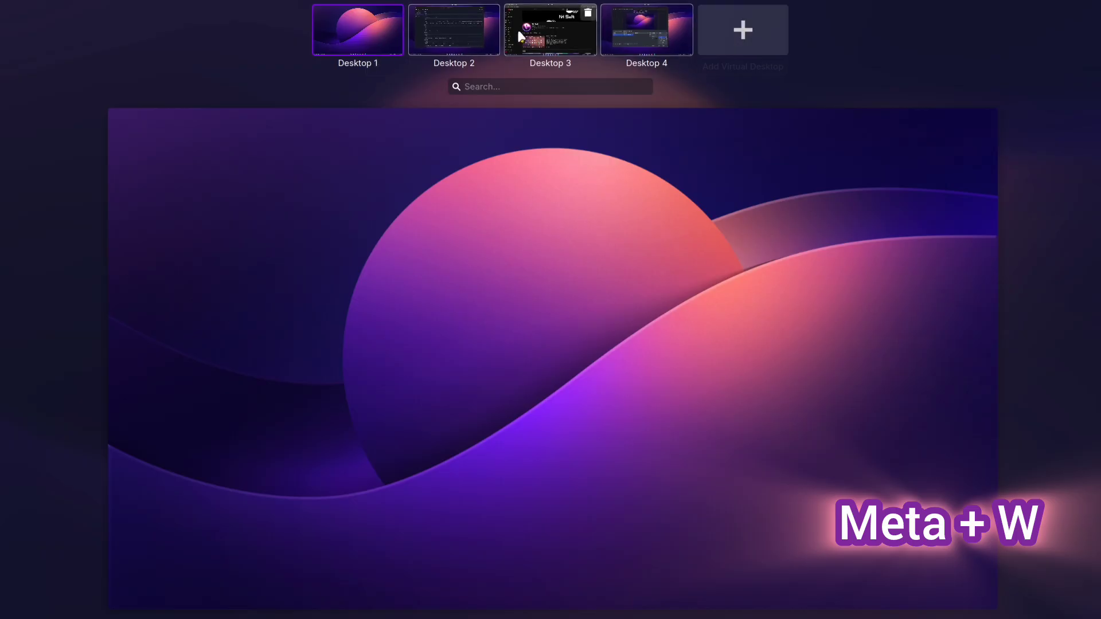
pyautogui.click(462, 41)
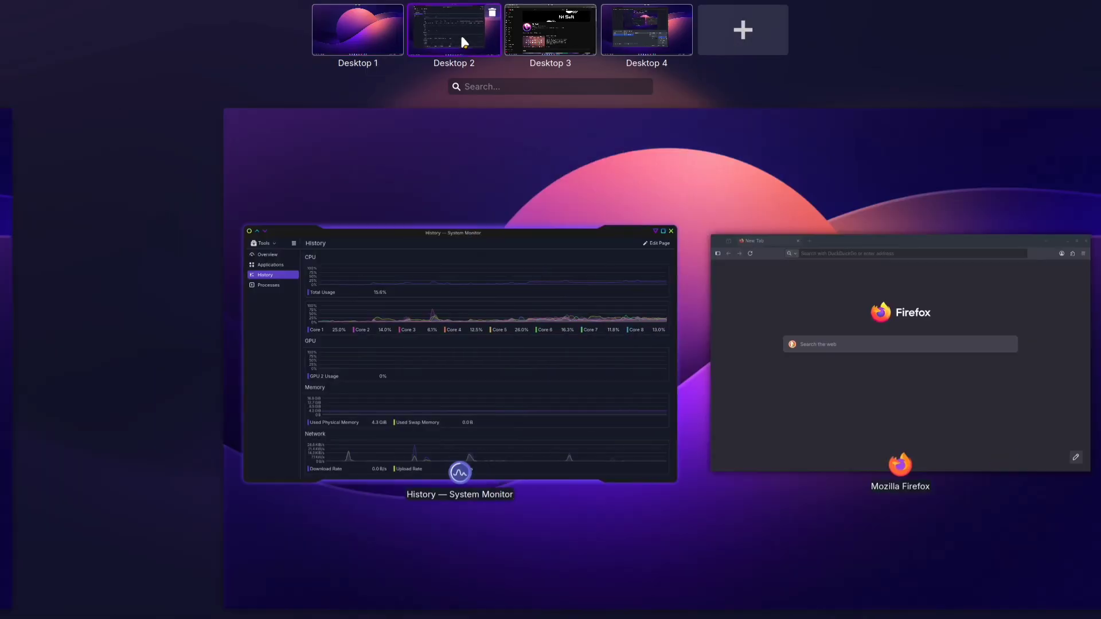
pyautogui.click(364, 35)
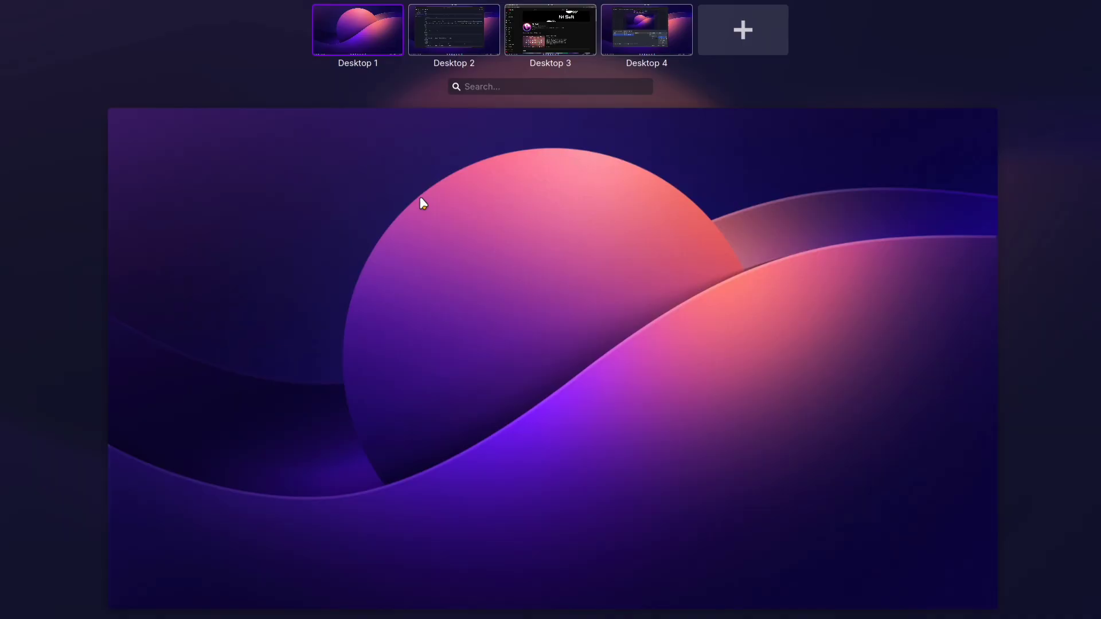
pyautogui.click(420, 198)
pyautogui.press('super+g')
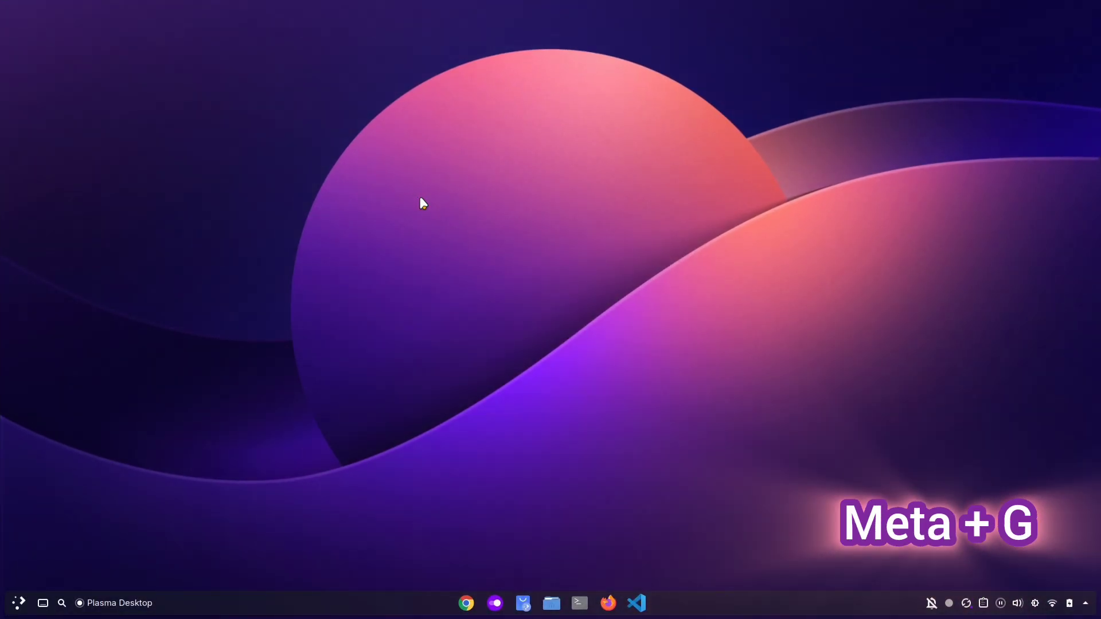
pyautogui.press('super')
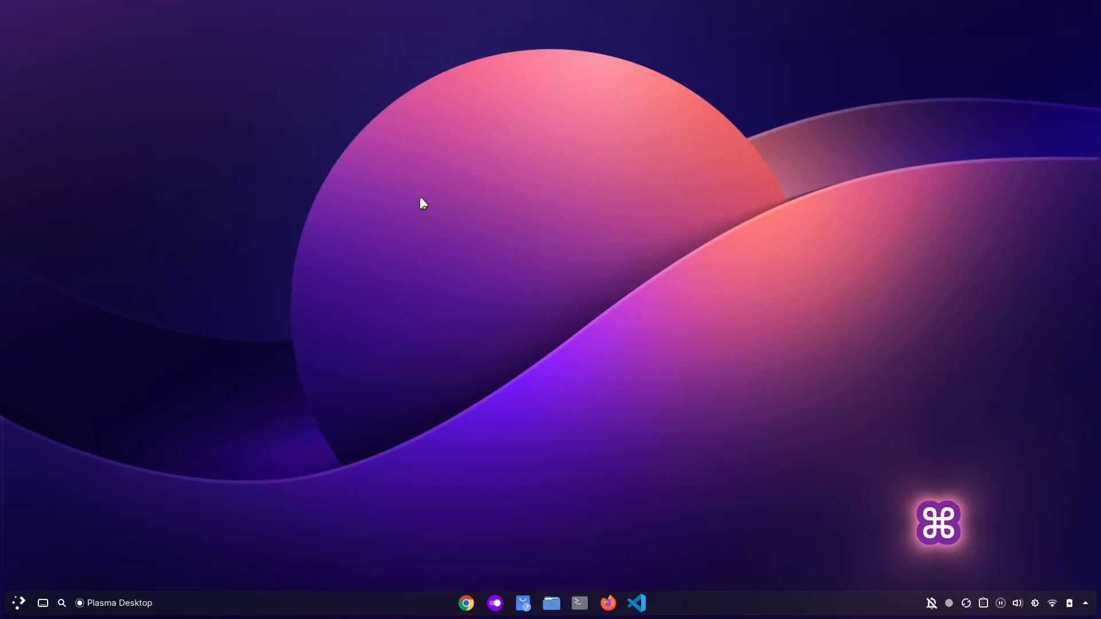
pyautogui.press('super+g')
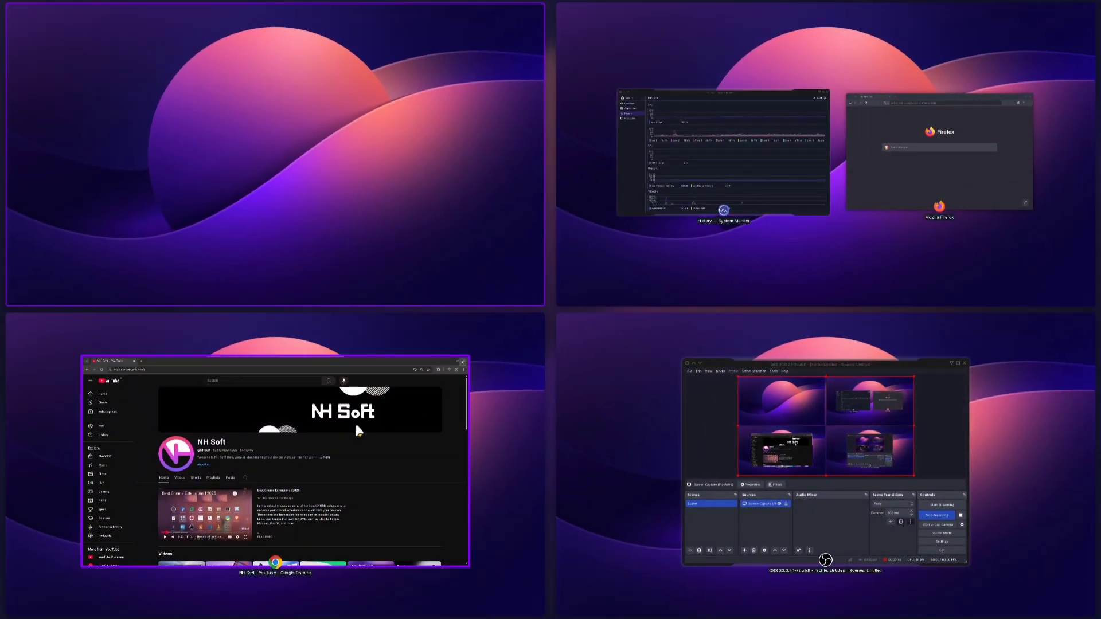
pyautogui.click(454, 187)
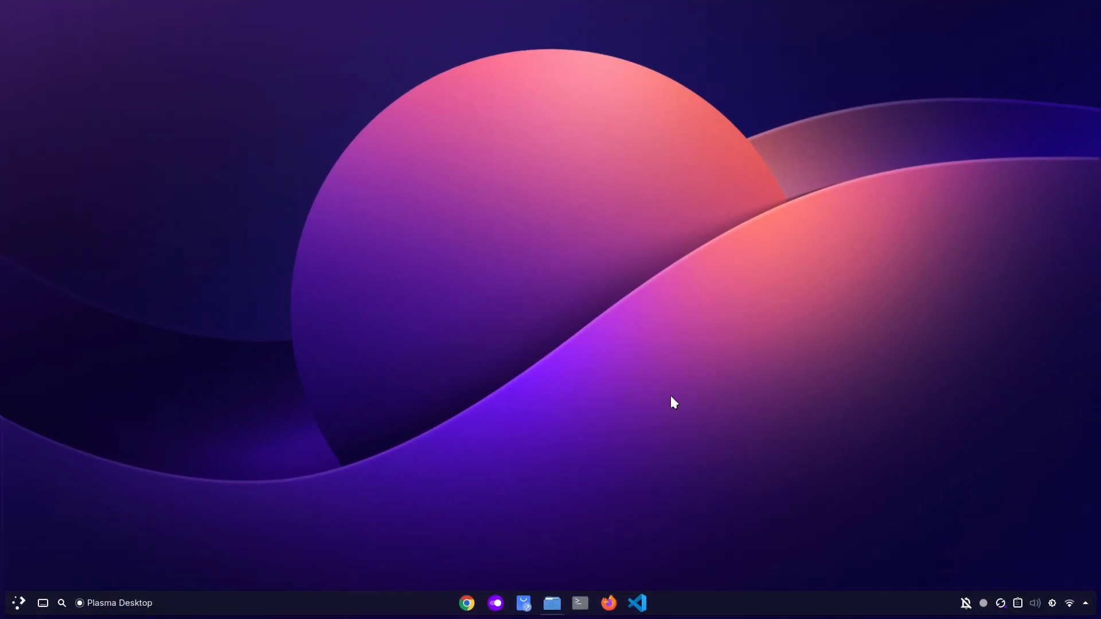
# - Spin and tilt the desktop cube, then zoom into the desktop holding System Settings
pyautogui.press('super+c')
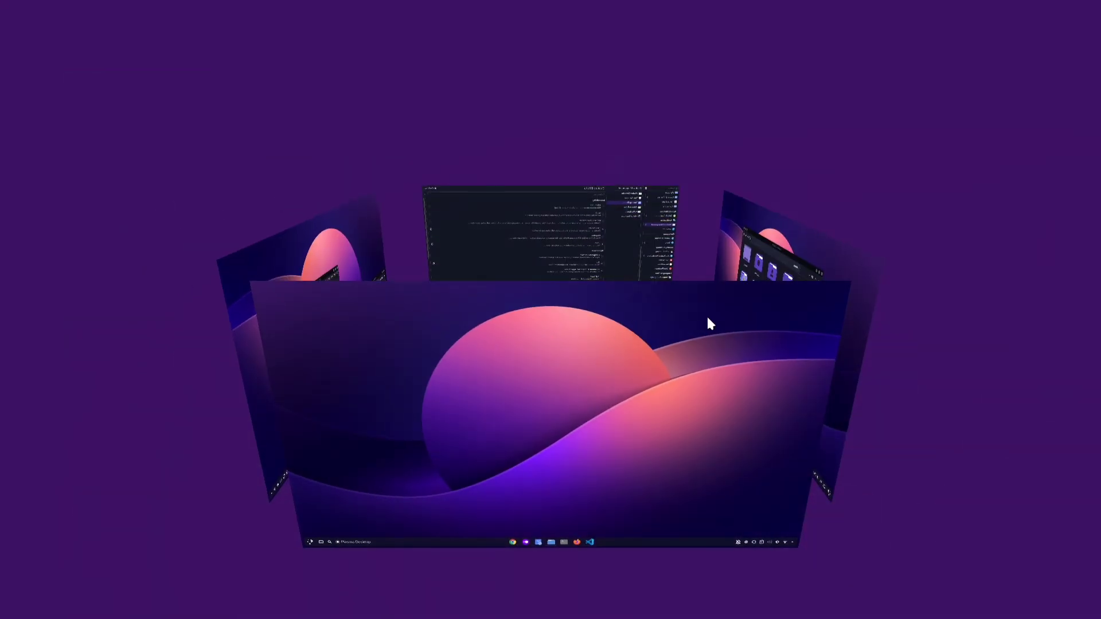
pyautogui.moveTo(708, 319); pyautogui.dragTo(504, 302)
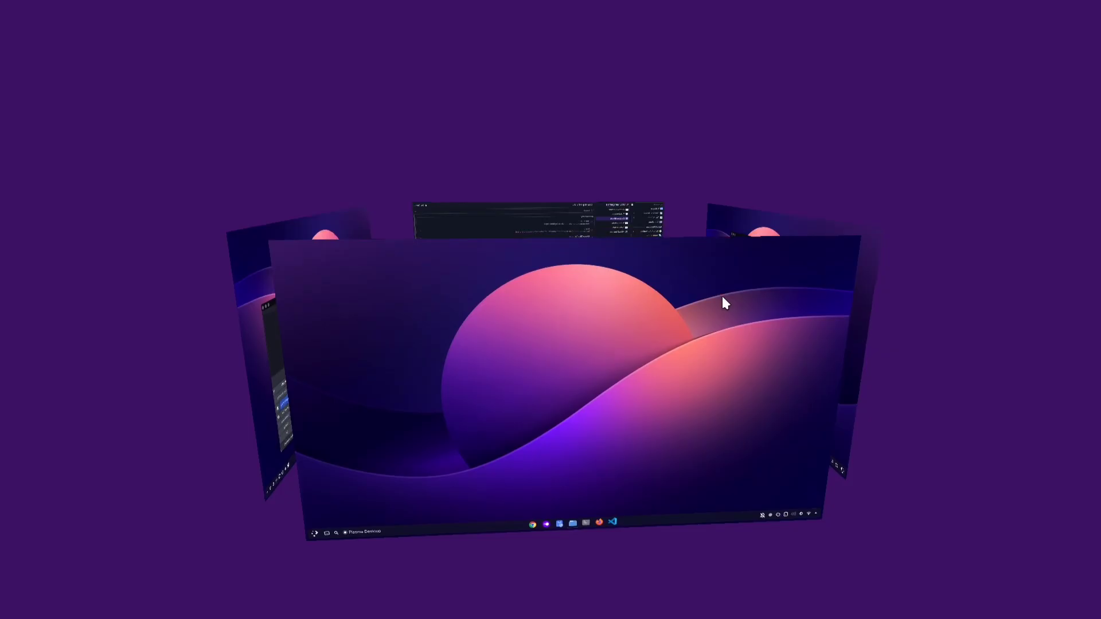
pyautogui.moveTo(721, 295); pyautogui.dragTo(559, 286)
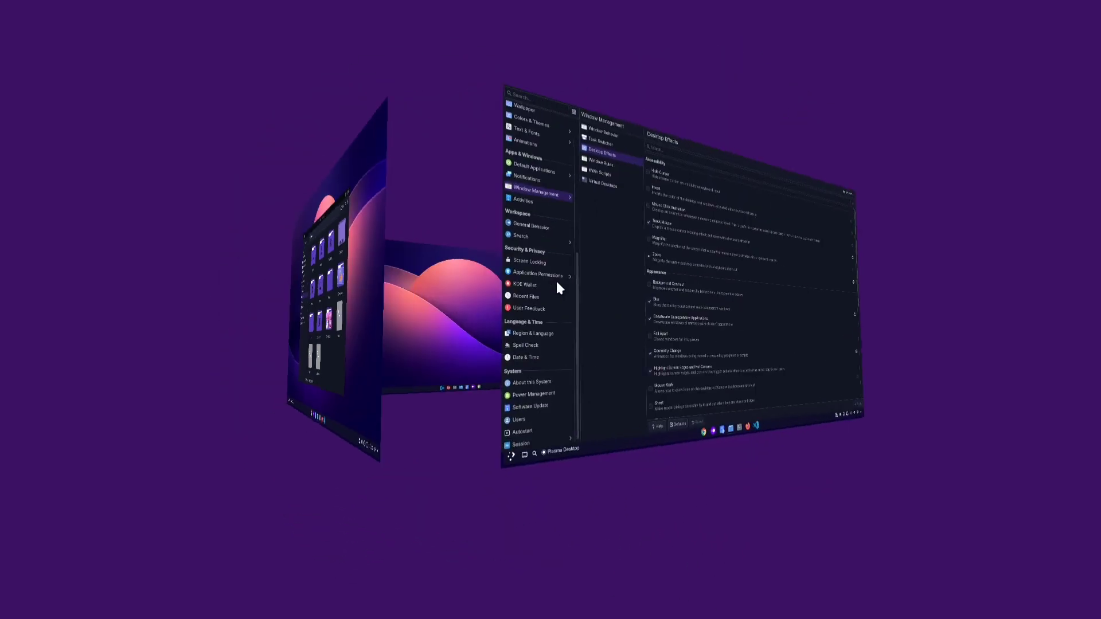
pyautogui.click(553, 256)
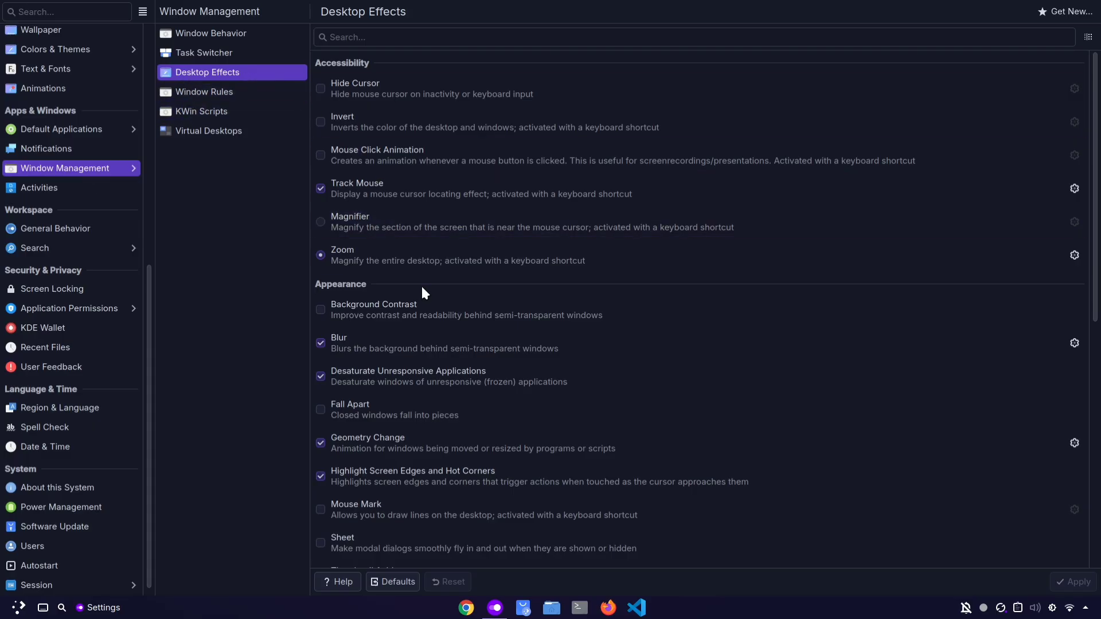
# - Scroll Desktop Effects to show Cube enabled, hide the settings, and open the desktop overview
pyautogui.scroll(-8, 421, 284)
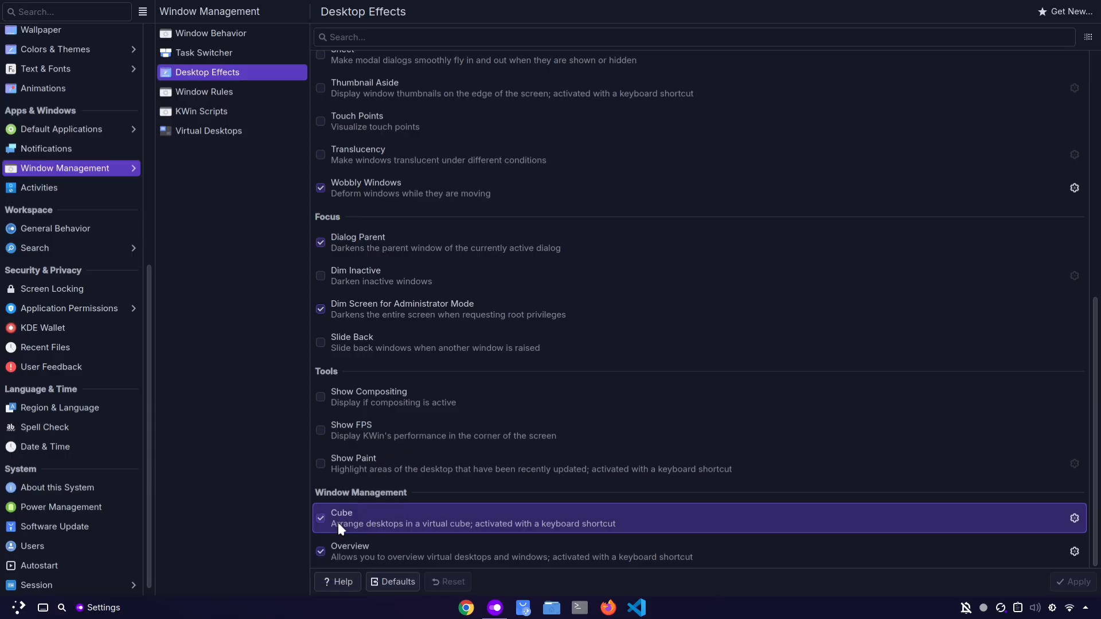
pyautogui.press('super+d')
pyautogui.press('super+w')
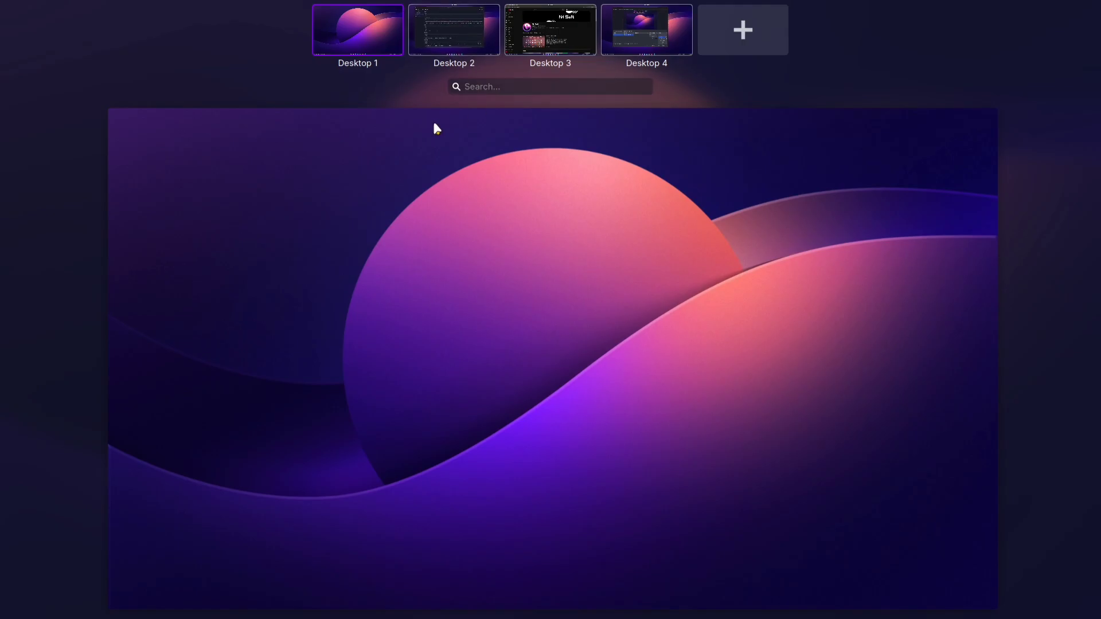
# - Leave the overview, cycle through Desktops 1–4 with Ctrl+F1–F4, and launch Chrome with Meta+1
pyautogui.click(441, 201)
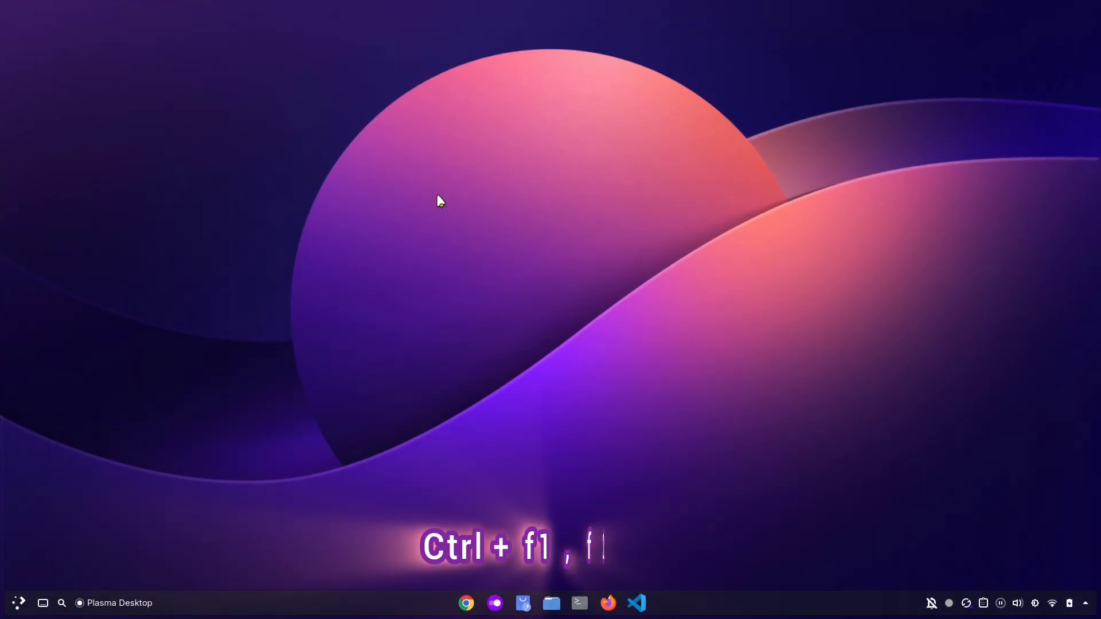
pyautogui.hotkey('ctrl', 'F2')
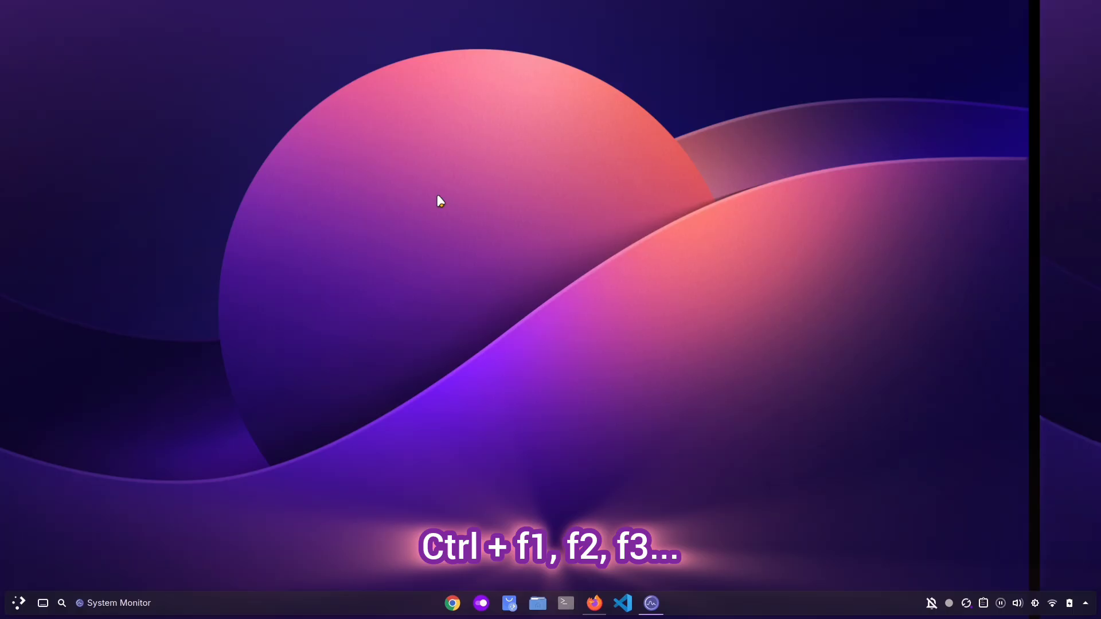
pyautogui.hotkey('ctrl', 'F1')
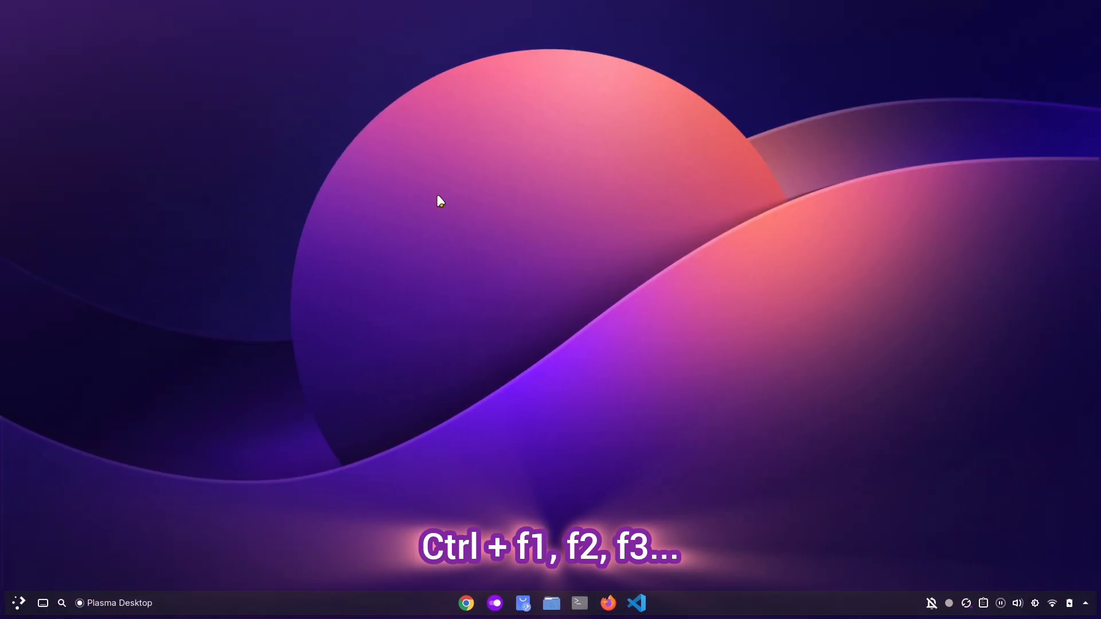
pyautogui.hotkey('ctrl', 'F2')
pyautogui.hotkey('ctrl', 'F3')
pyautogui.hotkey('ctrl', 'F4')
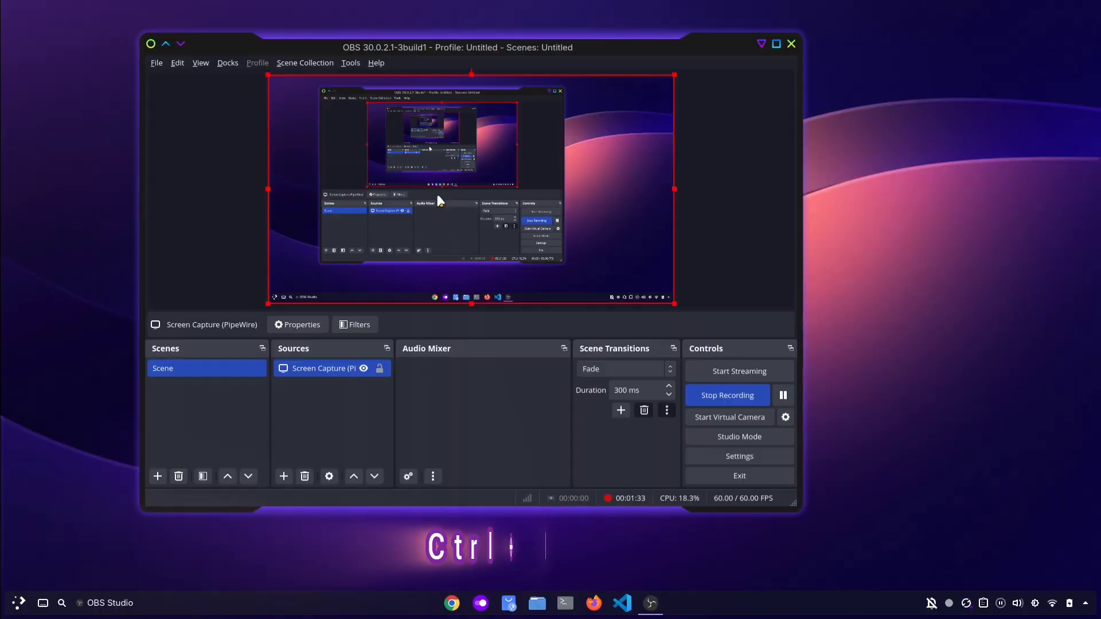
pyautogui.hotkey('ctrl', 'F3')
pyautogui.hotkey('ctrl', 'F1')
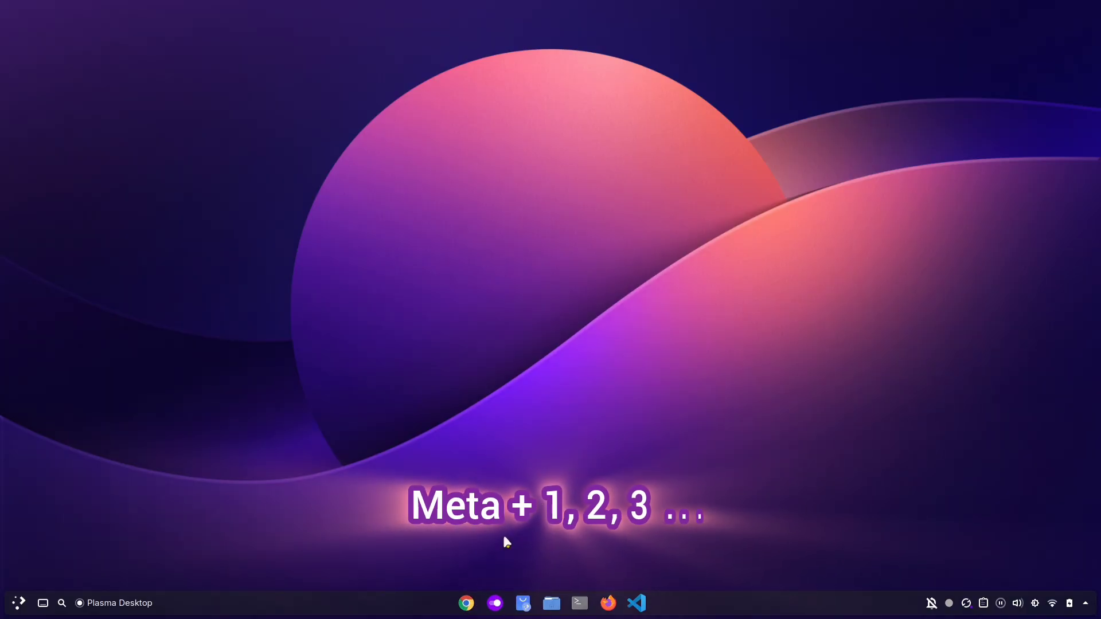
pyautogui.press('super+1')
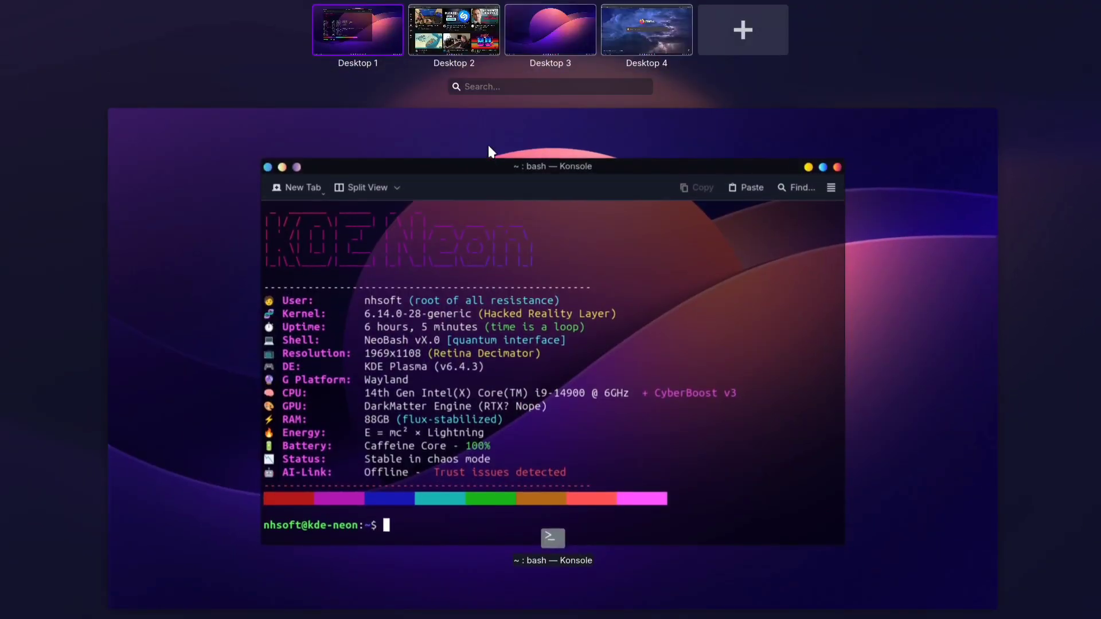
# - Open Firefox from Desktop 2, lay out this desktop's windows, then all desktops' windows, and close
pyautogui.hotkey('ctrl', 'F2')
pyautogui.click(600, 222)
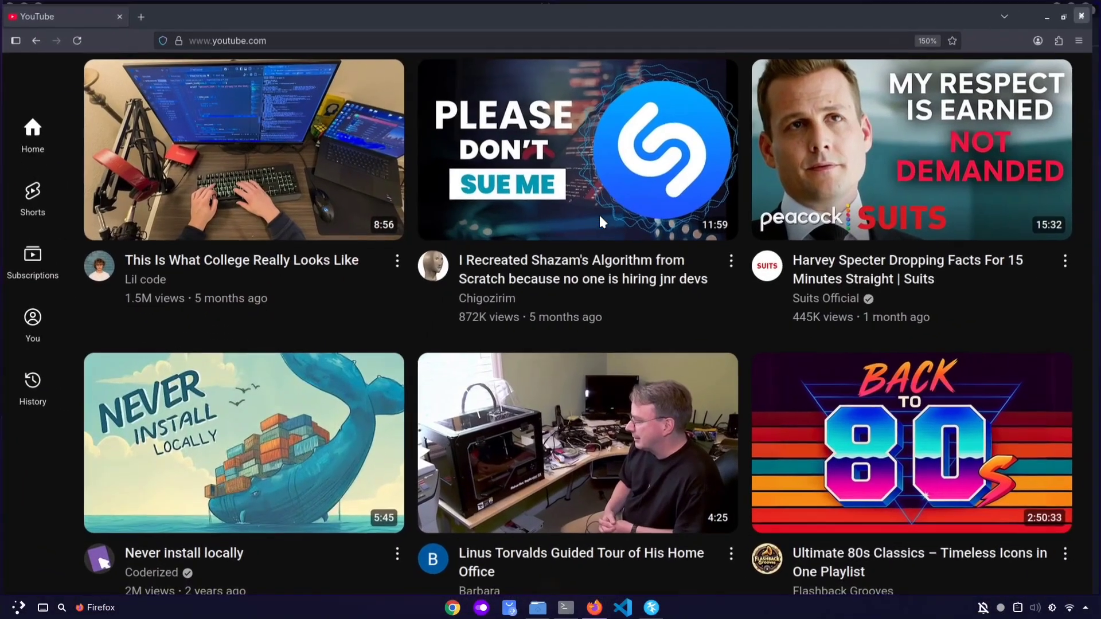
pyautogui.hotkey('ctrl', 'F9')
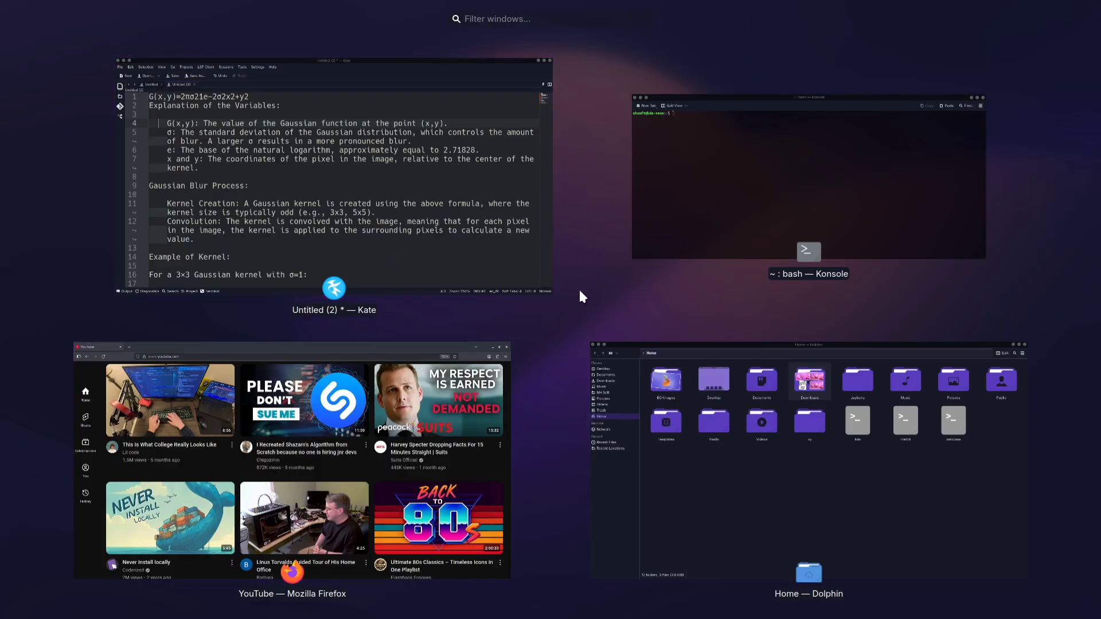
pyautogui.hotkey('ctrl', 'F10')
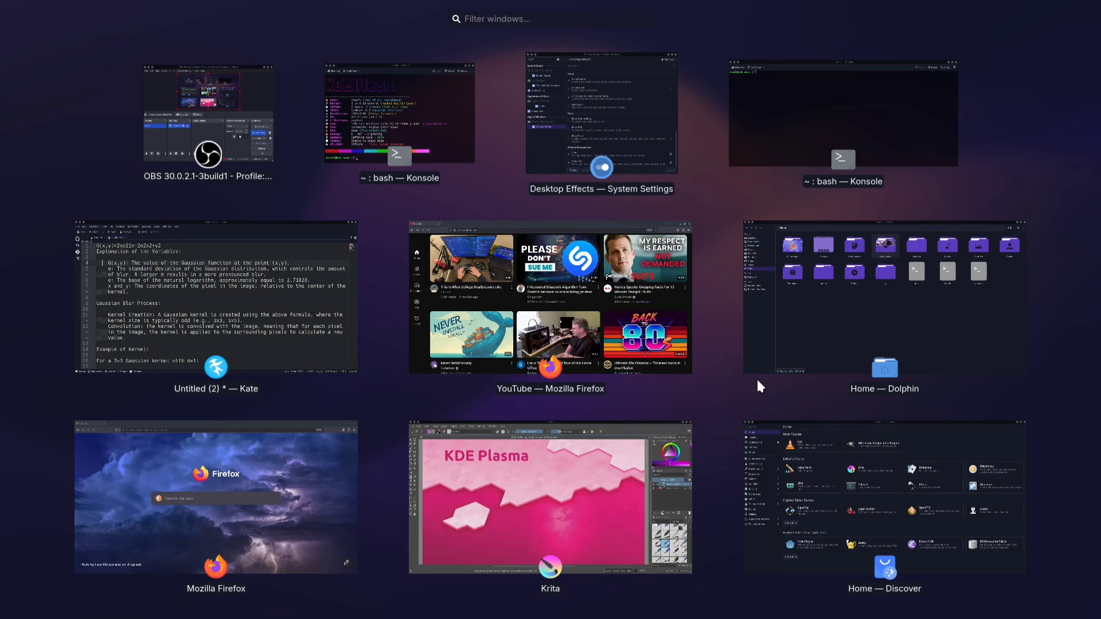
pyautogui.press('ctrl+super+Down')
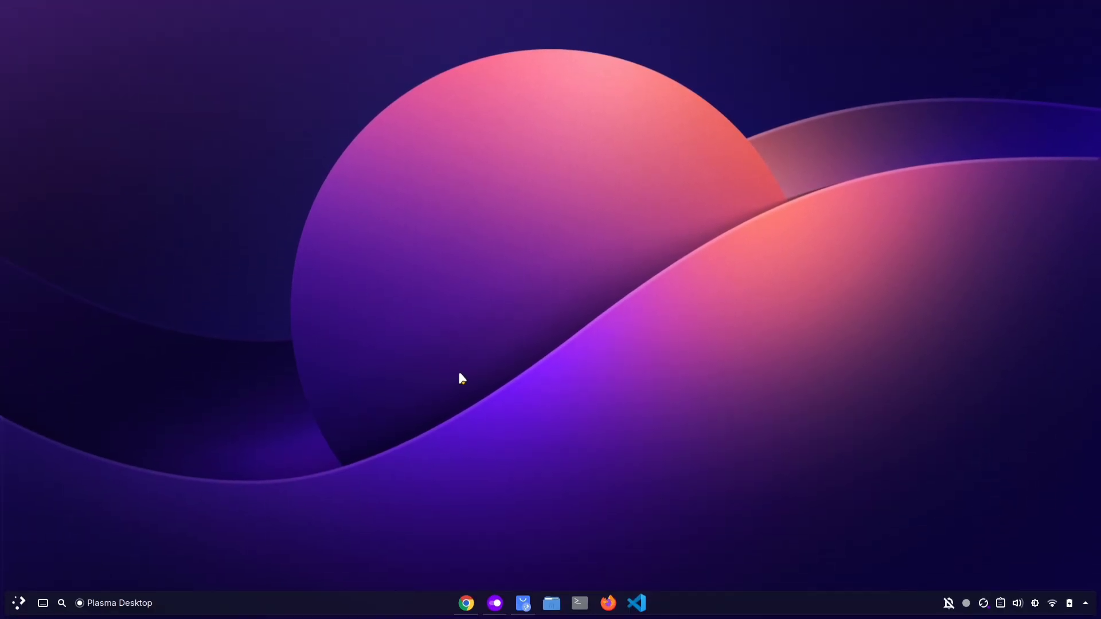
# - Switch across desktops with Ctrl+Meta+arrows and close the System Monitor window
pyautogui.press('ctrl+super+Right')
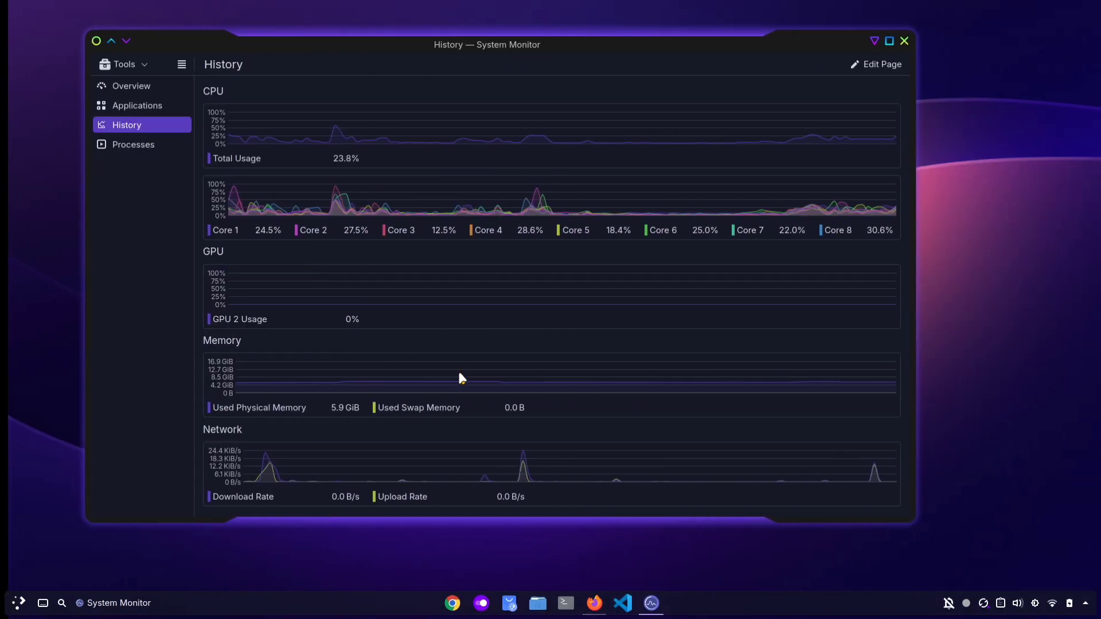
pyautogui.press('ctrl+super+Right')
pyautogui.press('ctrl+super+Right')
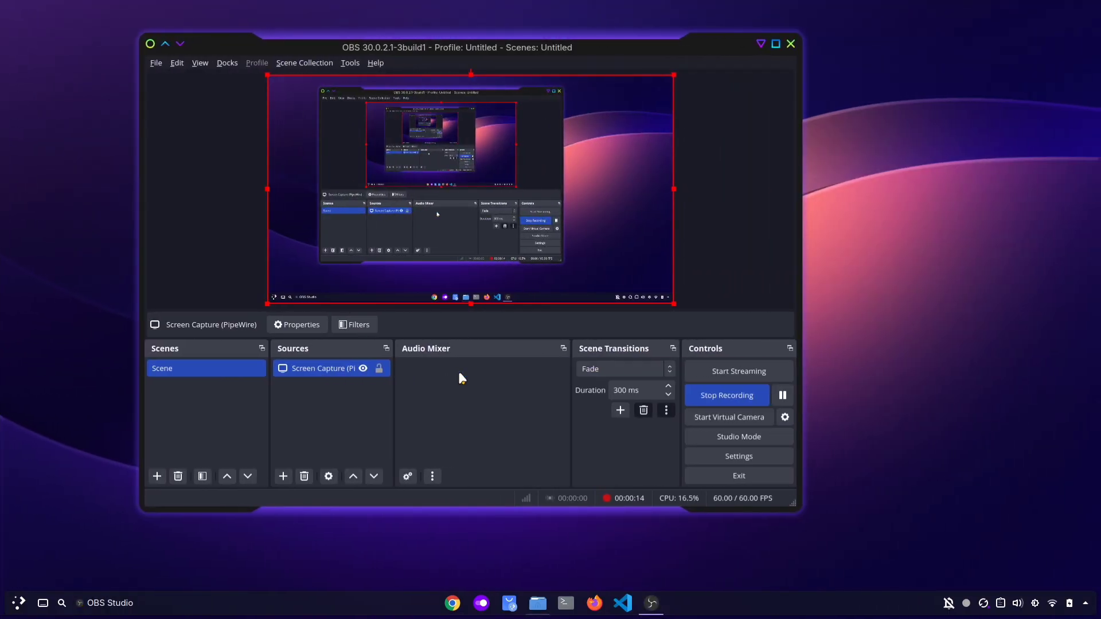
pyautogui.press('ctrl+super+Left')
pyautogui.press('ctrl+super+Left')
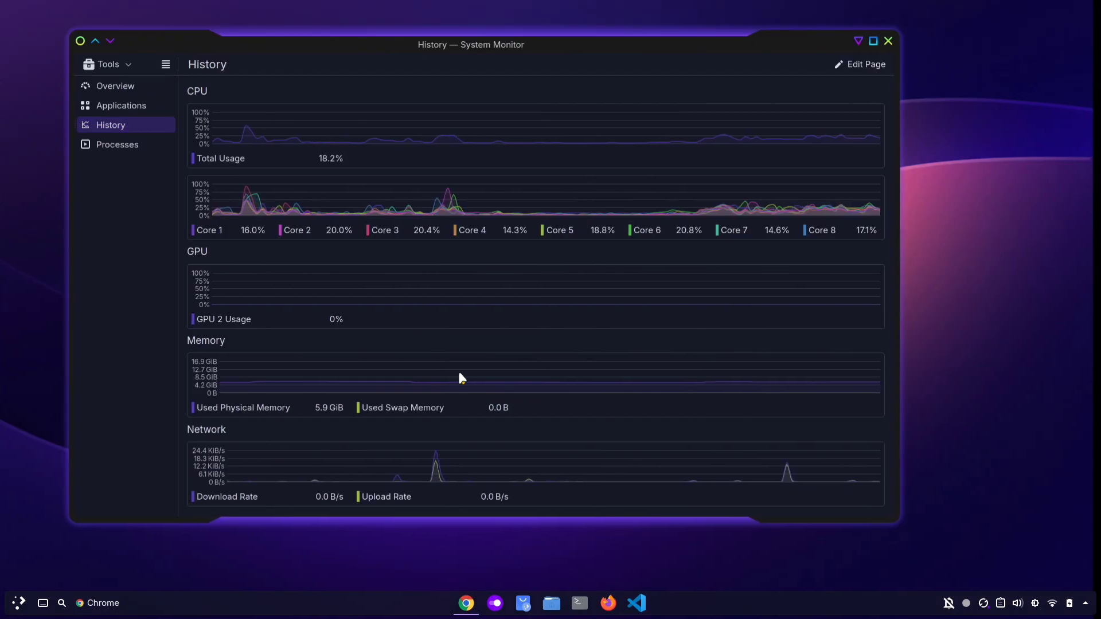
pyautogui.hotkey('alt', 'F4')
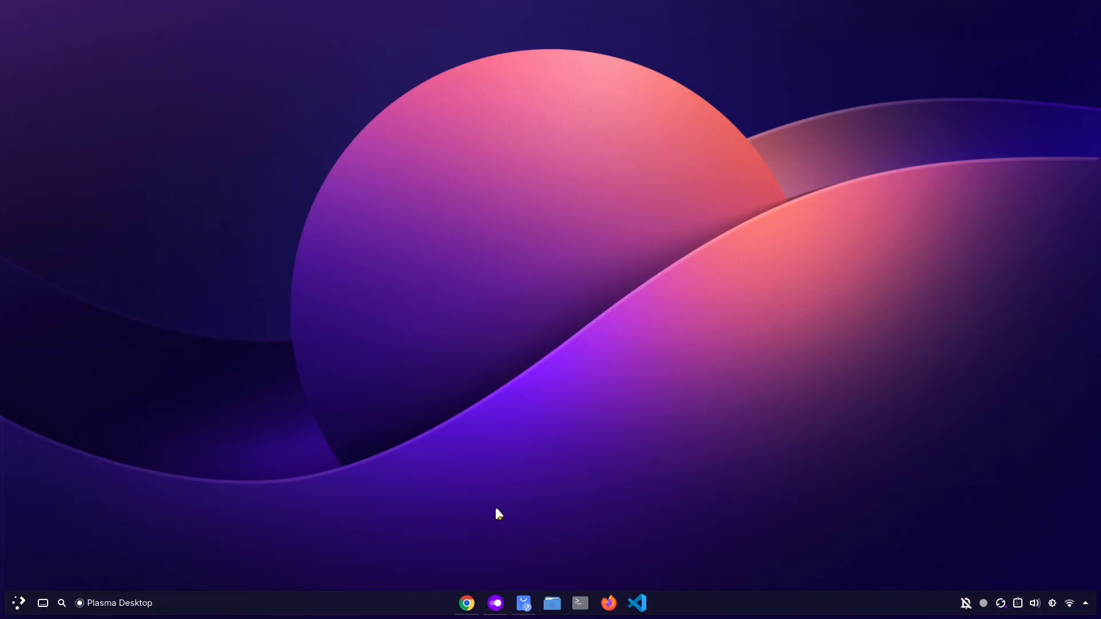
# - Set Virtual Desktops to 2 rows in System Settings, apply, and minimize the window
pyautogui.click(496, 601)
pyautogui.scroll(-6, 201, 264)
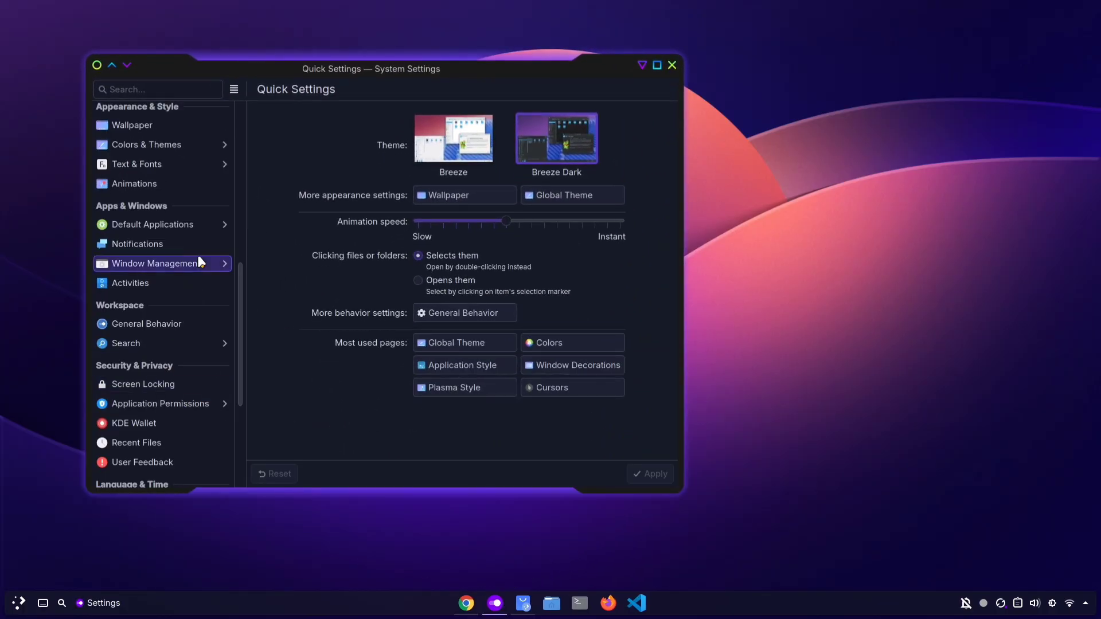
pyautogui.click(191, 266)
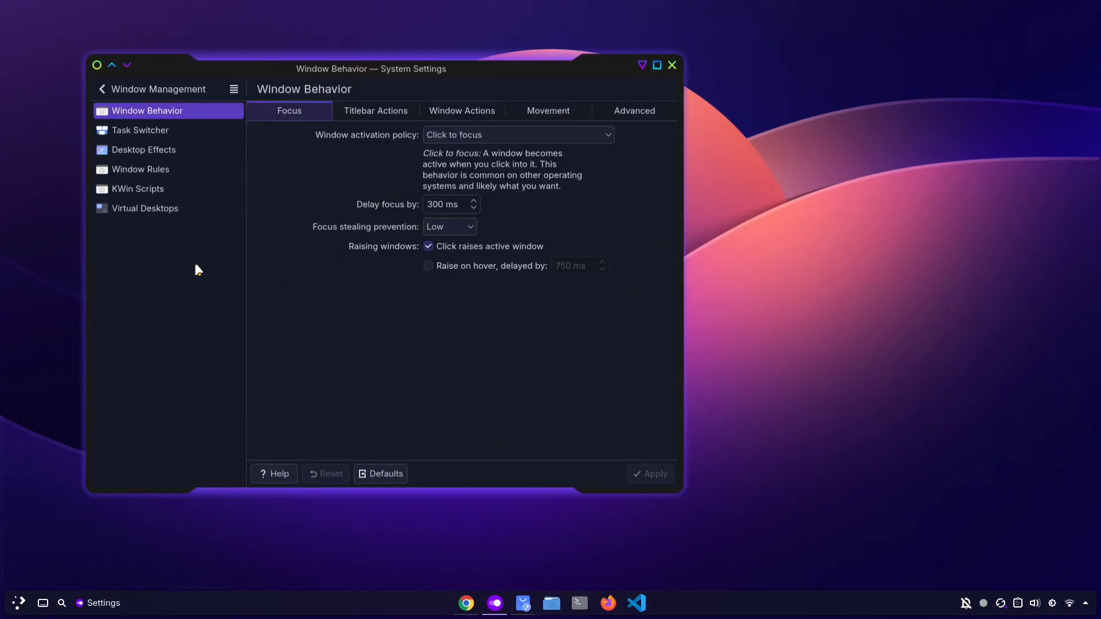
pyautogui.click(210, 212)
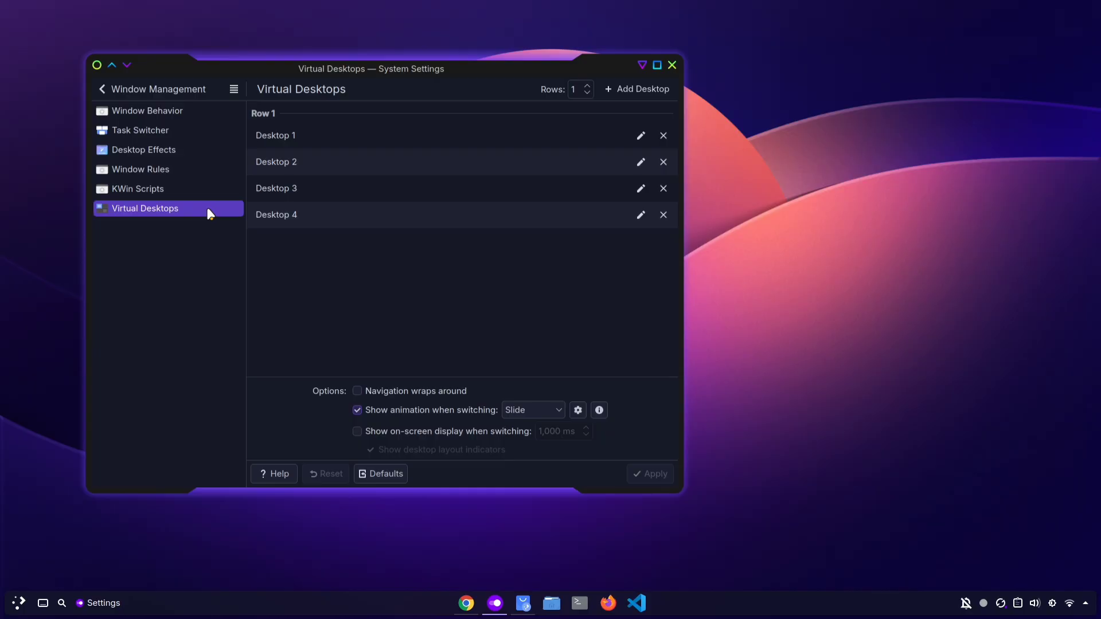
pyautogui.click(587, 86)
pyautogui.click(648, 475)
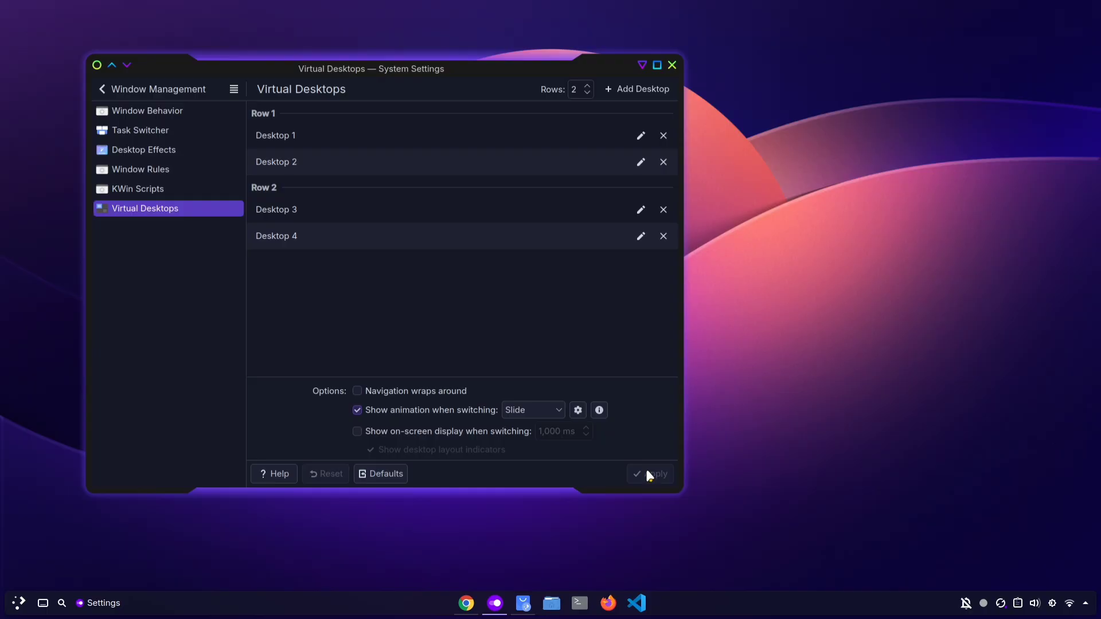
pyautogui.click(642, 68)
# - Move up, down and right across the two-row desktop grid until Dolphin shows
pyautogui.press('ctrl+super+Down')
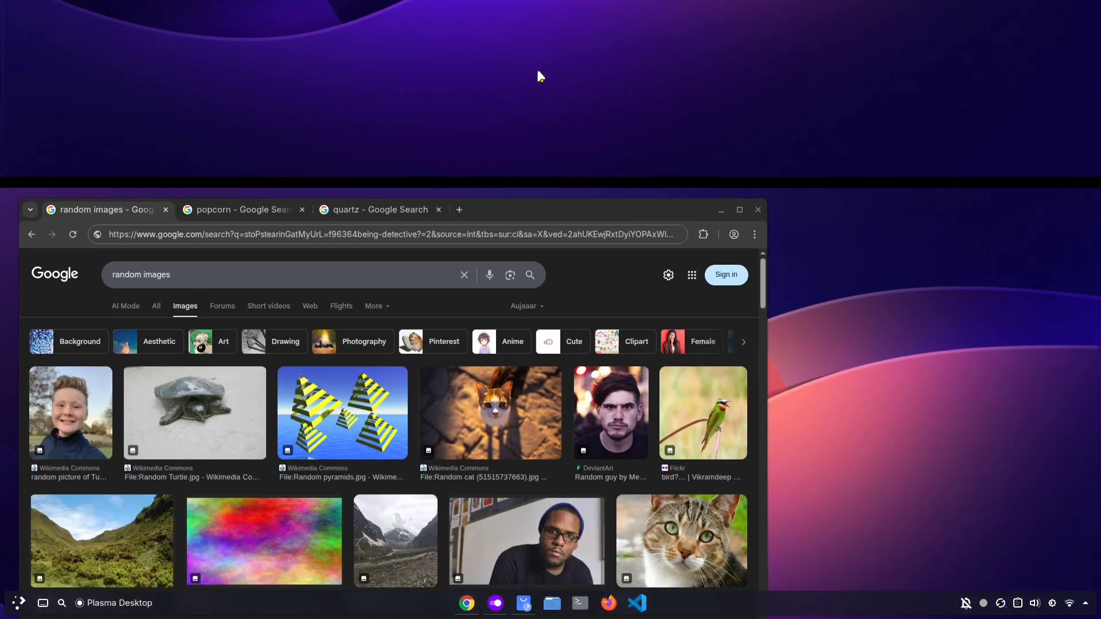
pyautogui.press('ctrl+super+Up')
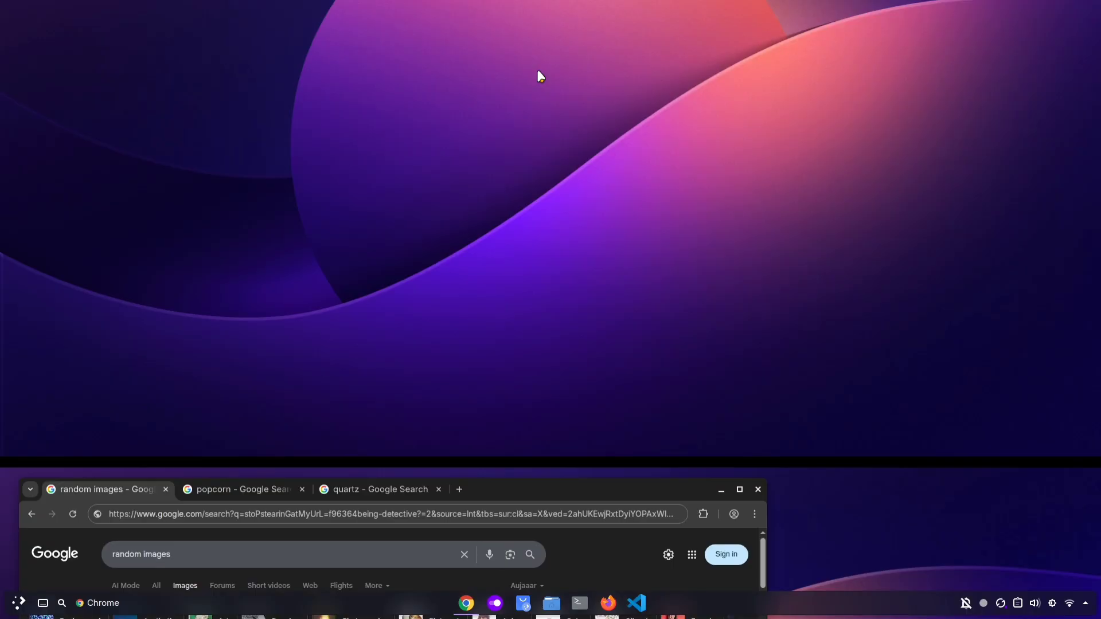
pyautogui.press('ctrl+super+Down')
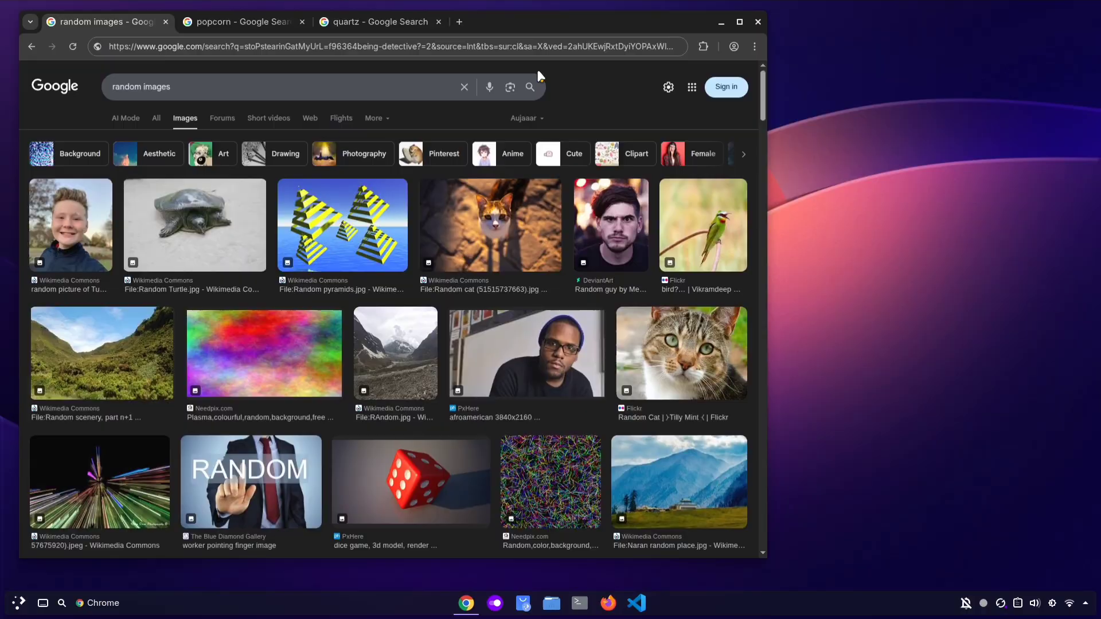
pyautogui.press('ctrl+super+Up')
pyautogui.press('ctrl+super+Right')
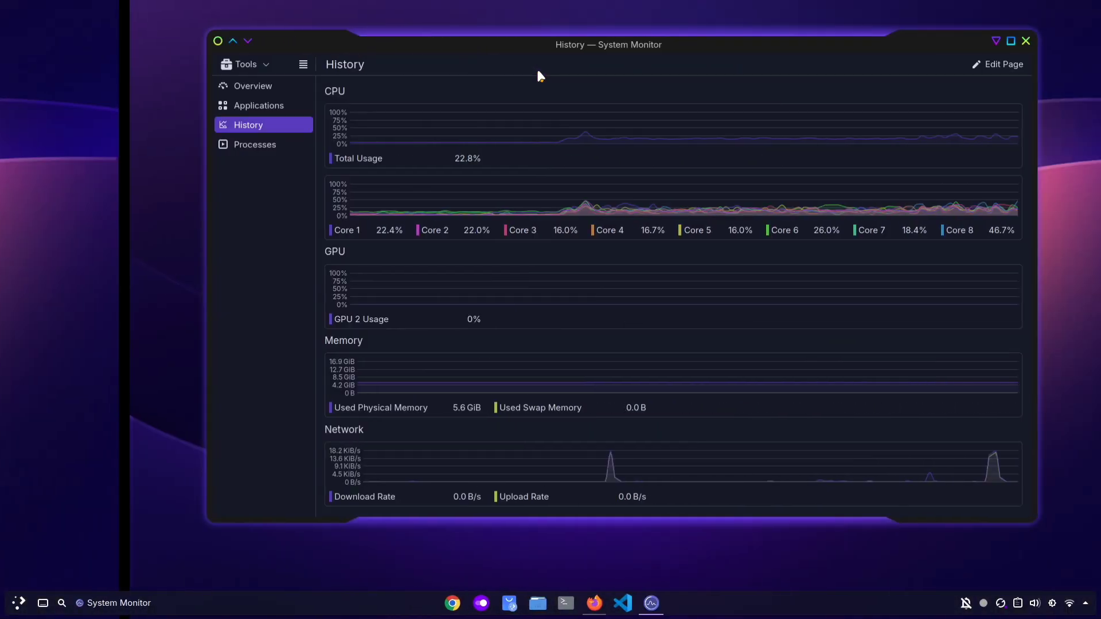
pyautogui.press('ctrl+super+Right')
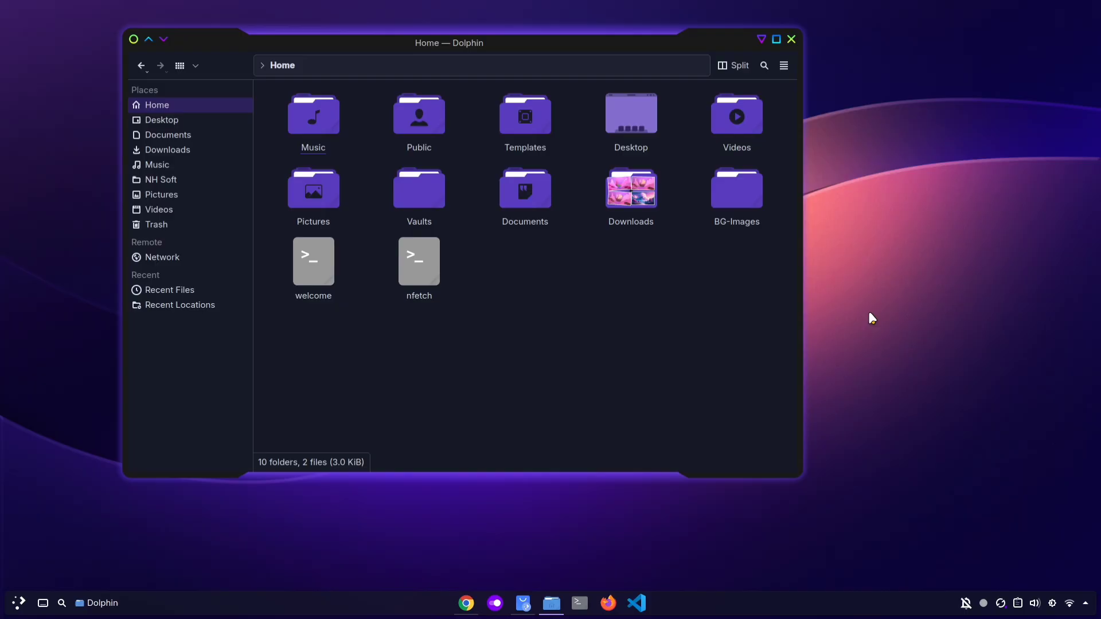
# - Browse Pictures > Wallpaper in Dolphin, then return Home and open the empty BG-Images folder
pyautogui.click(179, 196)
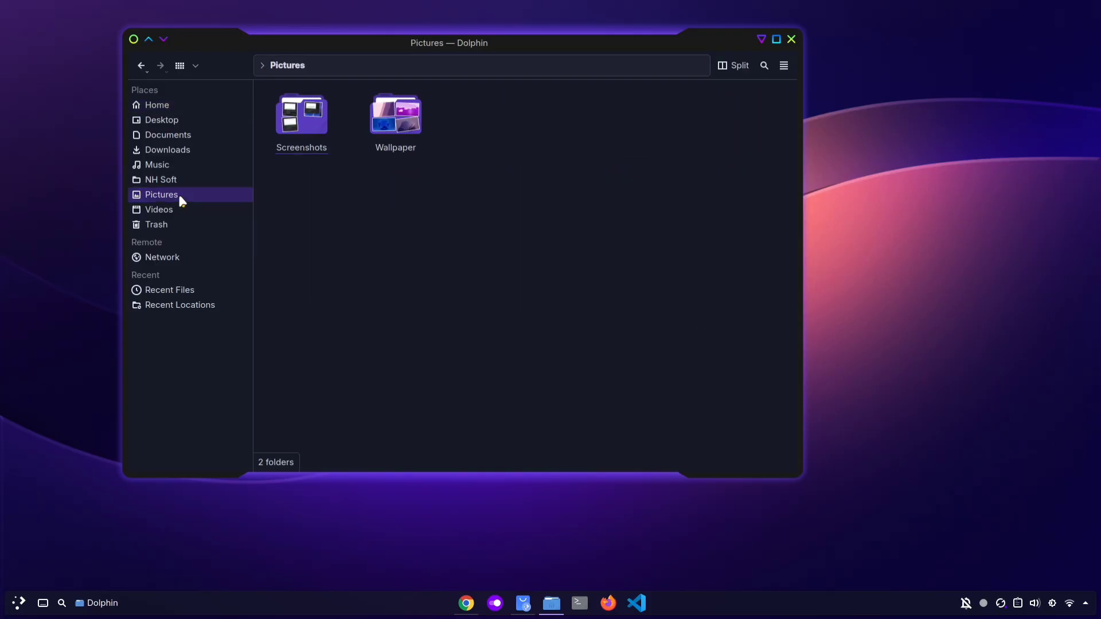
pyautogui.click(391, 127)
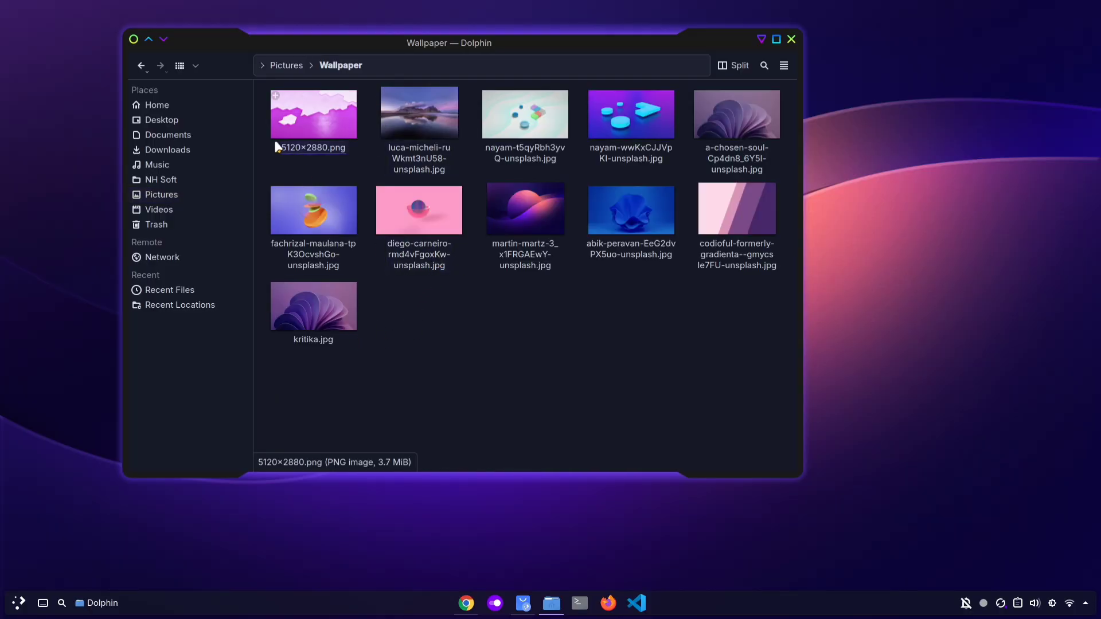
pyautogui.click(178, 109)
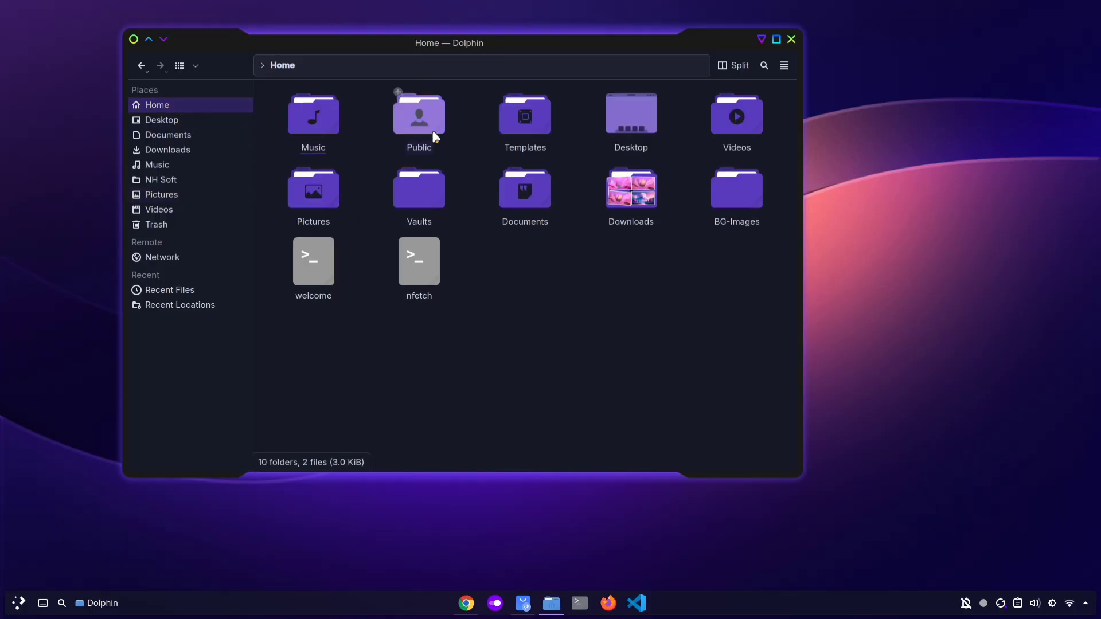
pyautogui.click(748, 217)
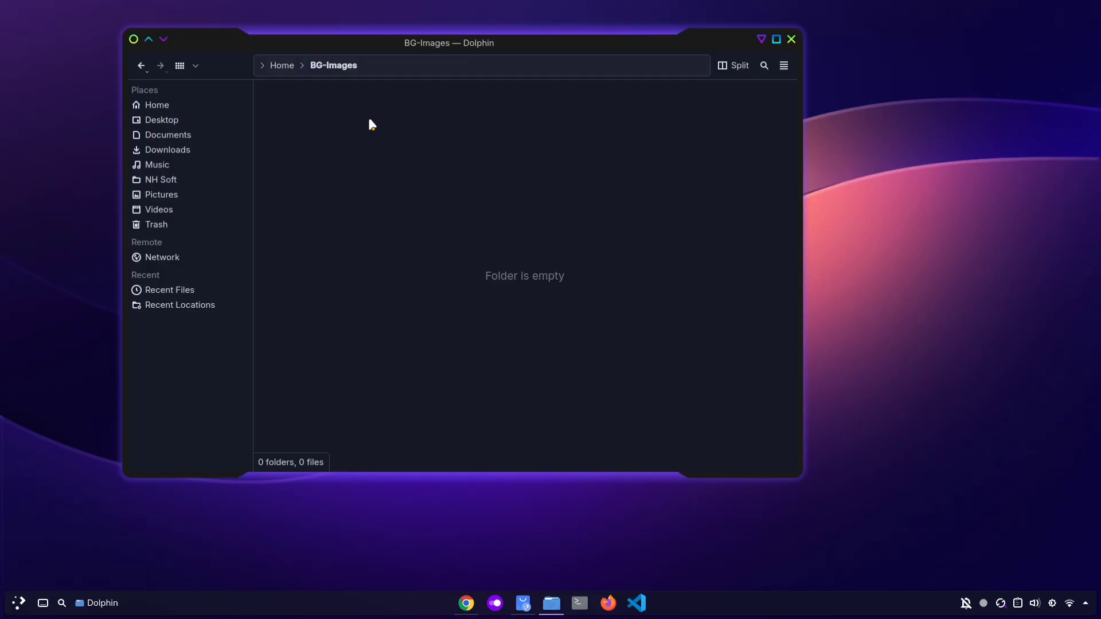
pyautogui.press('super')
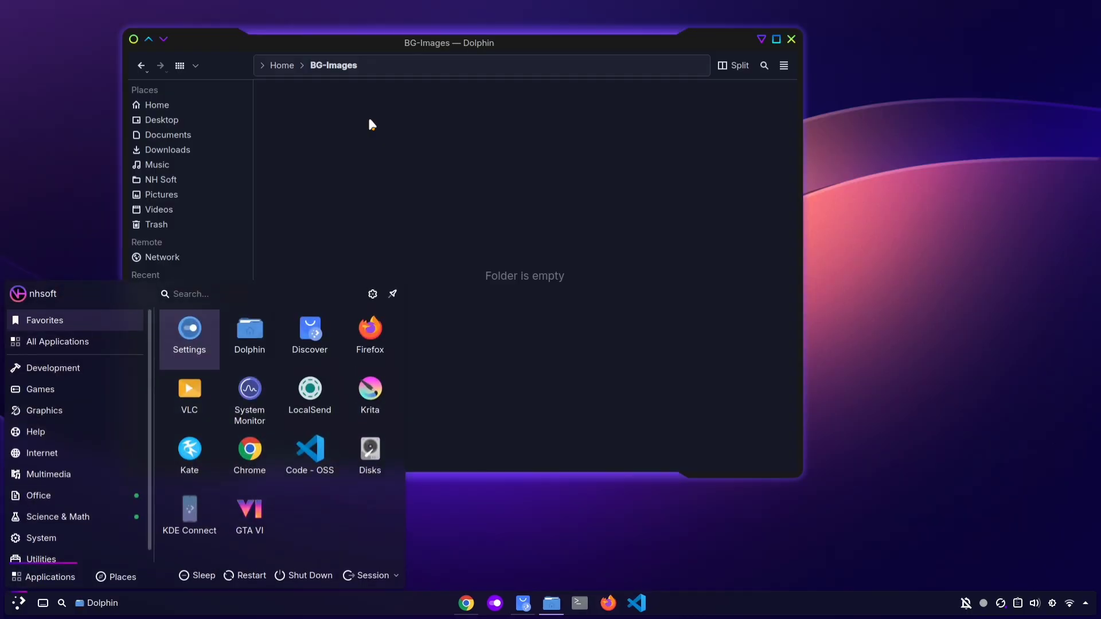
pyautogui.press('Escape')
# - Open a second Dolphin tab and navigate the first tab to Pictures > Wallpaper
pyautogui.hotkey('ctrl', 't')
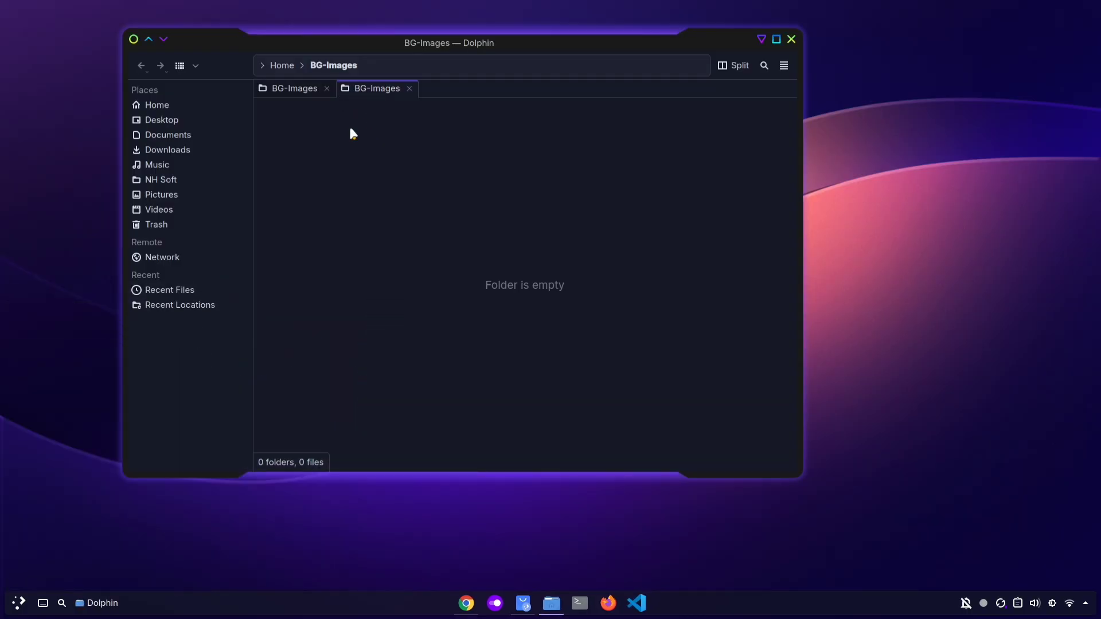
pyautogui.click(287, 86)
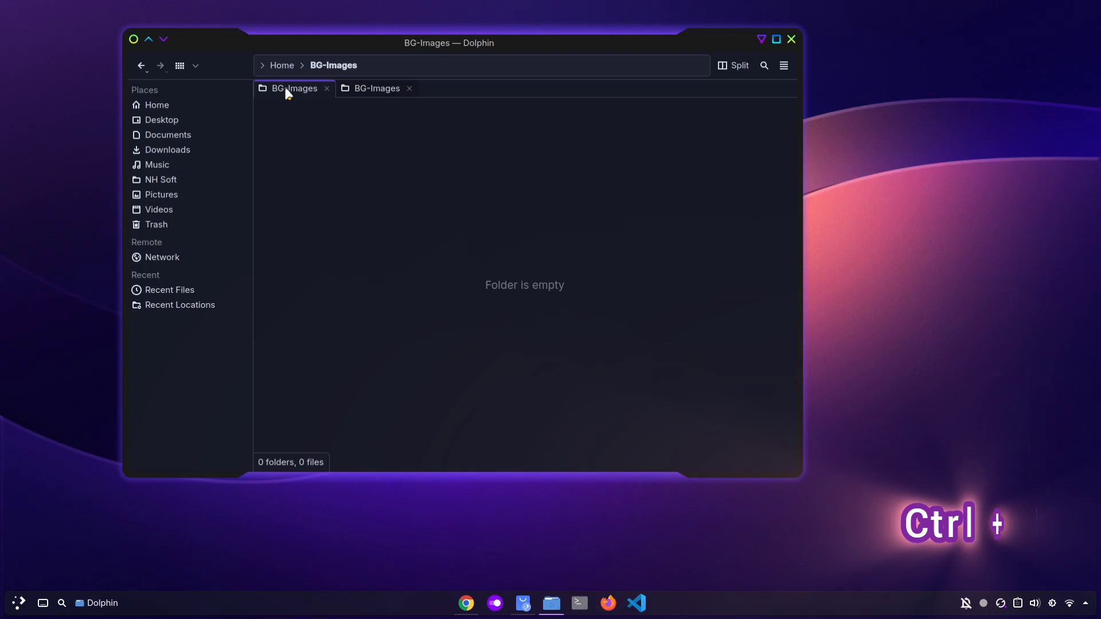
pyautogui.click(160, 201)
pyautogui.doubleClick(396, 132)
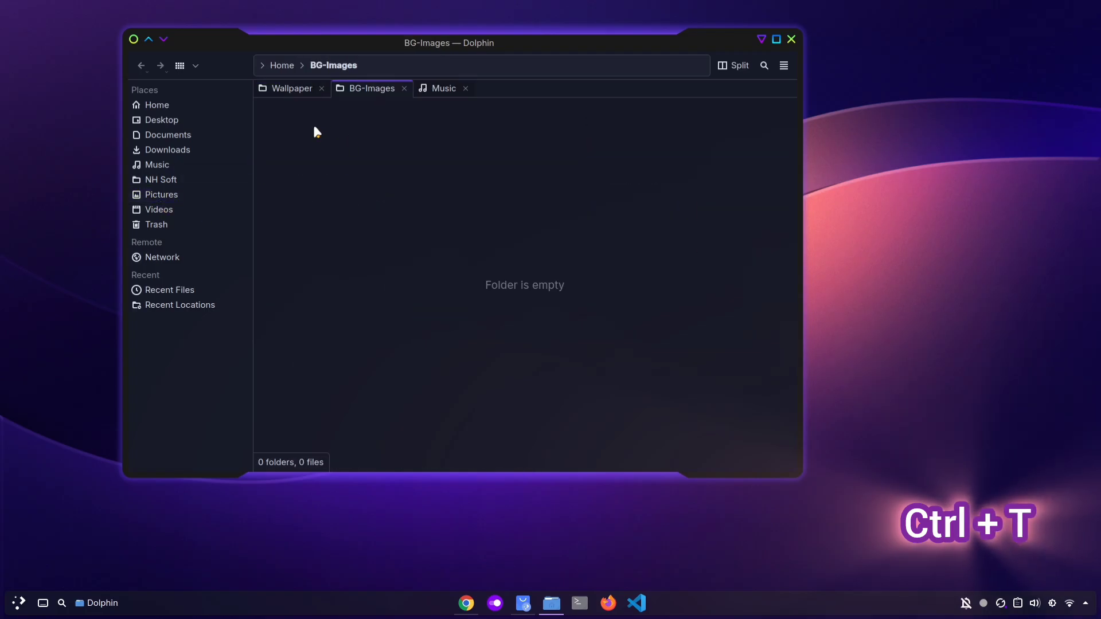
# - Copy fachrizal-maulana-tpK3OcvshGo-unsplash.jpg and paste it into the BG-Images tab
pyautogui.click(288, 86)
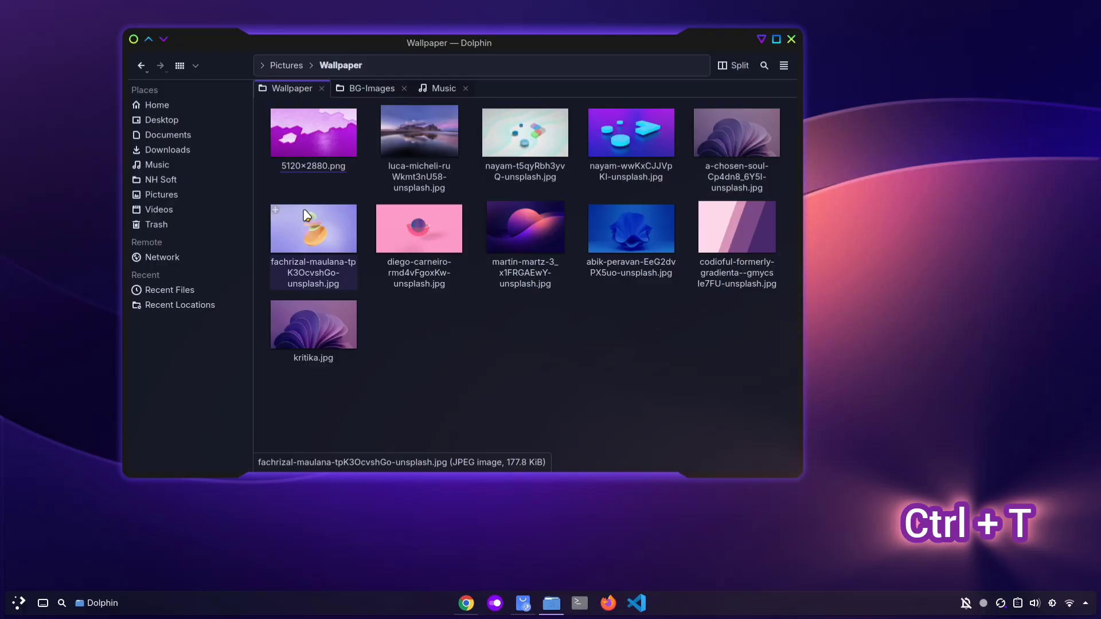
pyautogui.rightClick(306, 215)
pyautogui.click(368, 155)
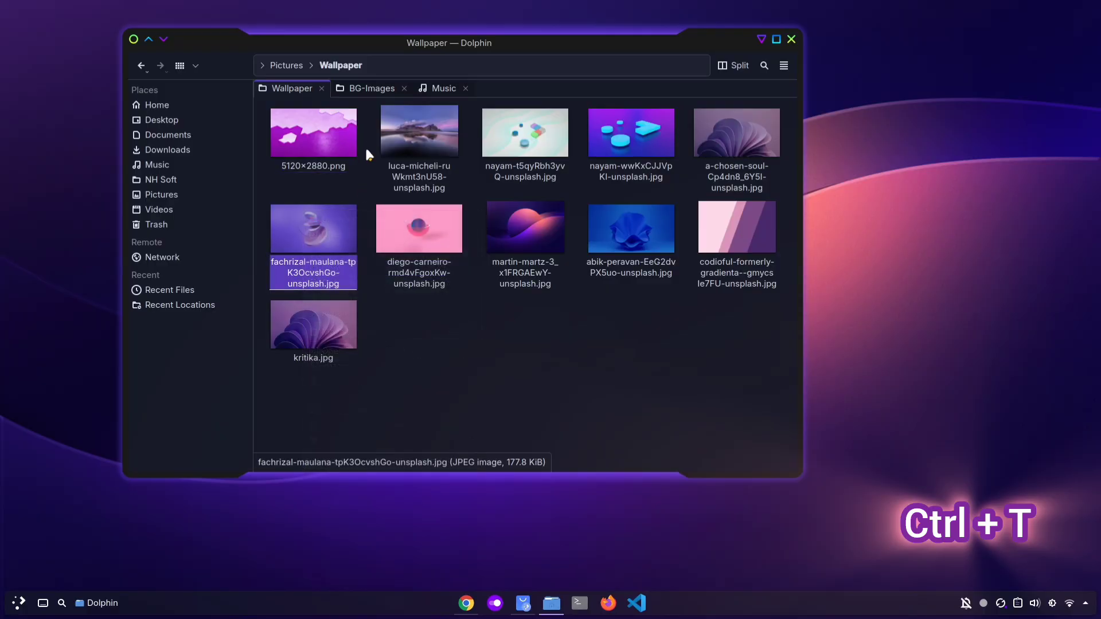
pyautogui.click(372, 87)
pyautogui.rightClick(377, 230)
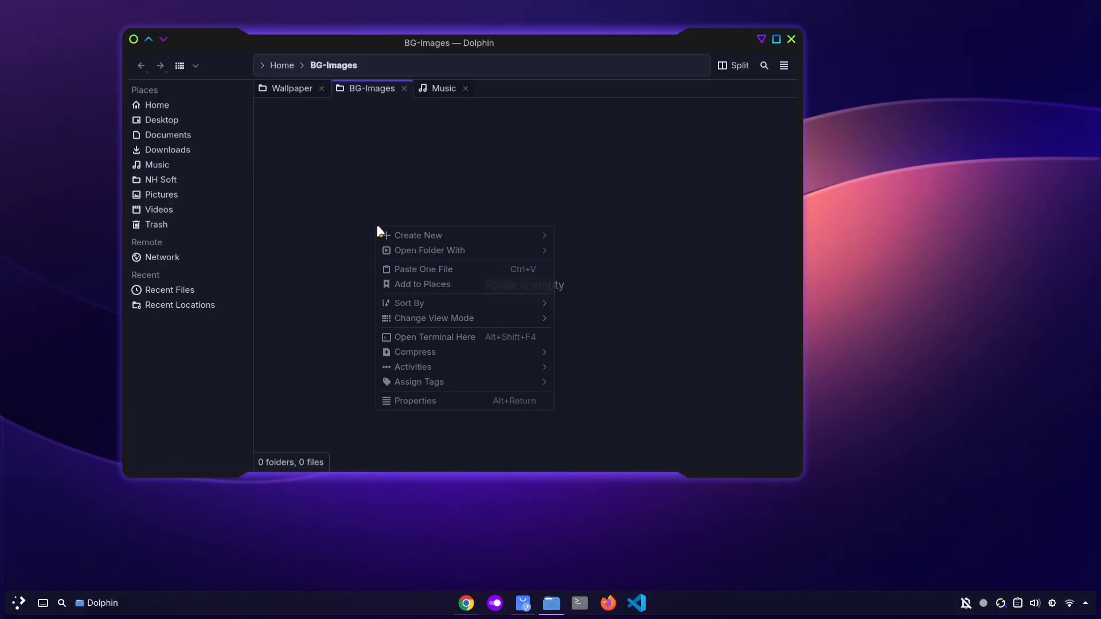
pyautogui.click(445, 270)
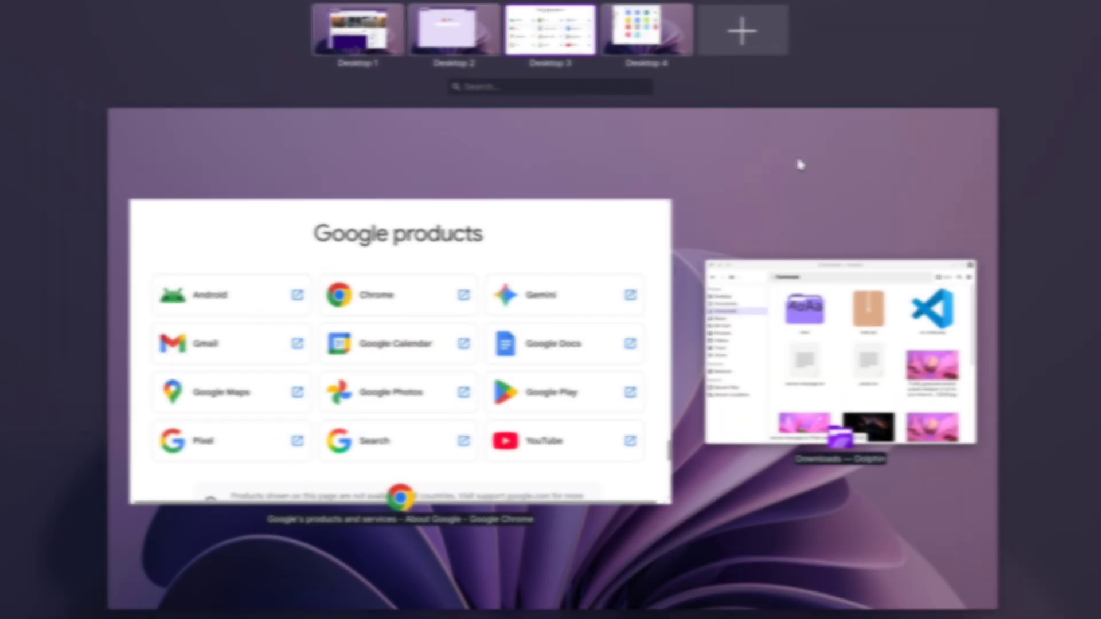
# - Flip the overview through Desktops 1, 2 and 4, then bring up the new-tab Firefox window
pyautogui.hotkey('ctrl', 'F1')
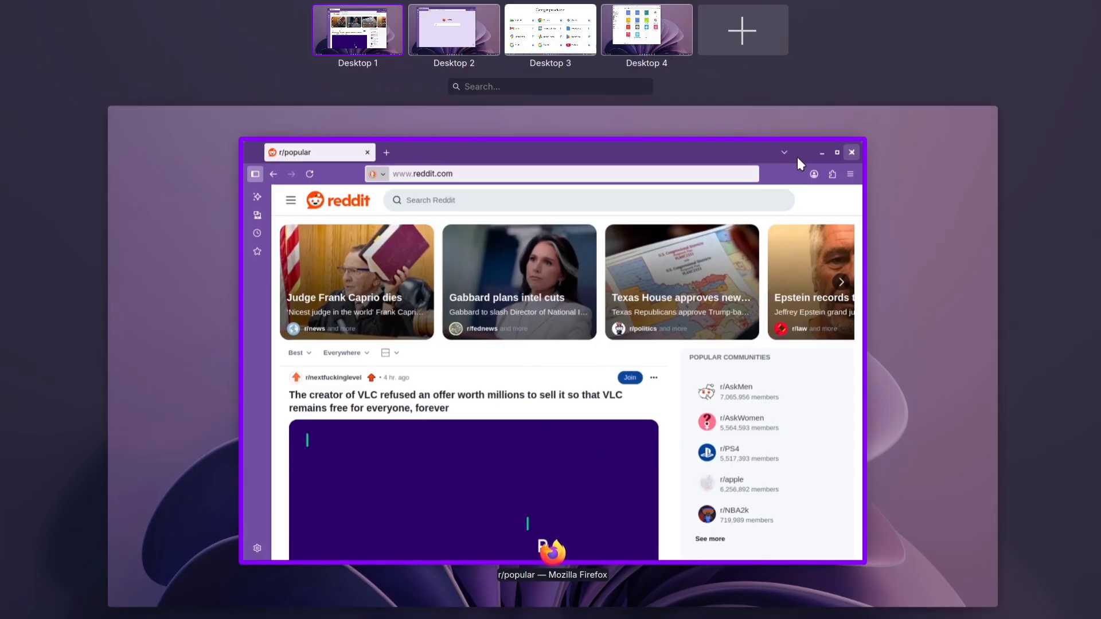
pyautogui.hotkey('ctrl', 'F2')
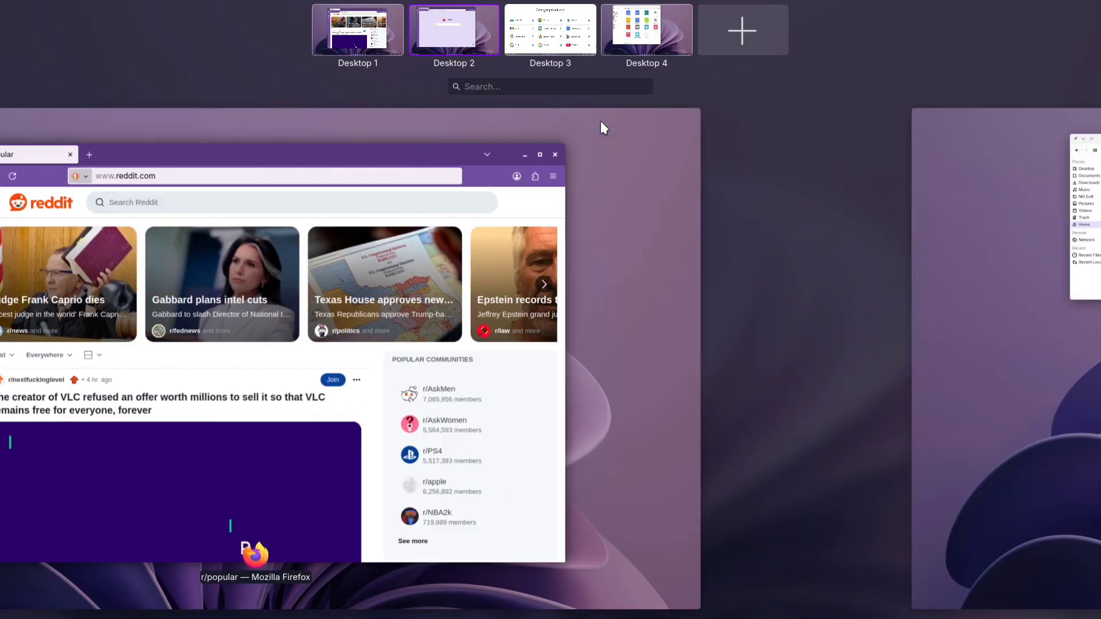
pyautogui.hotkey('ctrl', 'F4')
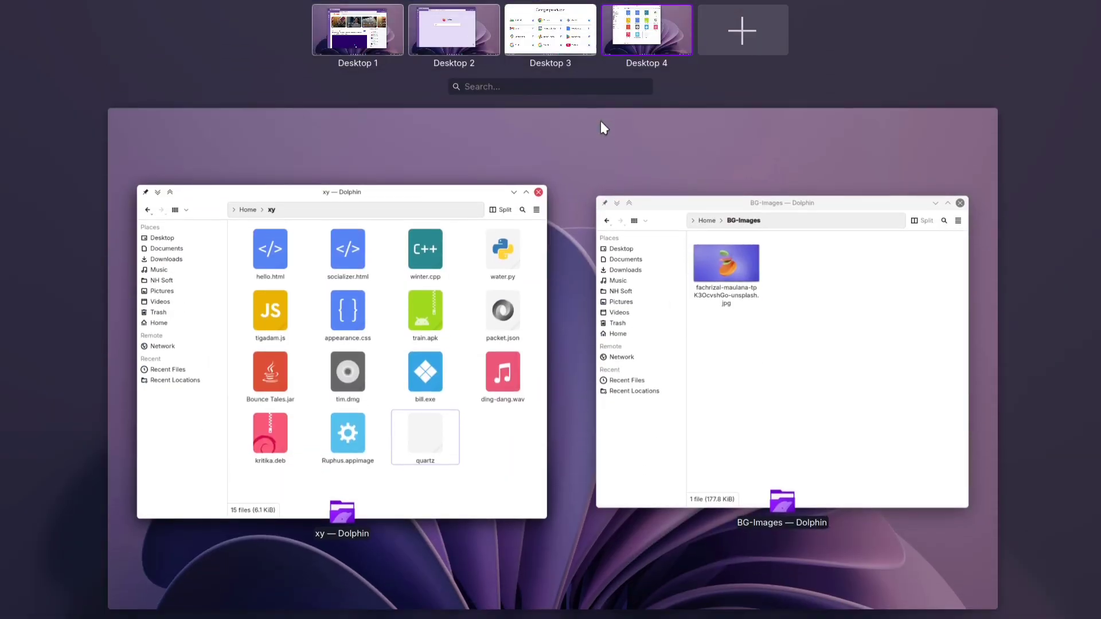
pyautogui.hotkey('ctrl', 'F2')
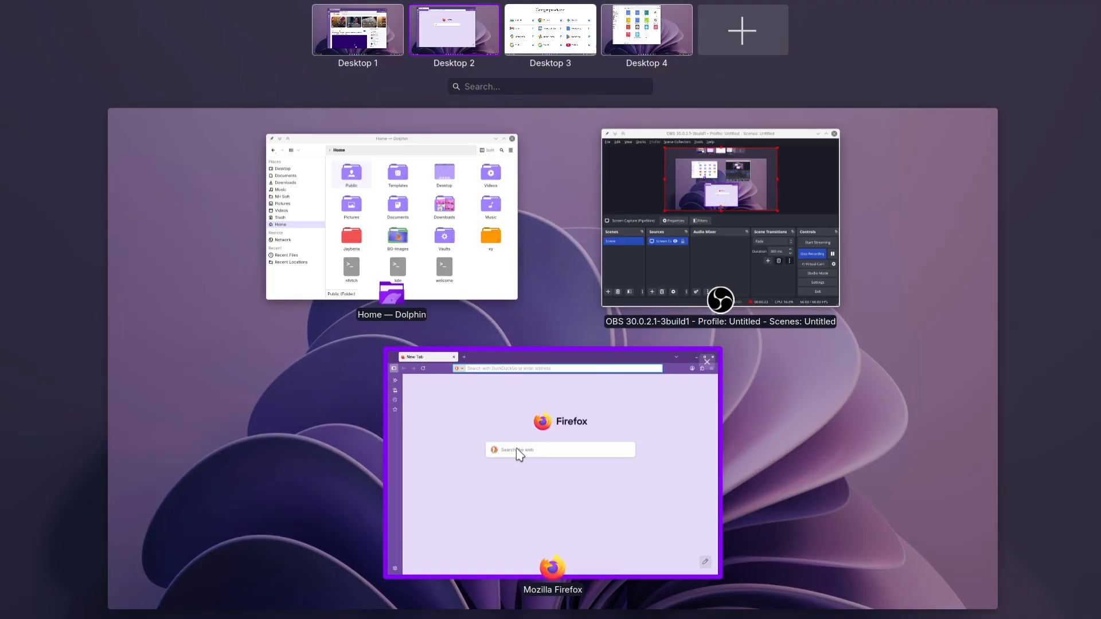
pyautogui.click(519, 455)
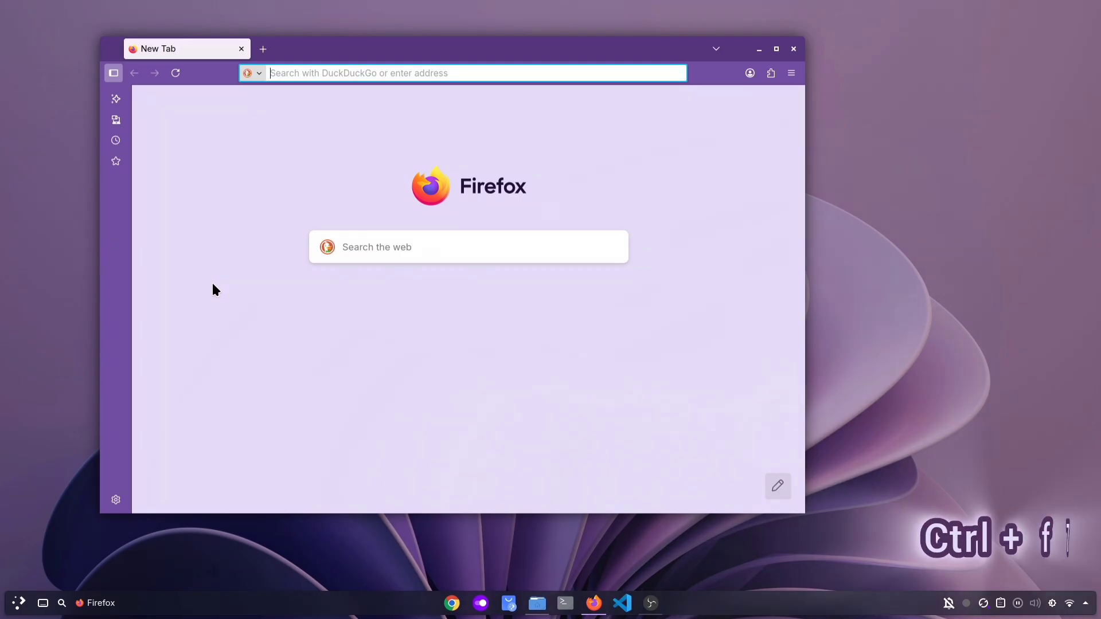
# - Use Ctrl+F7 Present Windows, nudge the xy Dolphin window right, then show all Dolphin windows
pyautogui.hotkey('ctrl', 'F7')
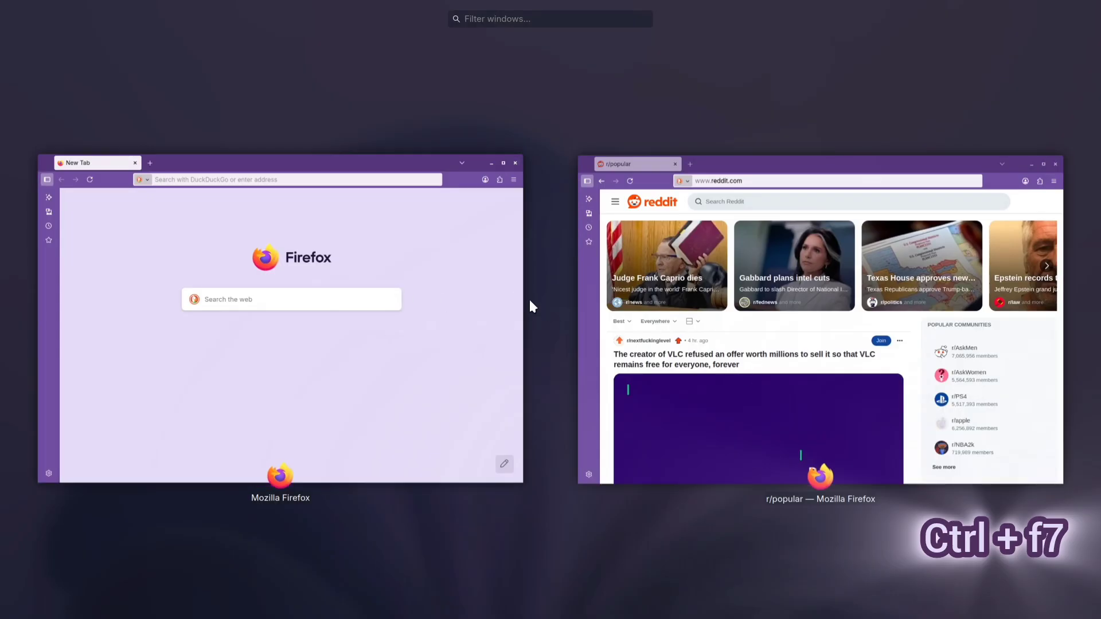
pyautogui.click(489, 312)
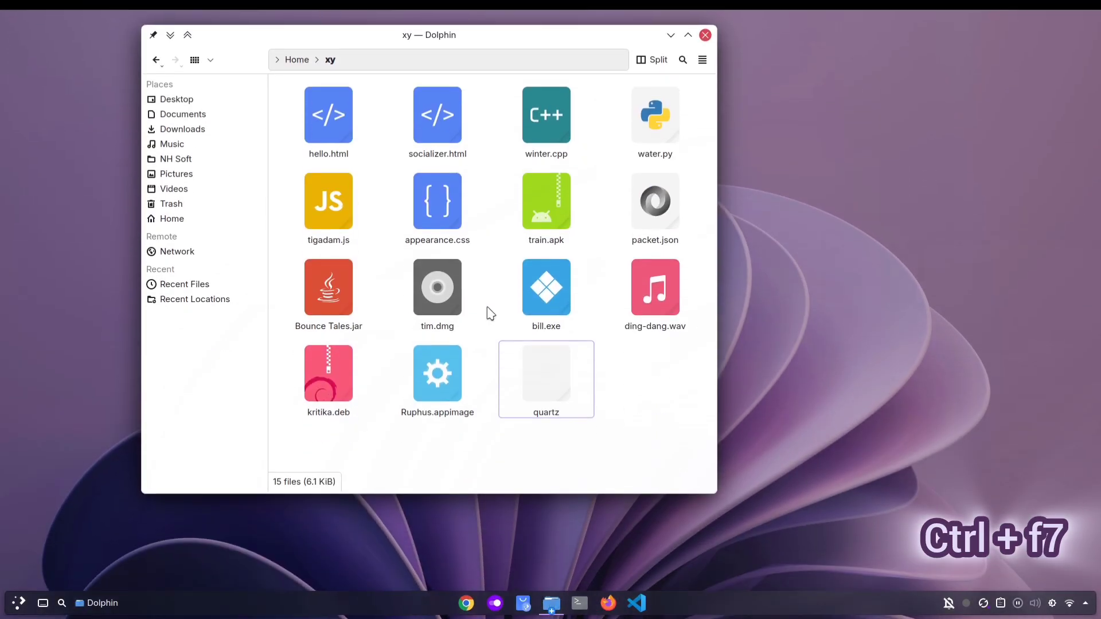
pyautogui.moveTo(315, 39); pyautogui.dragTo(381, 41)
pyautogui.hotkey('ctrl', 'F7')
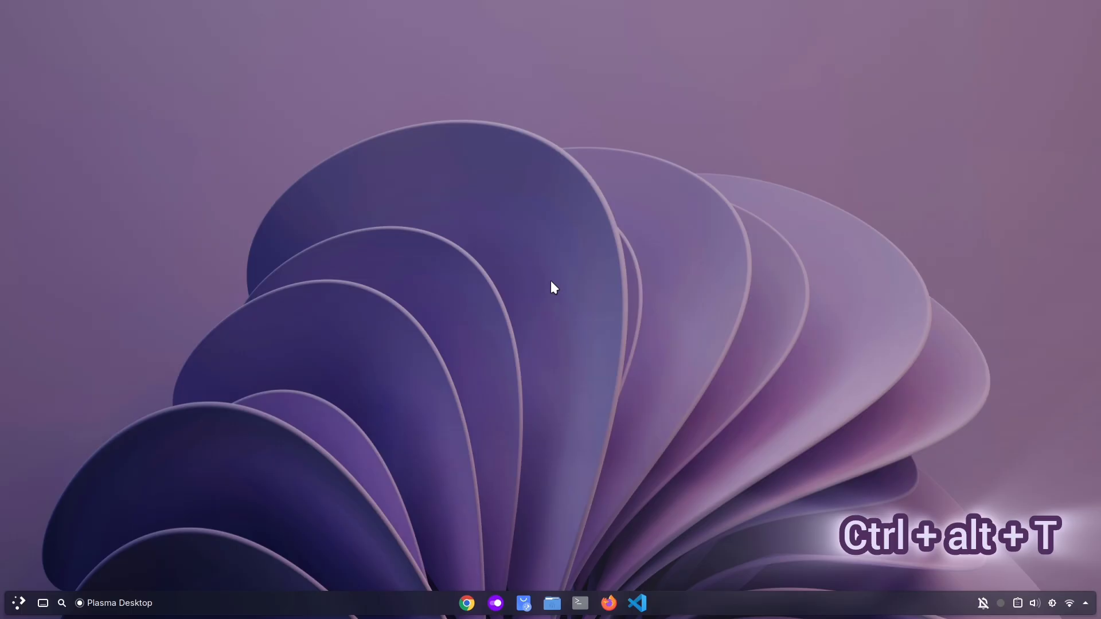
# - Launch a new Konsole window and nudge it a little right and down
pyautogui.hotkey('ctrl', 'alt', 't')
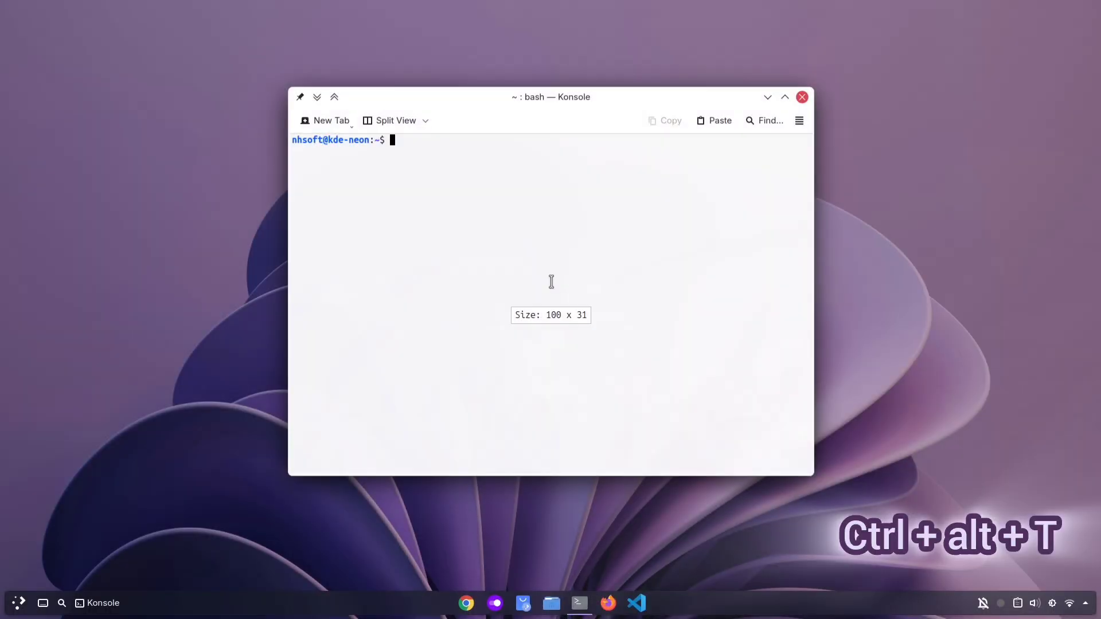
pyautogui.moveTo(478, 108); pyautogui.dragTo(586, 120)
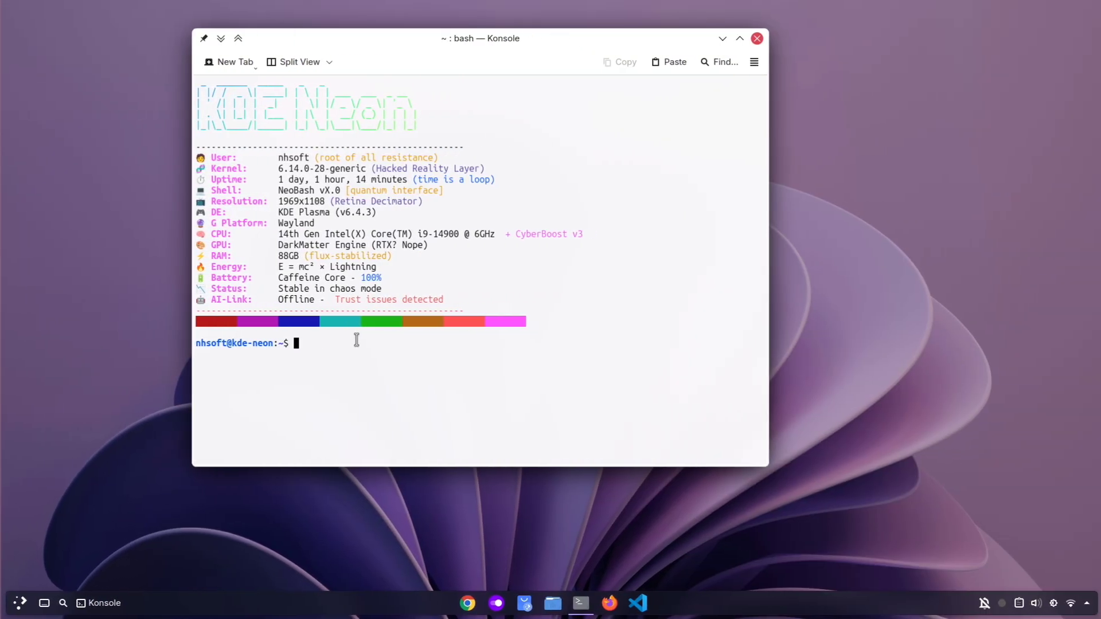
# - Type 'apt update && upgrade', prefix it with 'sudo' via Ctrl+A, then jump to the end
pyautogui.write('apt u')
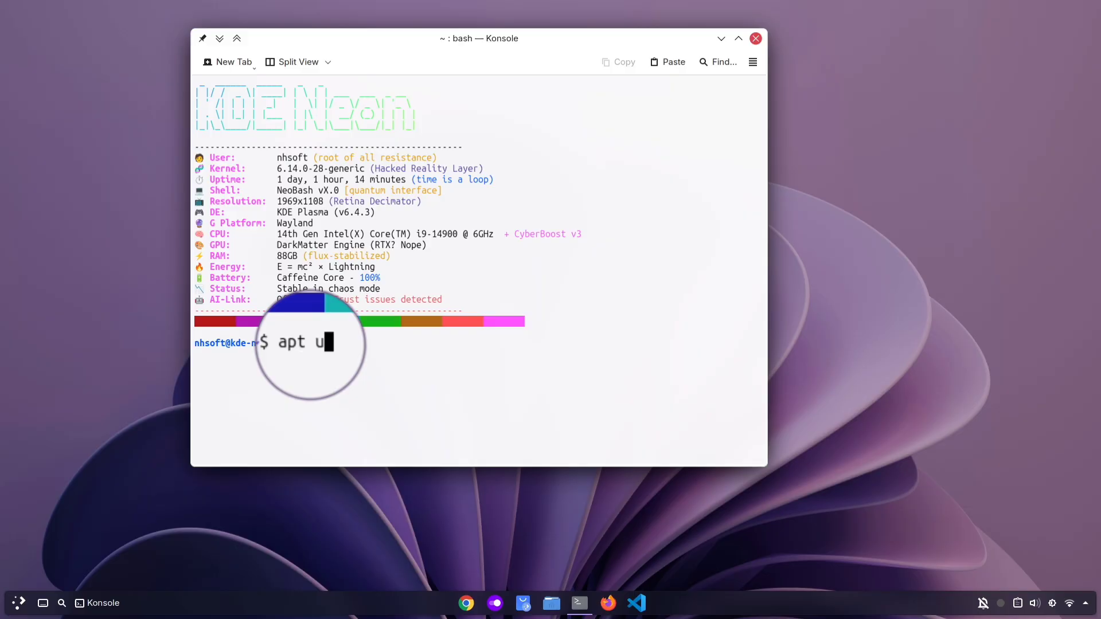
pyautogui.write('pdate && up')
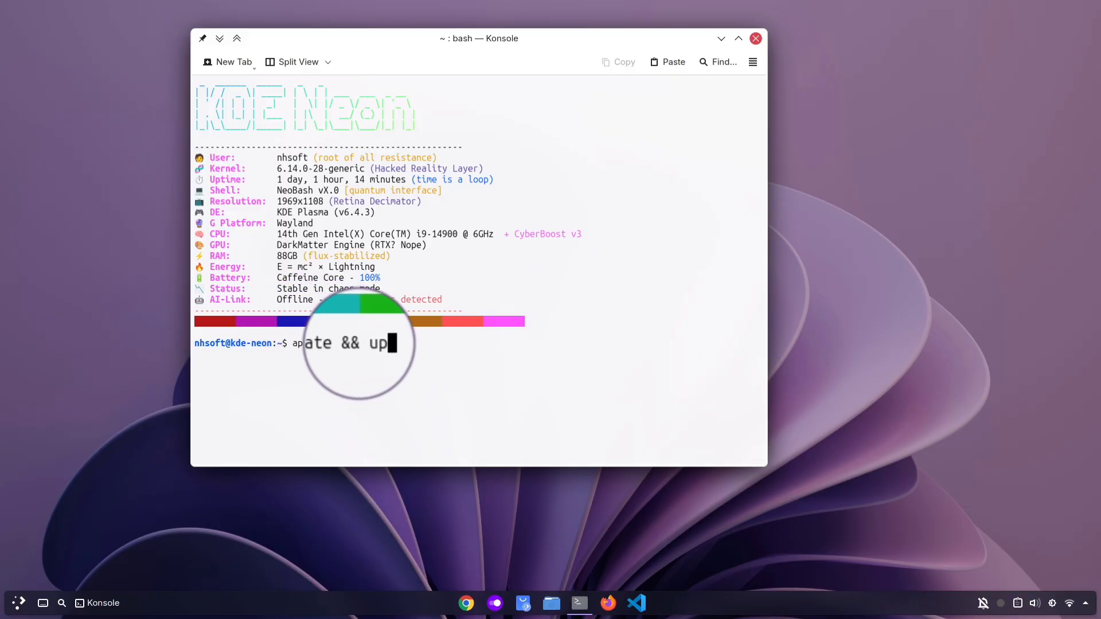
pyautogui.write('grade')
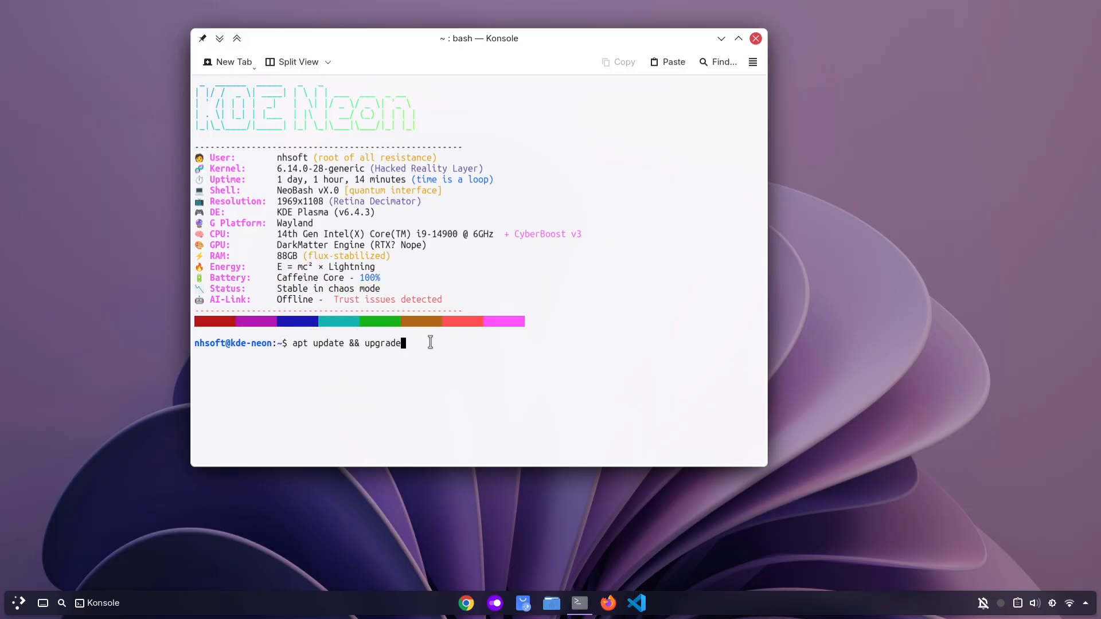
pyautogui.press('Left')
pyautogui.press('Left')
pyautogui.press('Left')
pyautogui.press('Left')
pyautogui.press('Left')
pyautogui.press('Left')
pyautogui.press('Left')
pyautogui.press('Left')
pyautogui.press('Left')
pyautogui.press('Left')
pyautogui.press('Left')
pyautogui.press('Left')
pyautogui.press('Left')
pyautogui.press('Left')
pyautogui.hotkey('ctrl', 'a')
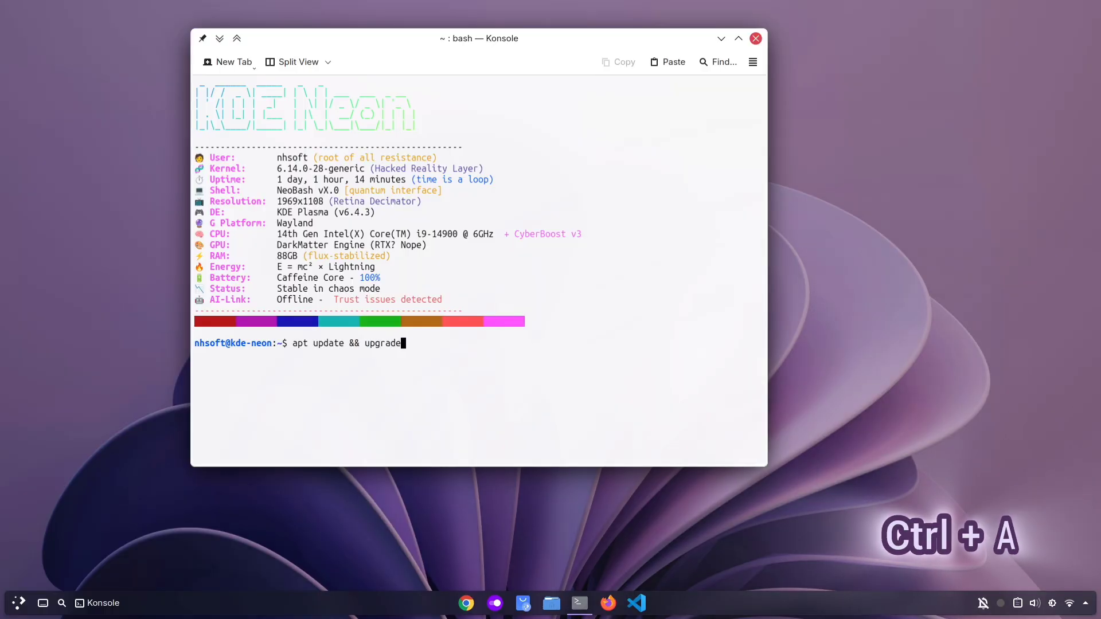
pyautogui.hotkey('ctrl', 'a')
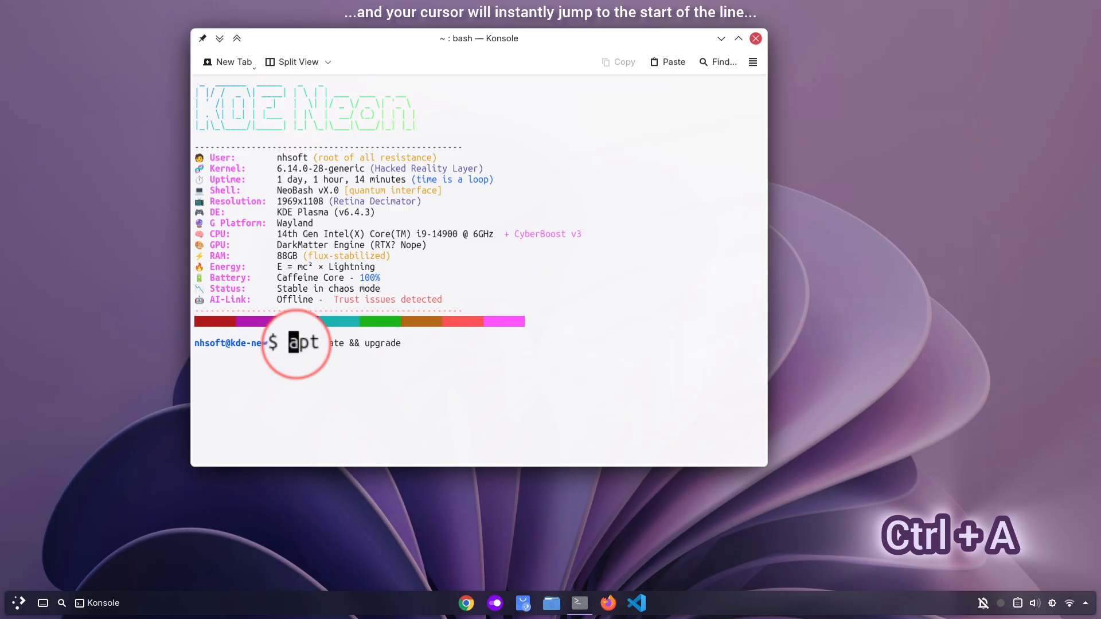
pyautogui.write('sudo')
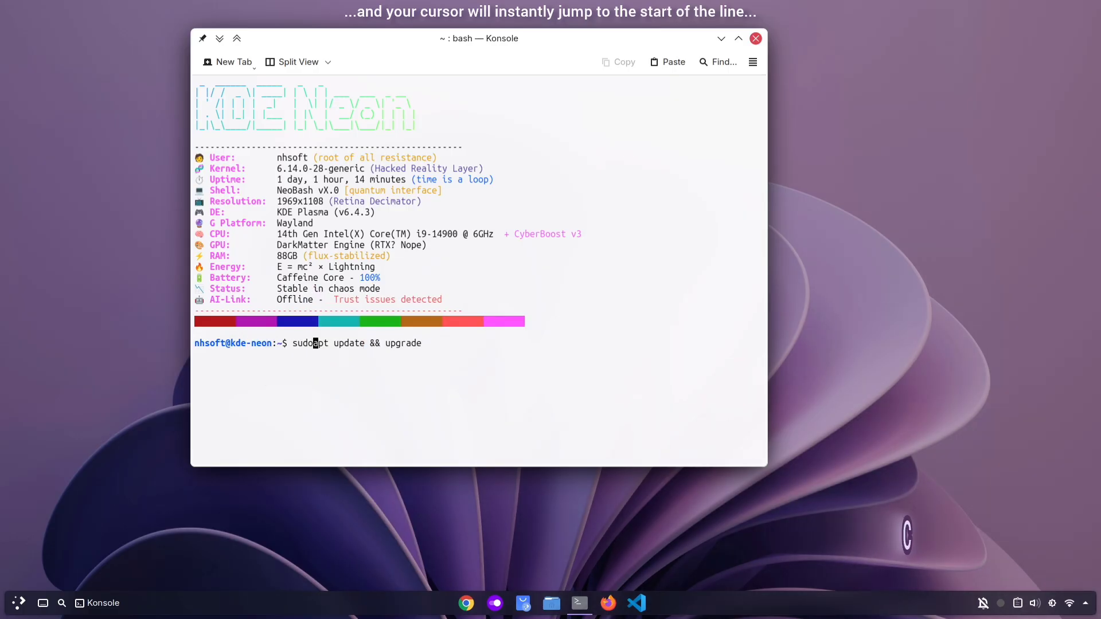
pyautogui.hotkey('ctrl', 'e')
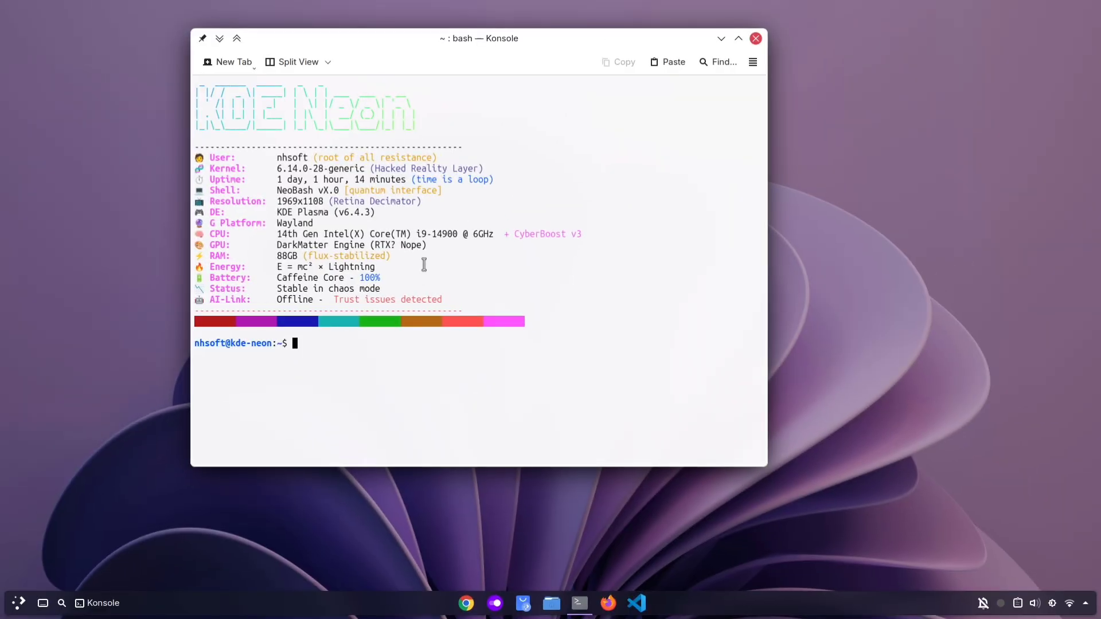
# - Open a new Konsole tab with the 2×1 three-terminal split layout and shift the window left
pyautogui.moveTo(389, 60); pyautogui.dragTo(350, 57)
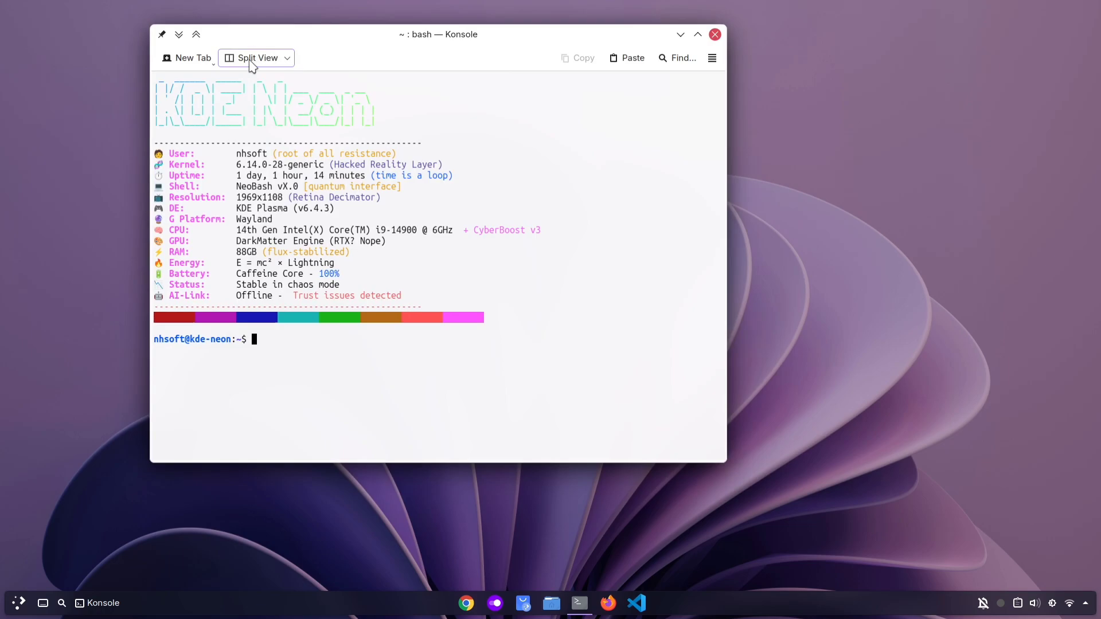
pyautogui.click(285, 59)
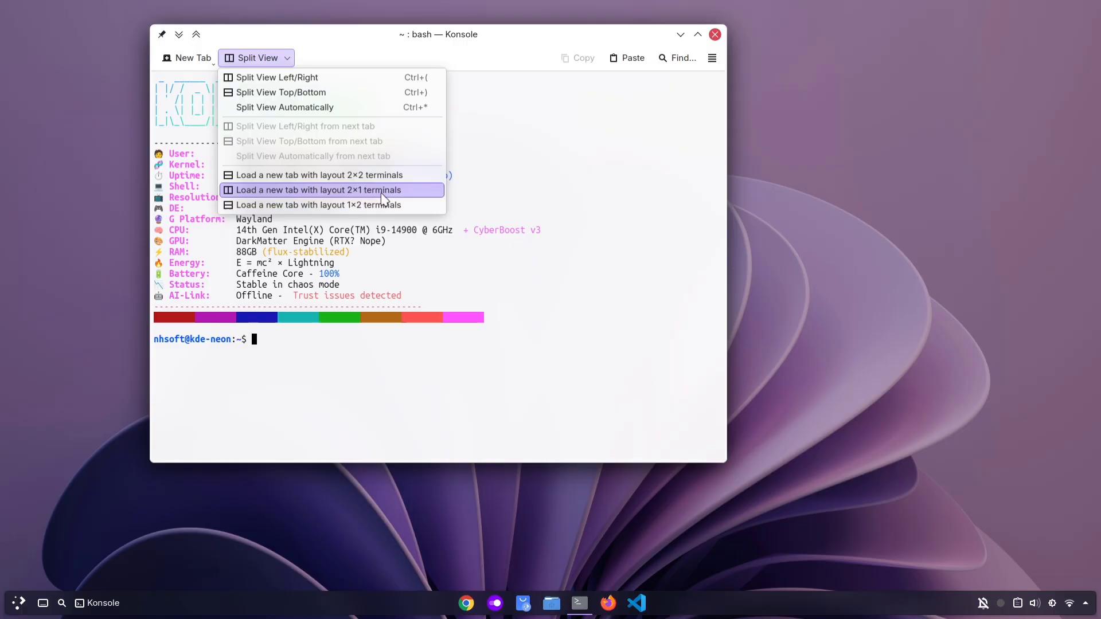
pyautogui.click(342, 192)
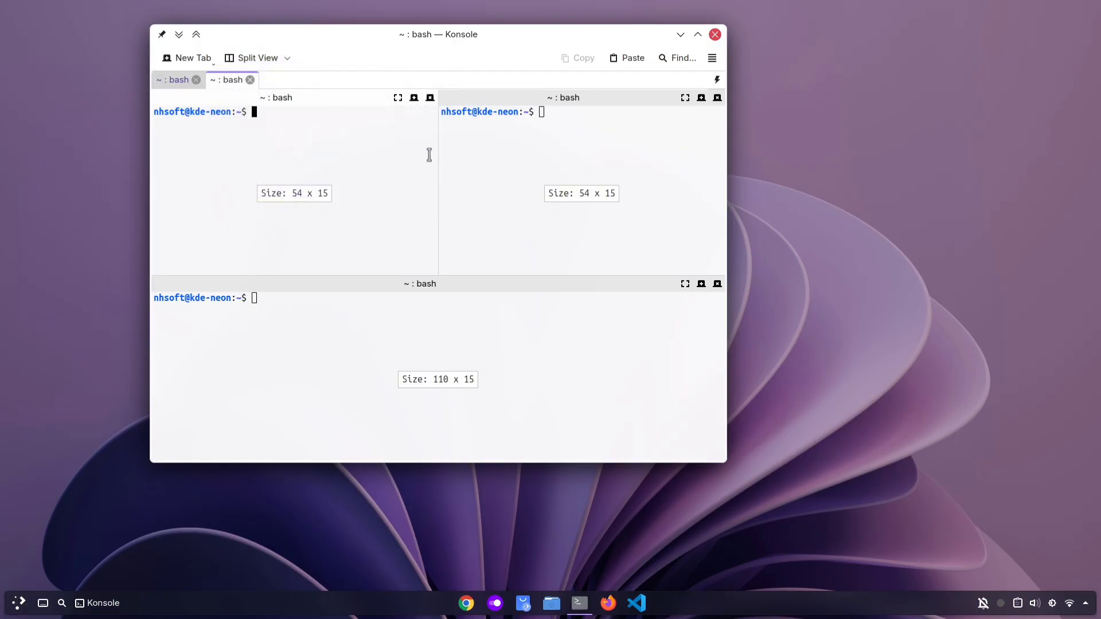
pyautogui.moveTo(416, 48); pyautogui.dragTo(365, 45)
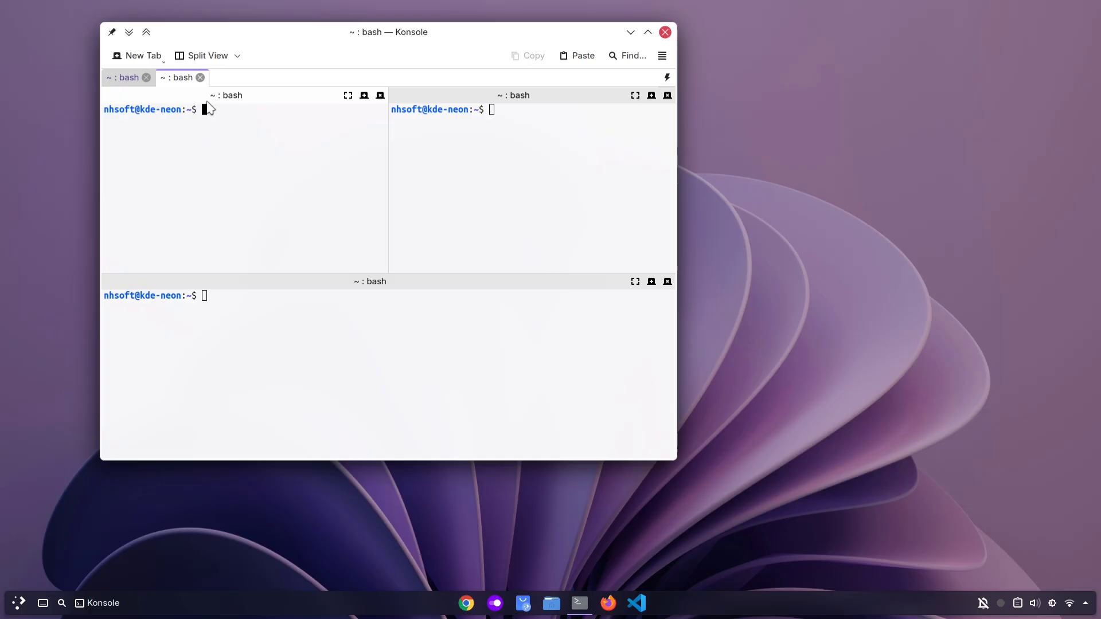
# - Run 'sudo apt update' and 'cat aes.py' in two panes, then maximize and close the tab
pyautogui.click(533, 133)
pyautogui.write('sudo apt upda')
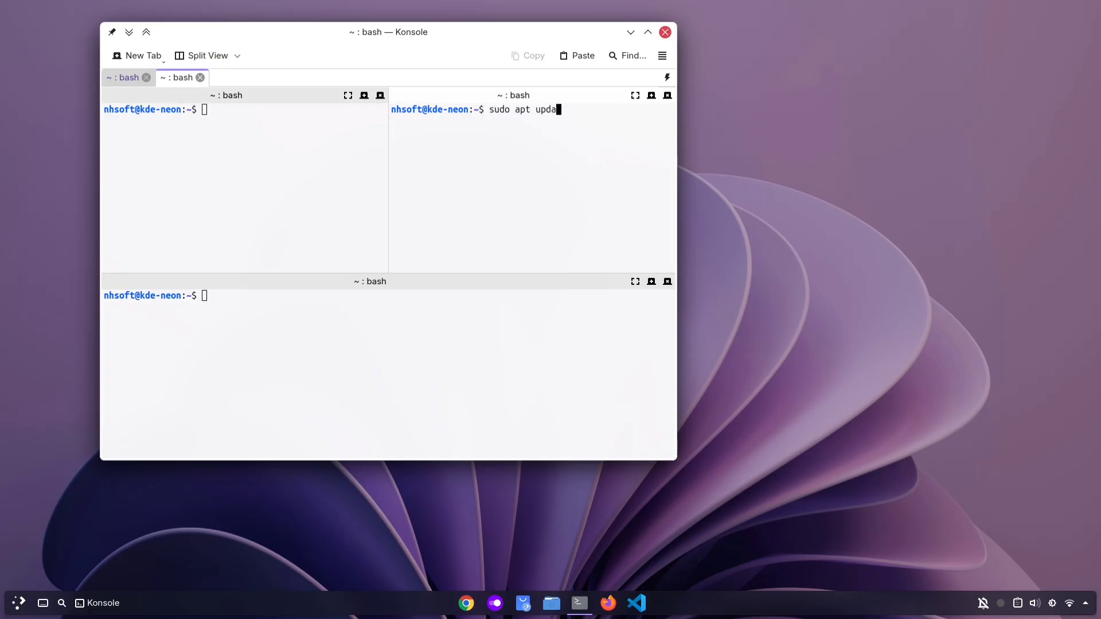
pyautogui.write('te')
pyautogui.press('Return')
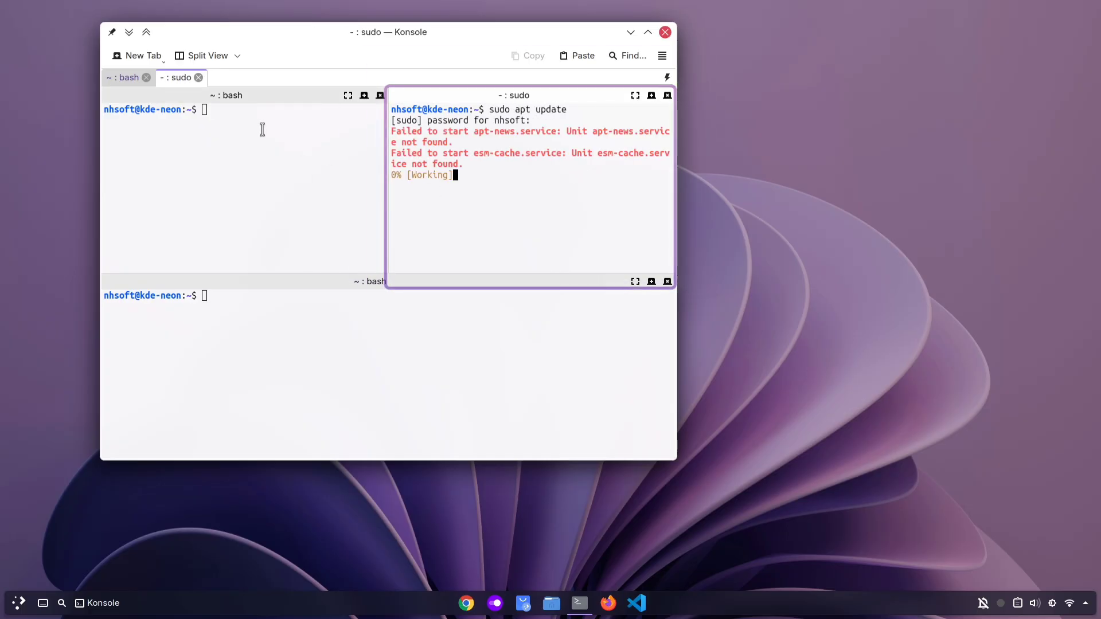
pyautogui.click(262, 129)
pyautogui.write('ca')
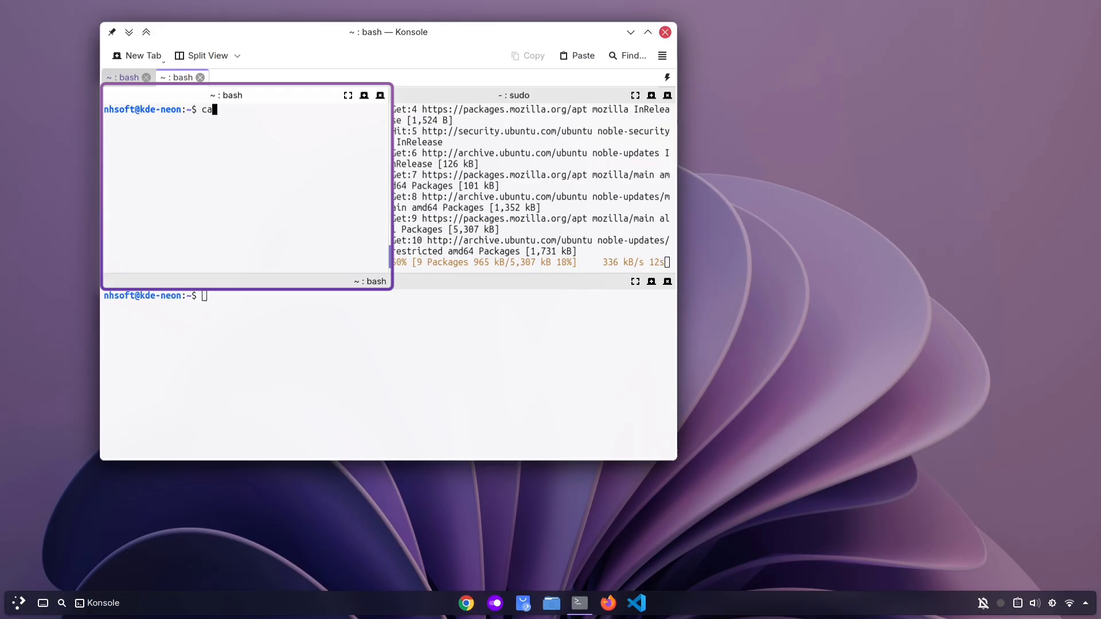
pyautogui.write('t aes.py')
pyautogui.press('Return')
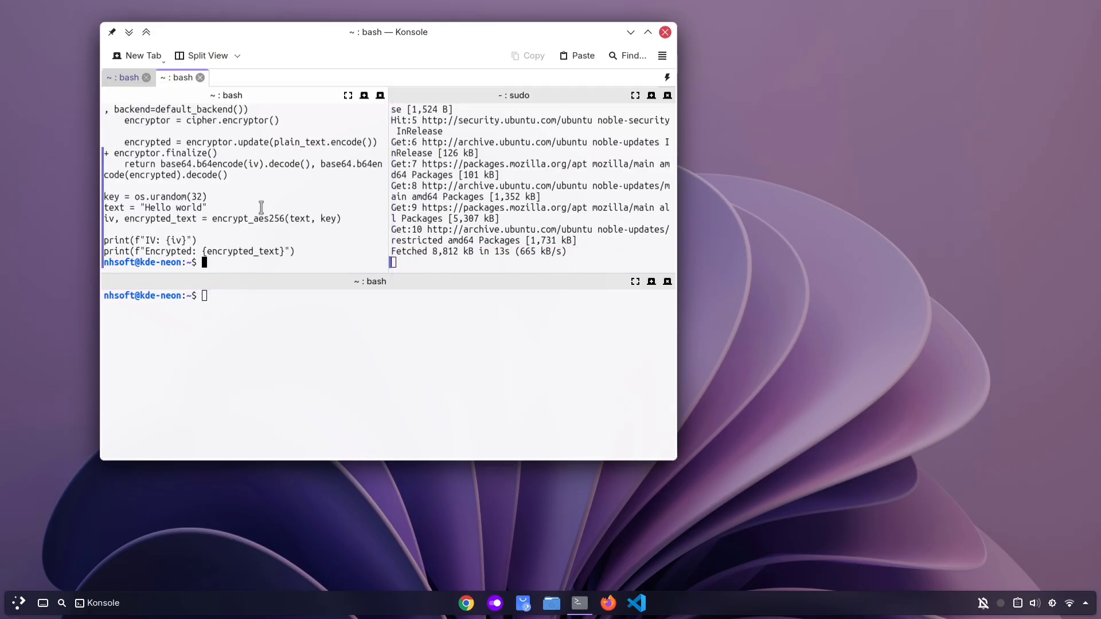
pyautogui.press('super+Page_Up')
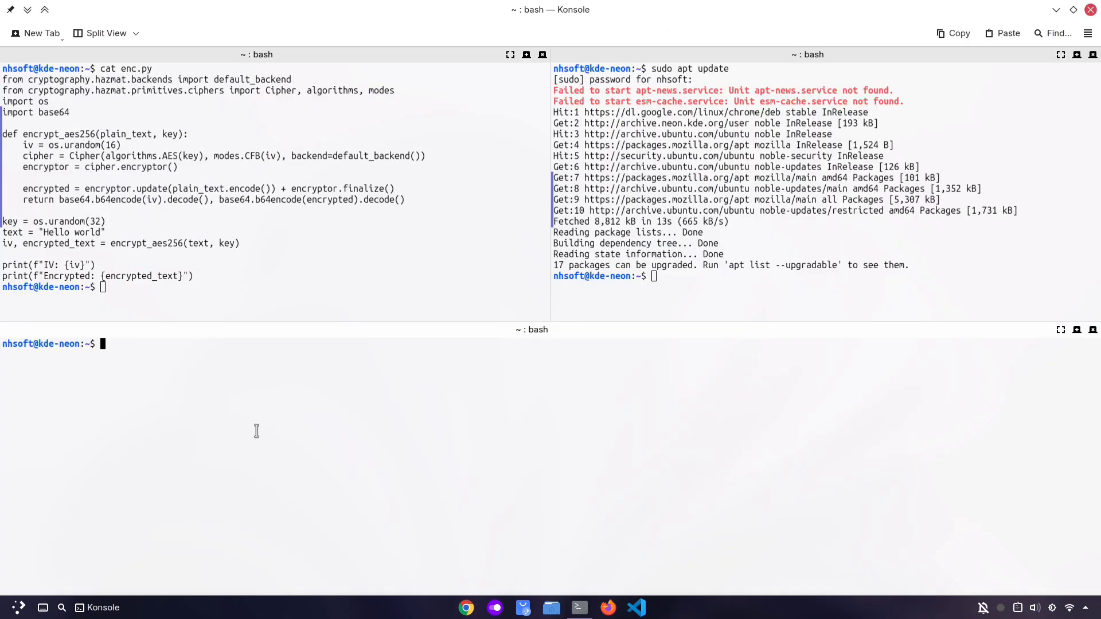
pyautogui.hotkey('ctrl', 'shift', 'w')
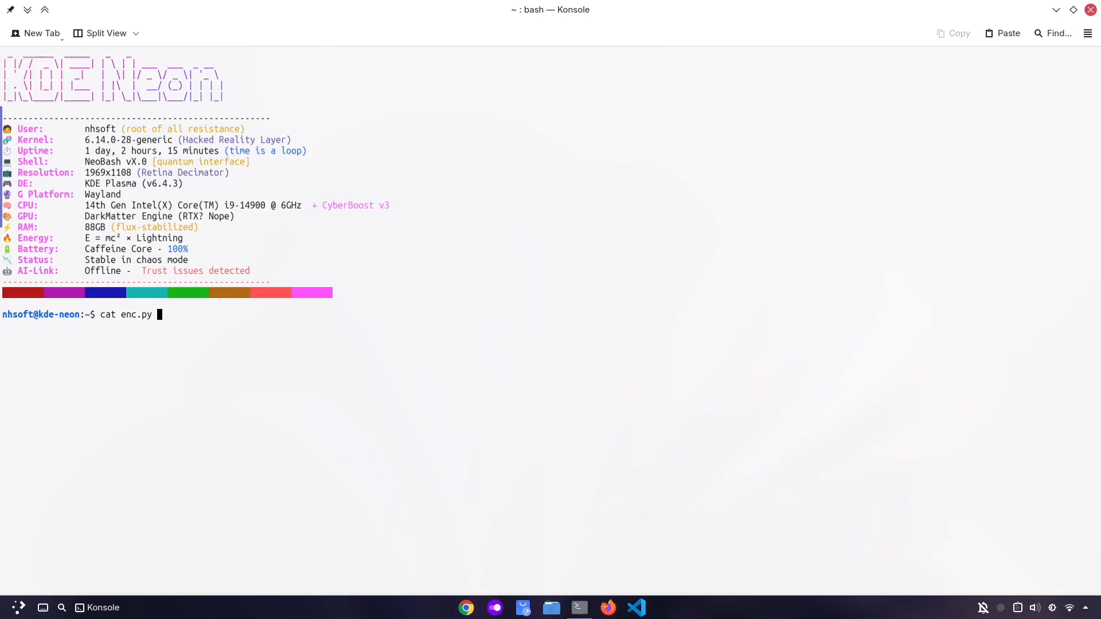
# - List enc.py in the terminal, then print it to a PDF at /home/nhsoft/sfsfsfs
pyautogui.press('Return')
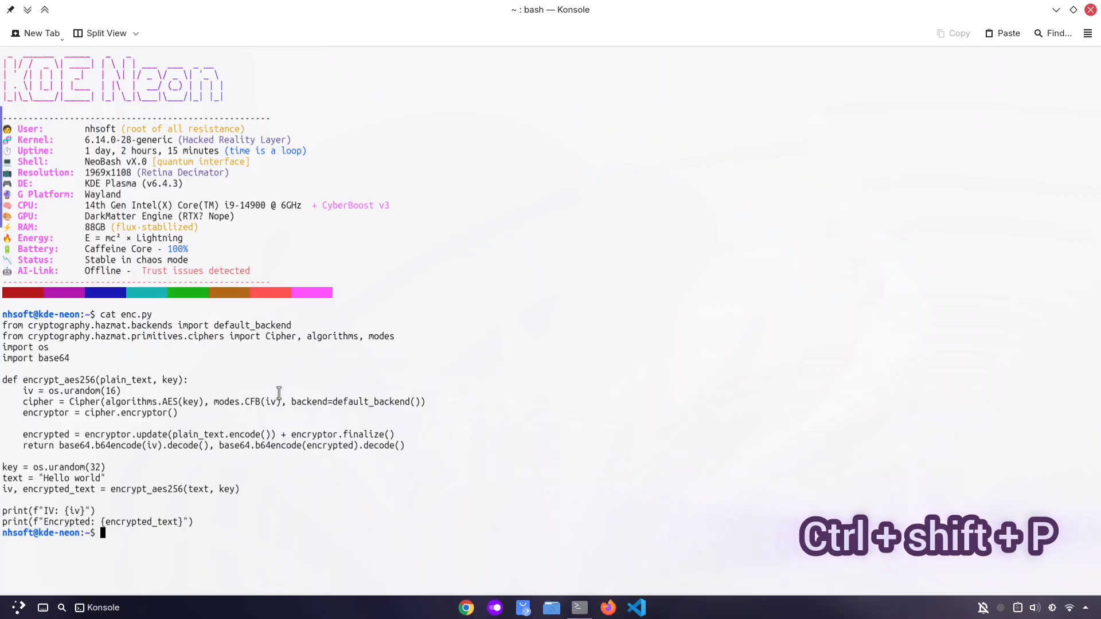
pyautogui.hotkey('ctrl', 'shift', 'p')
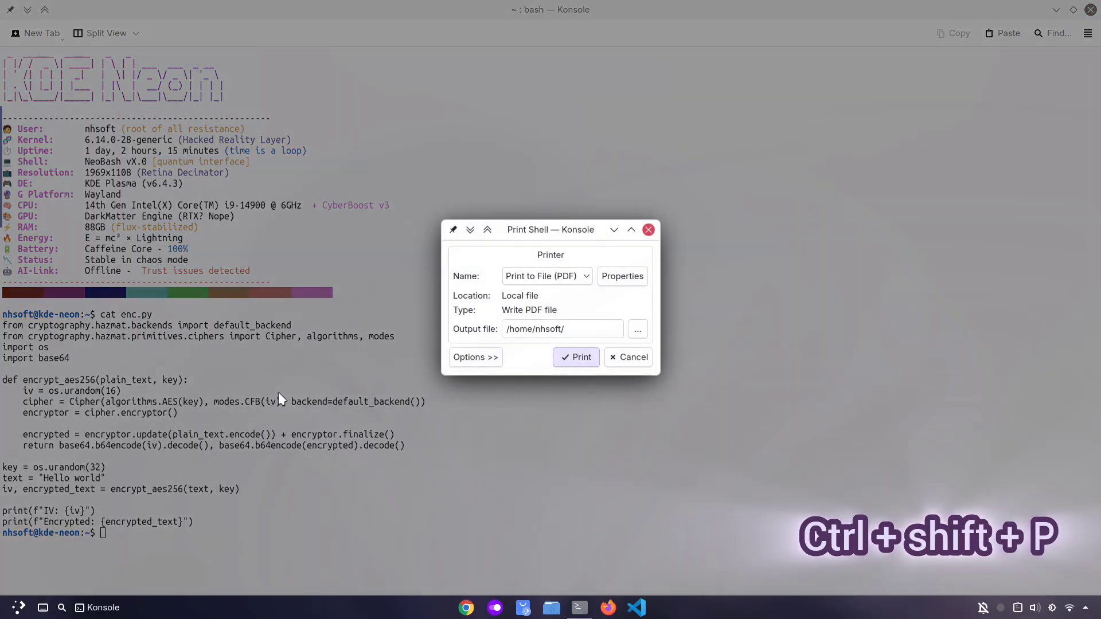
pyautogui.moveTo(530, 219); pyautogui.dragTo(370, 166)
pyautogui.click(417, 261)
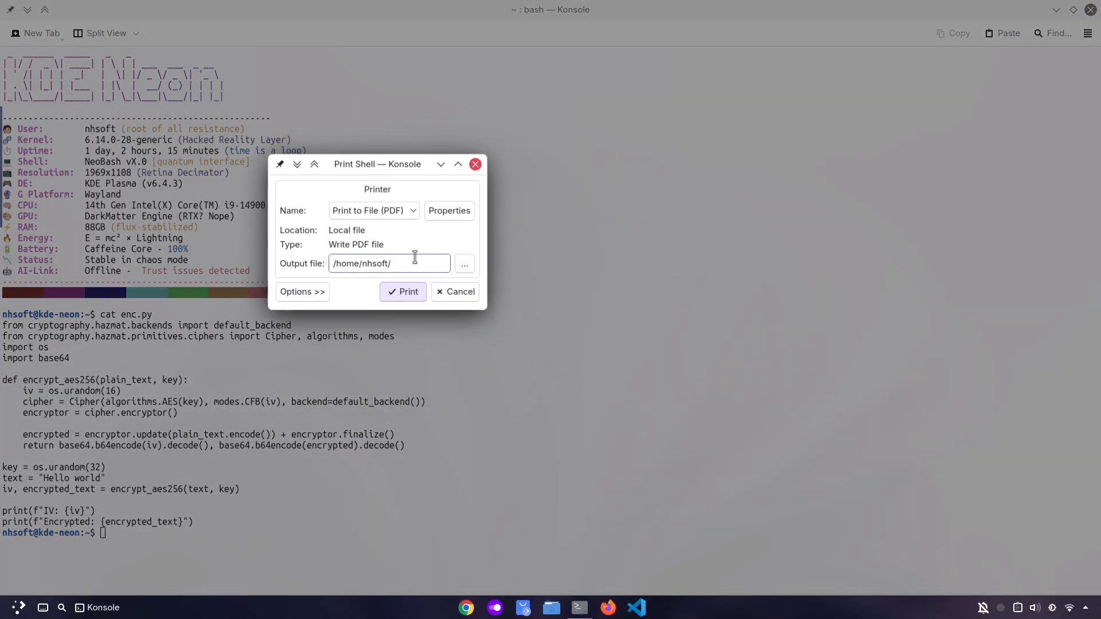
pyautogui.write('sfsfsfs')
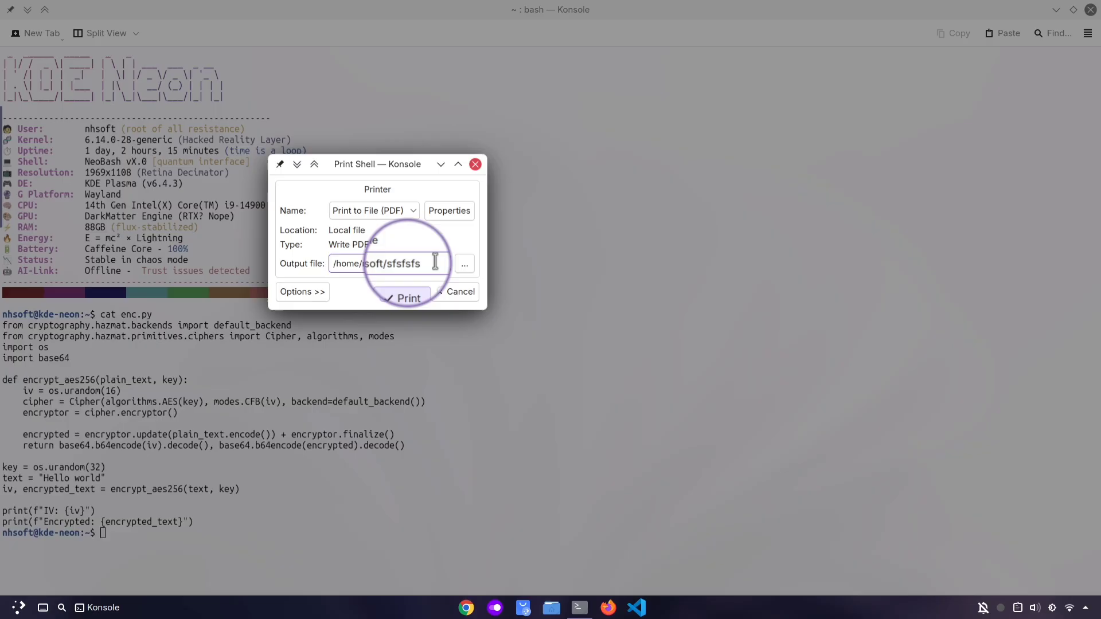
pyautogui.click(303, 292)
pyautogui.click(400, 290)
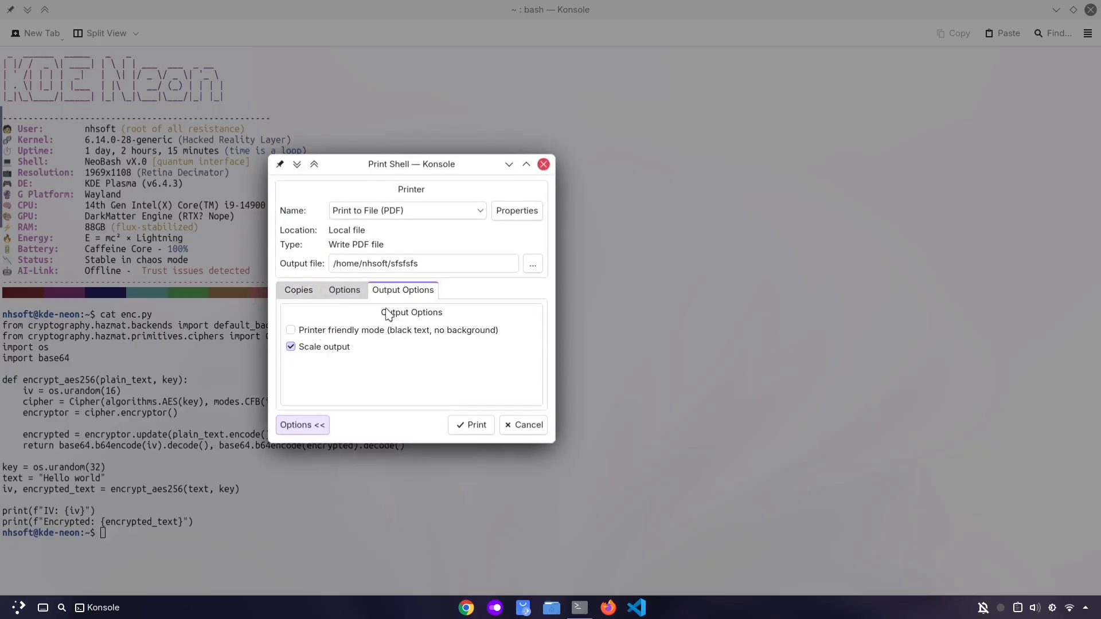
pyautogui.click(412, 264)
pyautogui.click(460, 430)
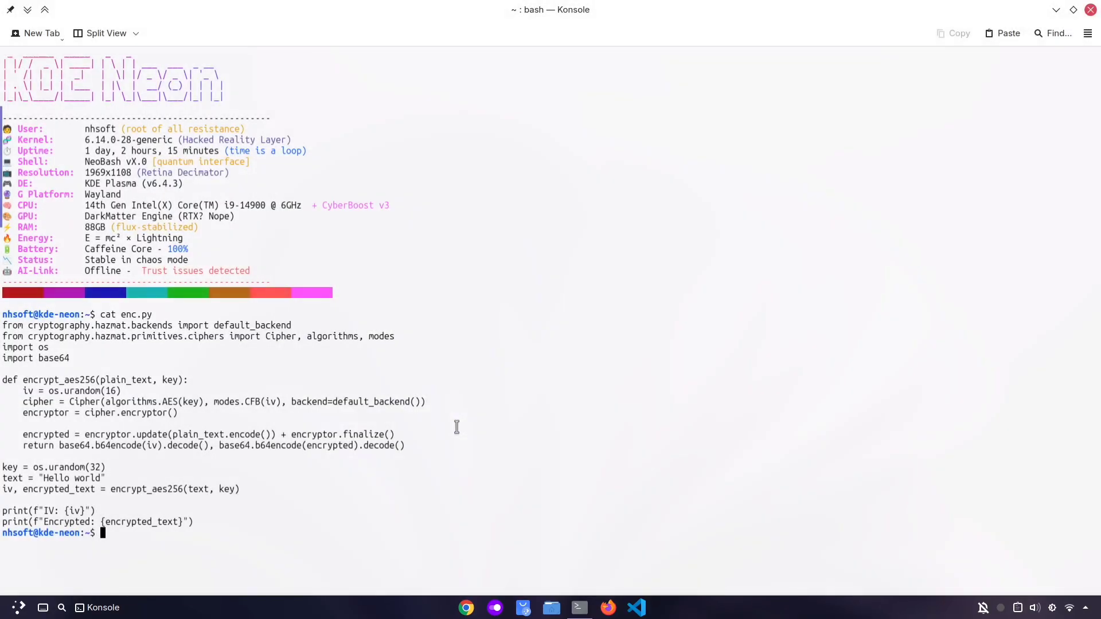
# - Run pwd to show the current directory, /home/nhsoft
pyautogui.write('pwd')
pyautogui.press('Return')
pyautogui.moveTo(72, 544); pyautogui.dragTo(1, 542)
pyautogui.click(142, 561)
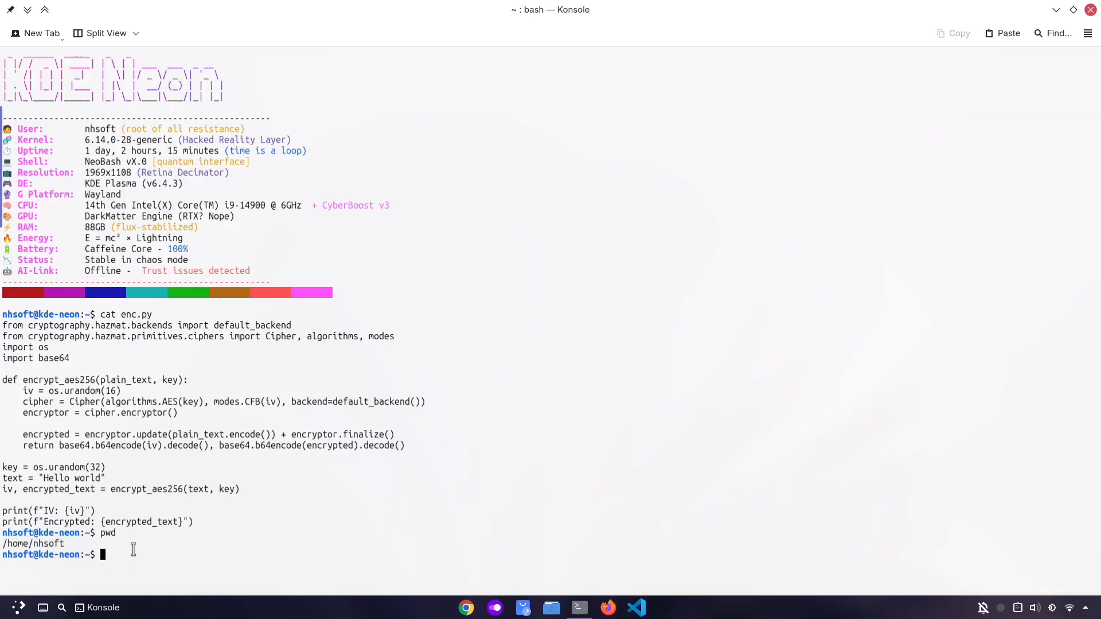
# - Open the terminal's folder in Dolphin and open the sfsfsfs PDF in Okular
pyautogui.rightClick(134, 553)
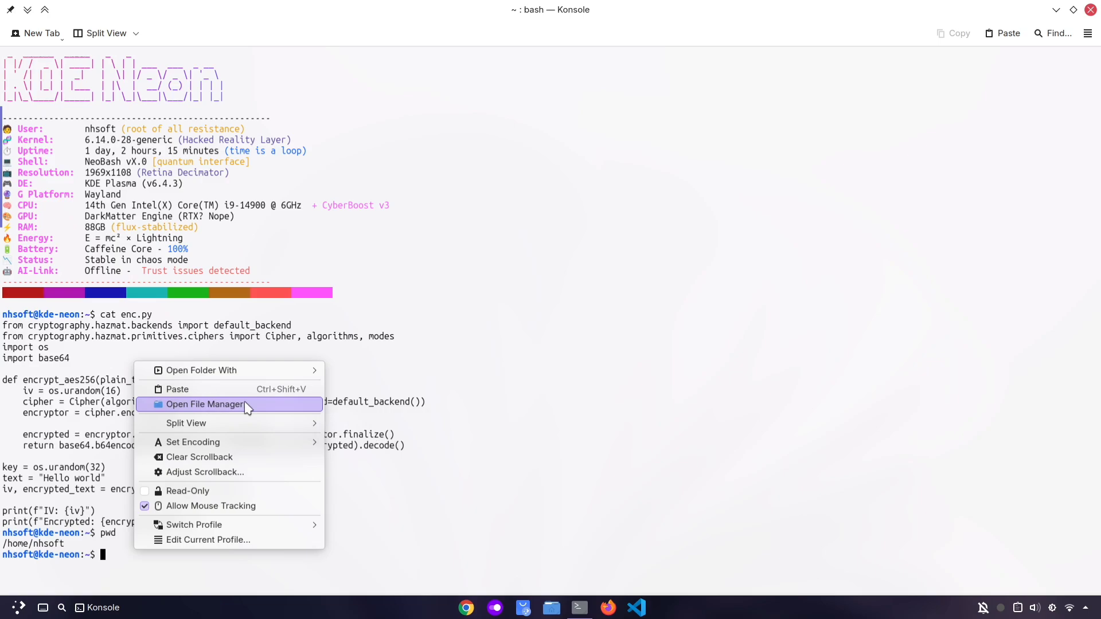
pyautogui.moveTo(221, 371)
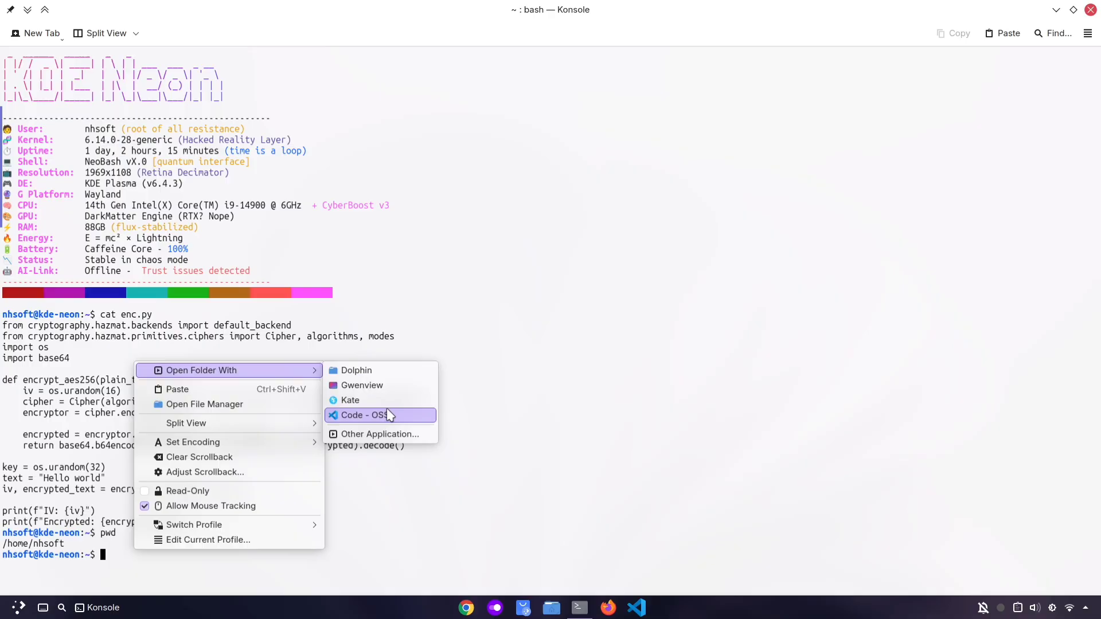
pyautogui.click(234, 410)
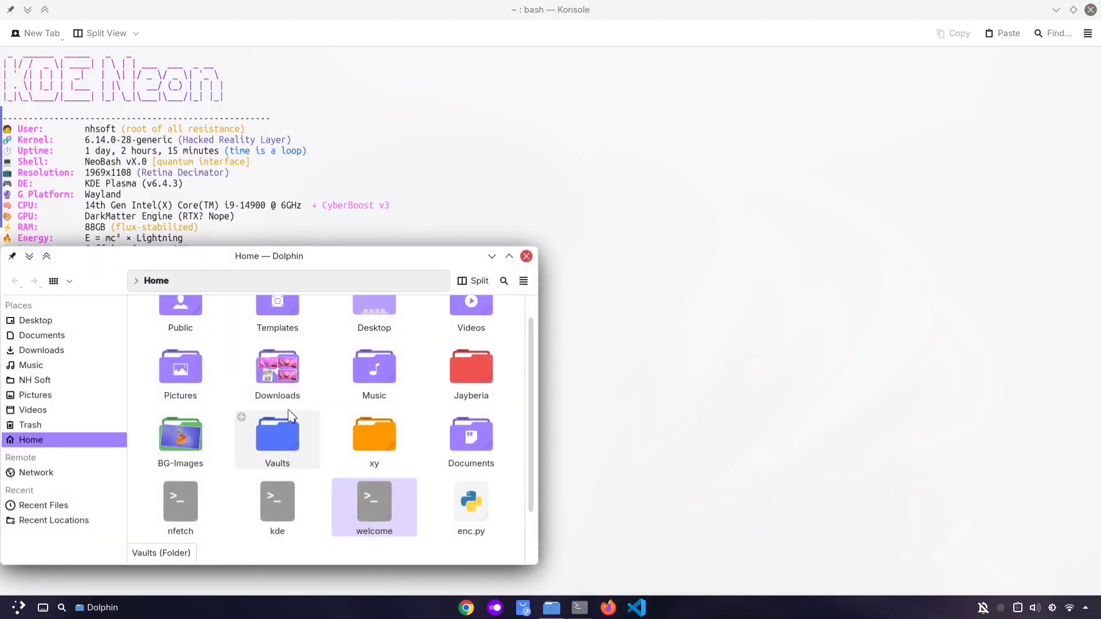
pyautogui.scroll(-2, 258, 470)
pyautogui.doubleClick(179, 503)
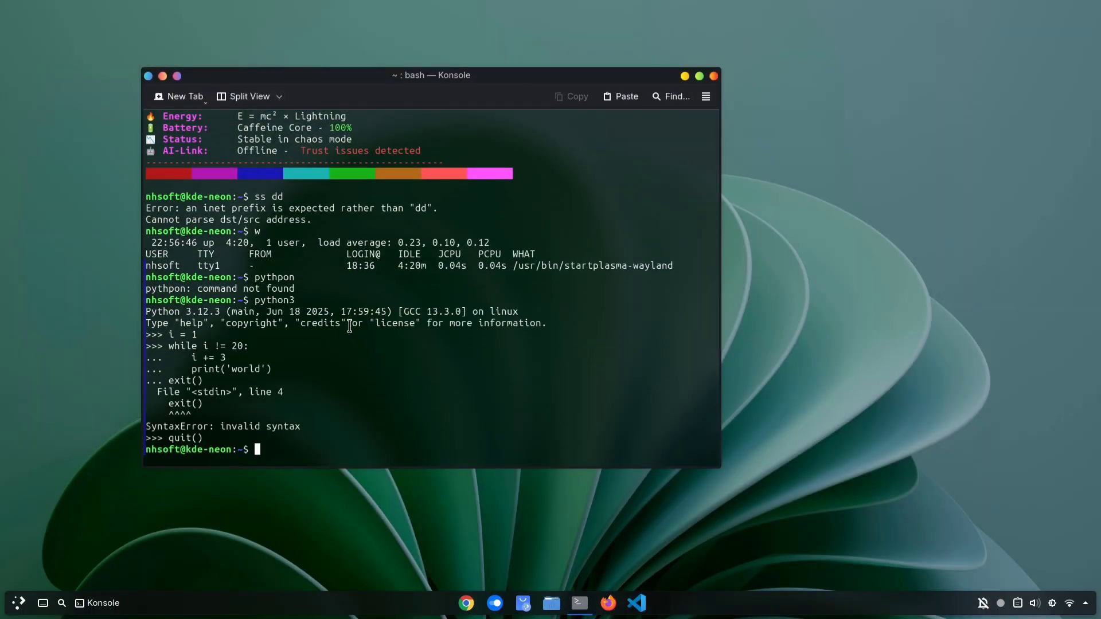
# - Clear the terminal screen with Ctrl+L, close Konsole, and bring up KRunner's search bar
pyautogui.write('clear')
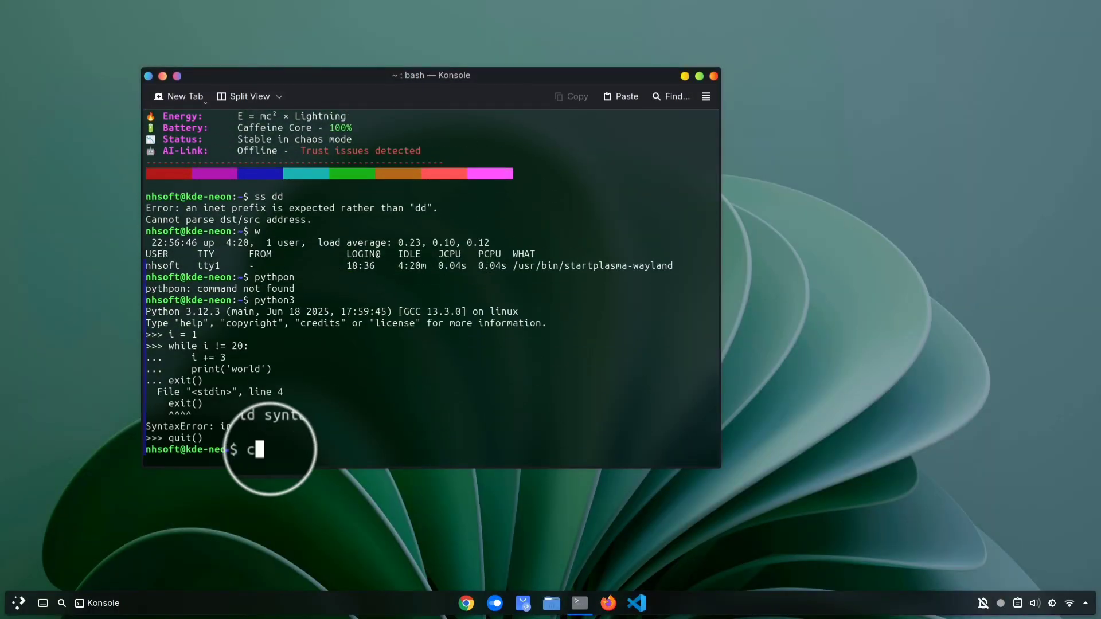
pyautogui.press('BackSpace')
pyautogui.press('BackSpace')
pyautogui.press('BackSpace')
pyautogui.press('BackSpace')
pyautogui.press('BackSpace')
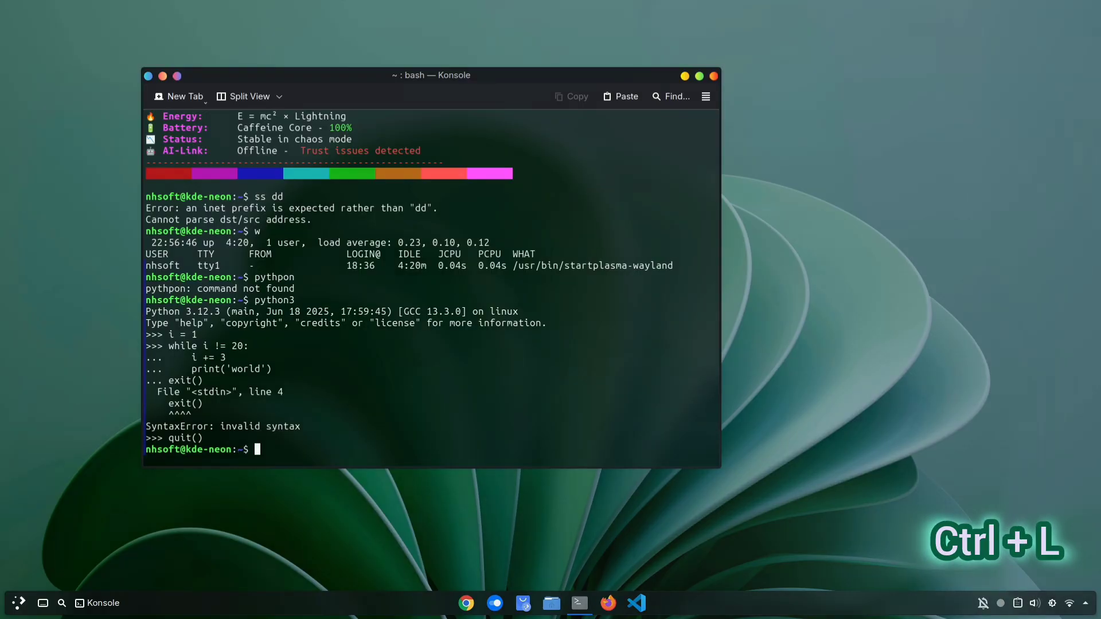
pyautogui.hotkey('ctrl', 'l')
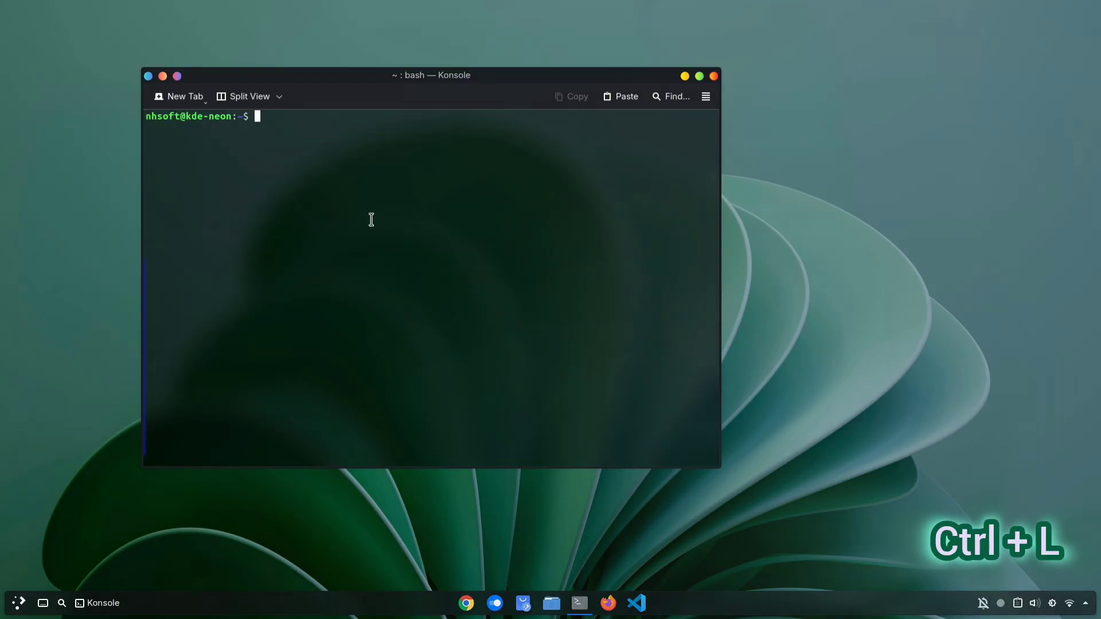
pyautogui.click(714, 77)
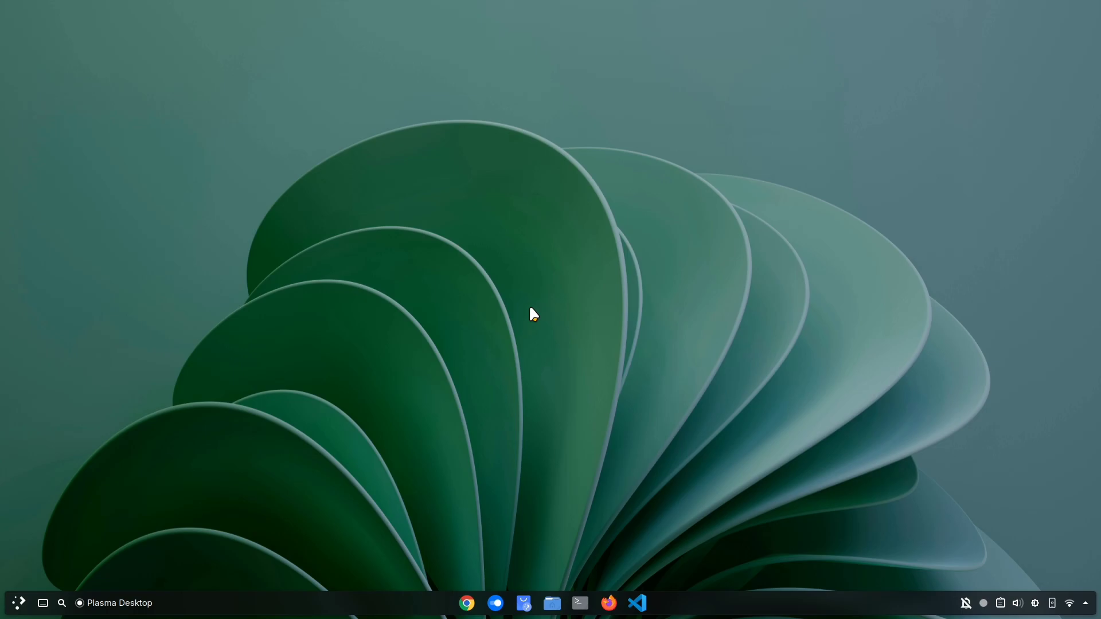
pyautogui.hotkey('alt', 'space')
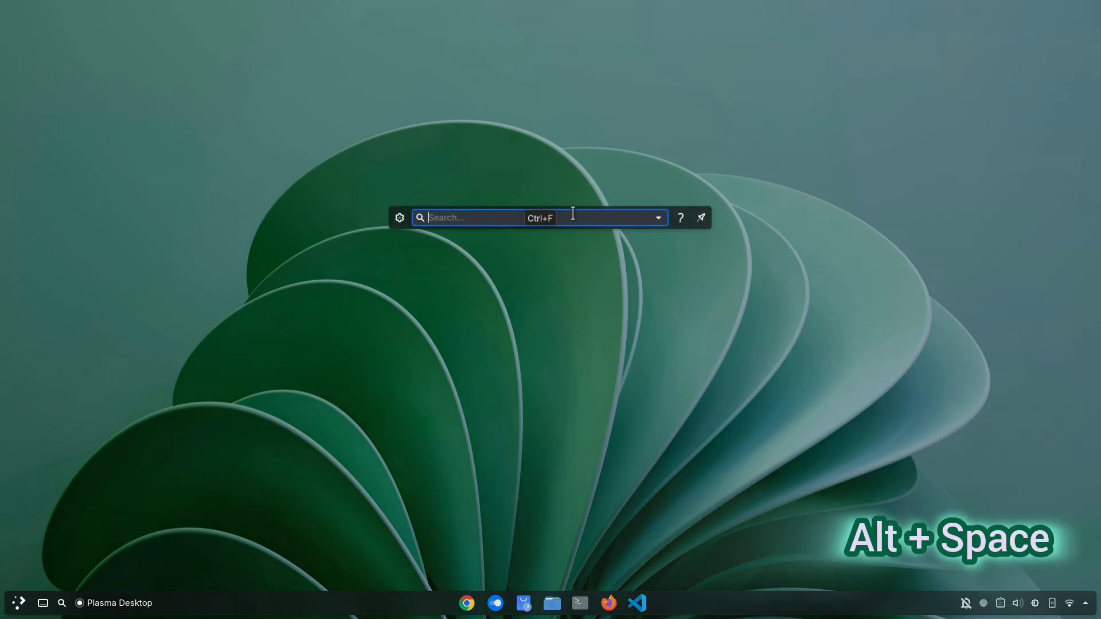
# - Try the poweroff and reboot queries in KRunner, then clear them
pyautogui.write('fir')
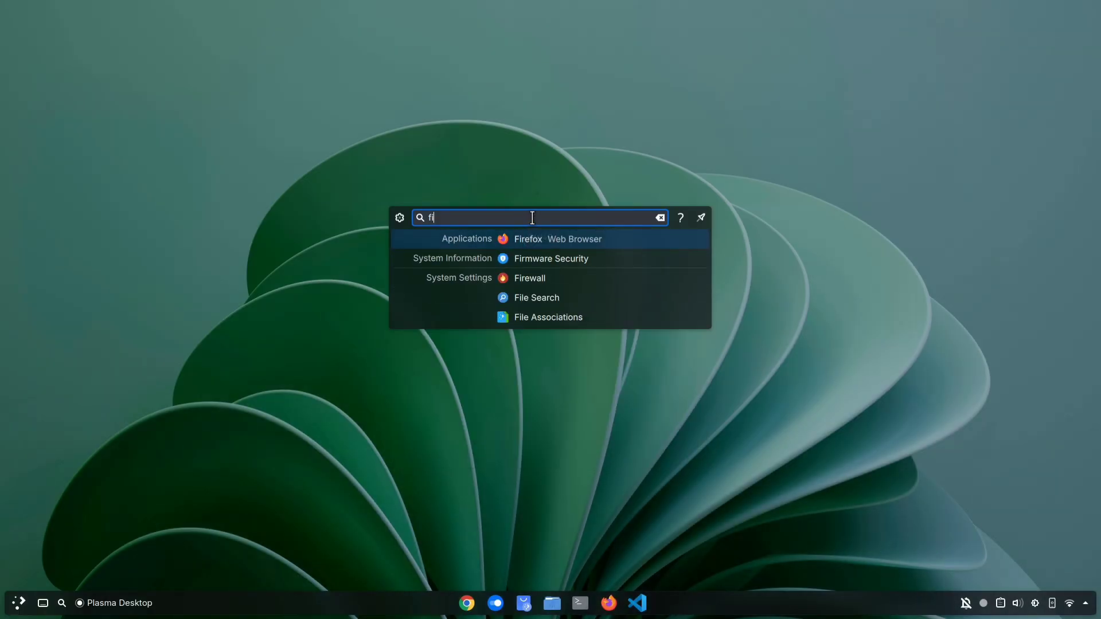
pyautogui.press('BackSpace')
pyautogui.press('BackSpace')
pyautogui.write('powe')
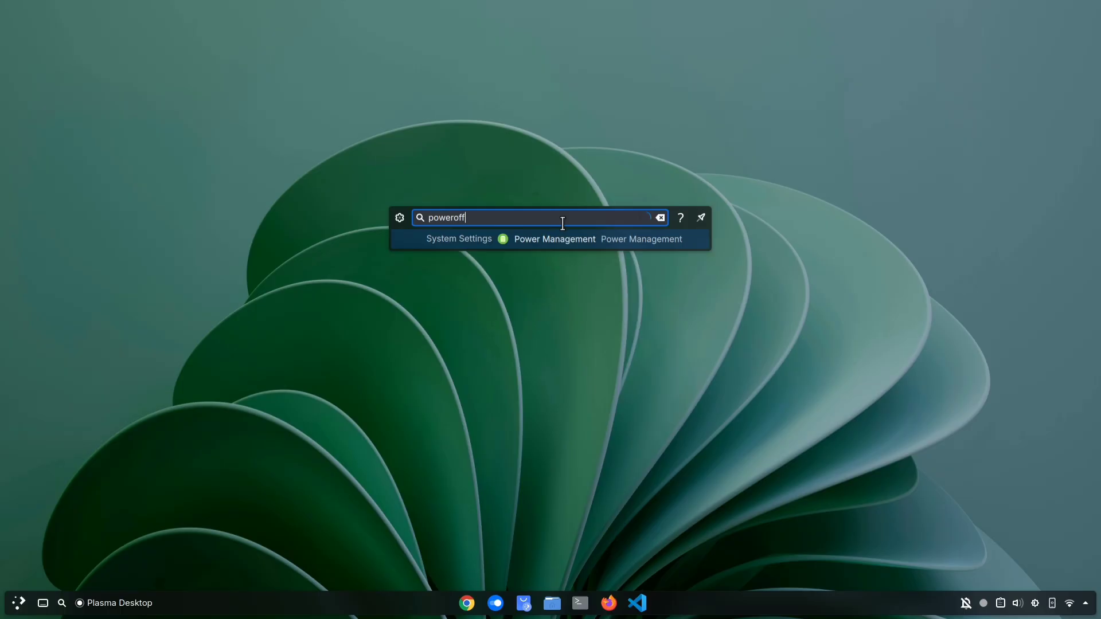
pyautogui.write('roff')
pyautogui.hotkey('ctrl', 'a')
pyautogui.write('reboot')
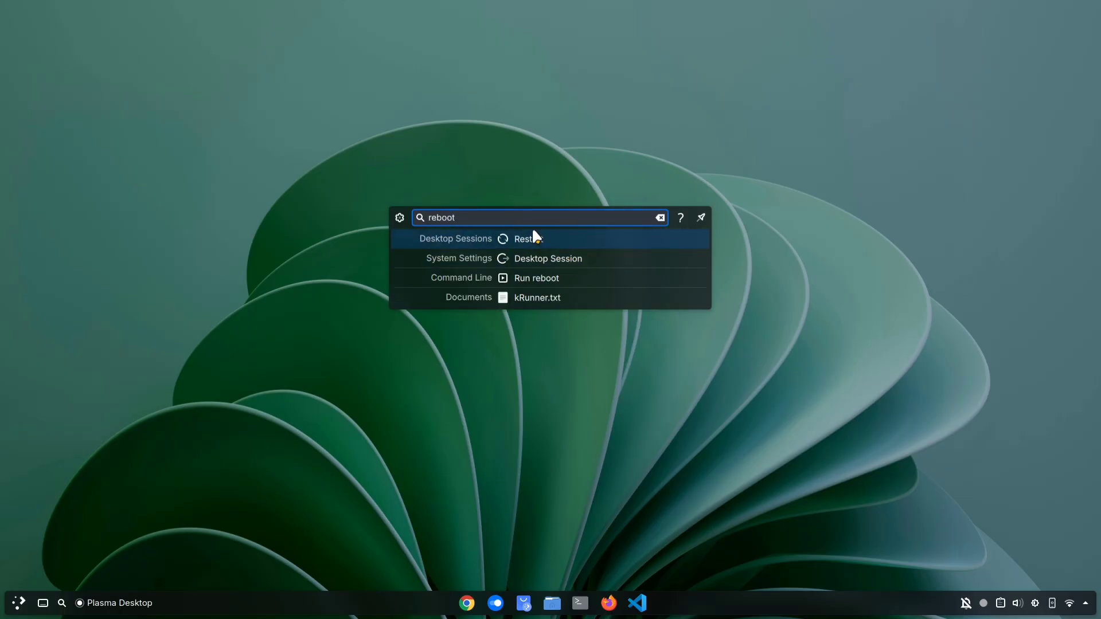
pyautogui.click(535, 280)
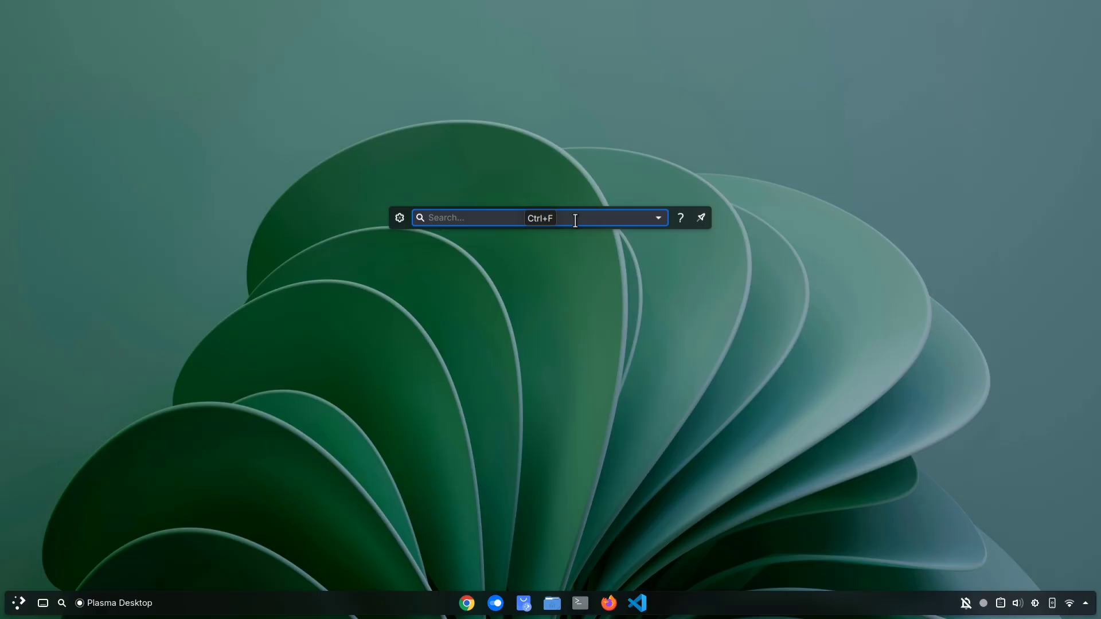
# - Convert 70 euro in usd (81.26 USD), try 86 f in c, then empty the field
pyautogui.write('70 euro')
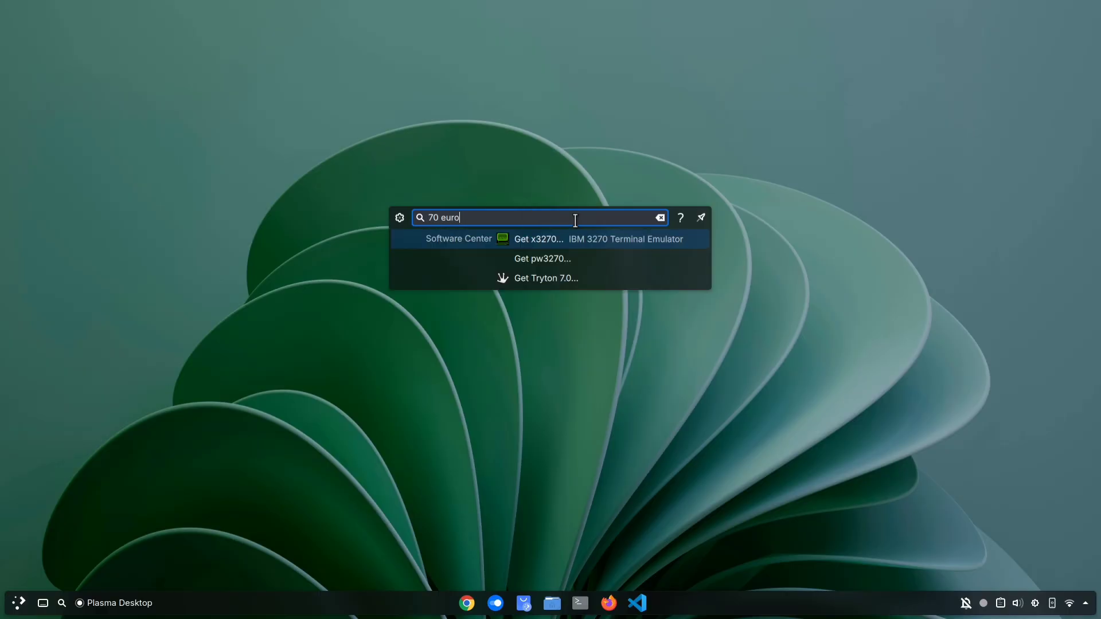
pyautogui.write(' in usd')
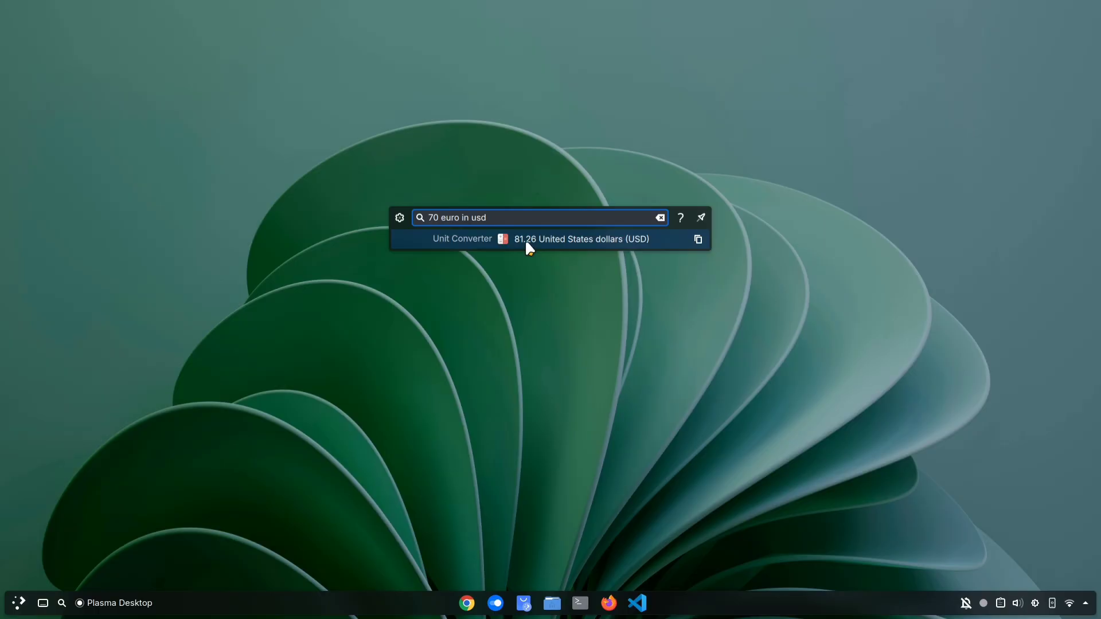
pyautogui.hotkey('ctrl', 'a')
pyautogui.write('86 f in c')
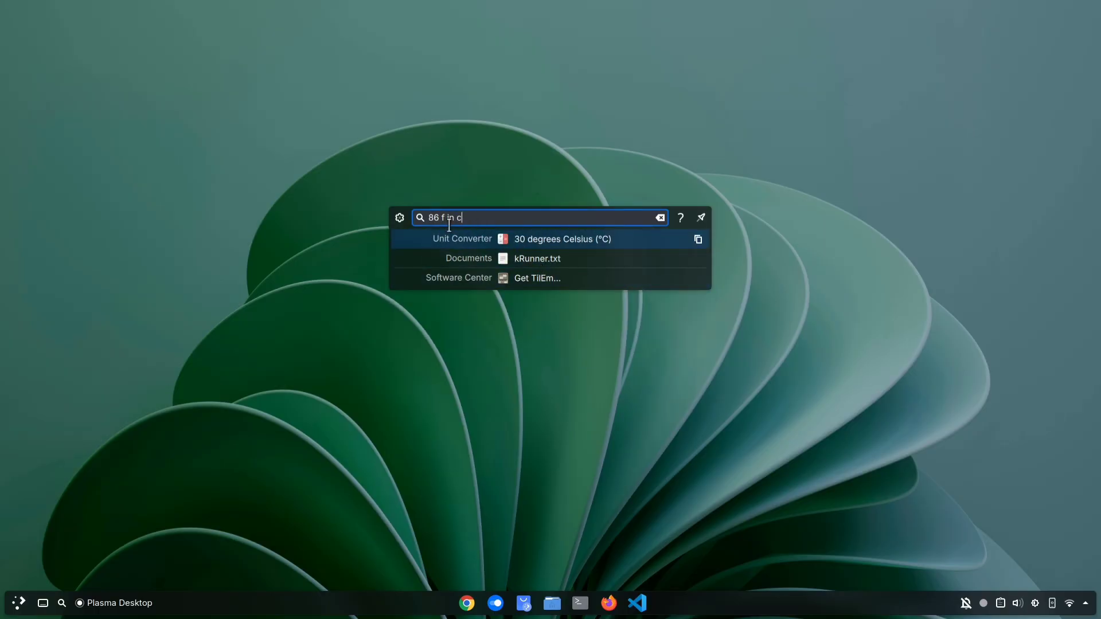
pyautogui.hotkey('ctrl', 'z')
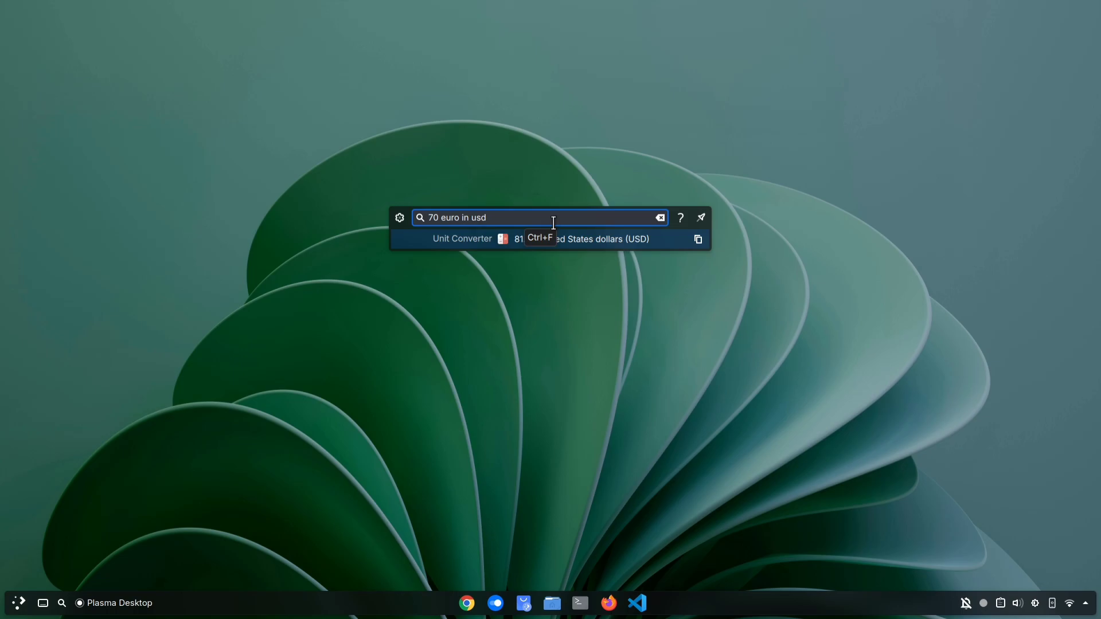
pyautogui.press('Escape')
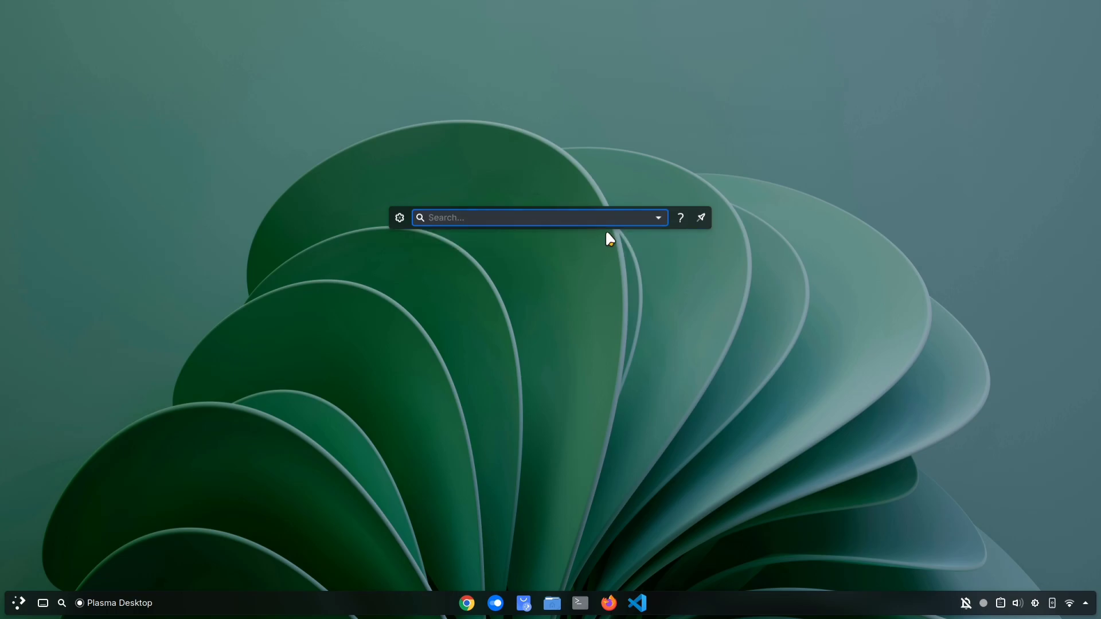
# - Show KRunner's query syntax help, then look up the definition of plasma
pyautogui.click(680, 221)
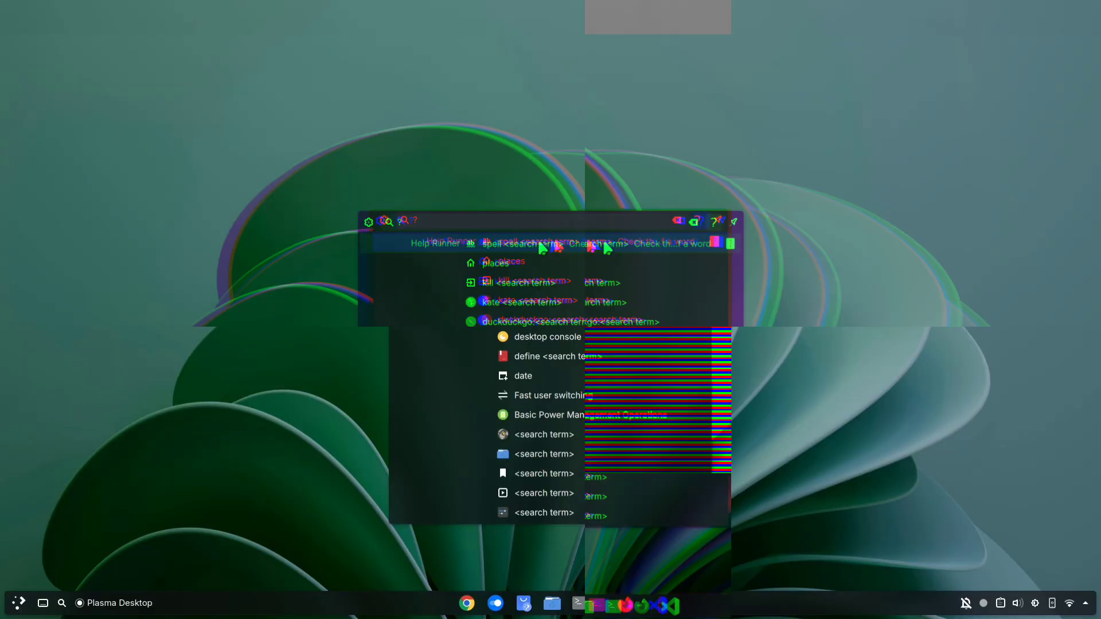
pyautogui.press('BackSpace')
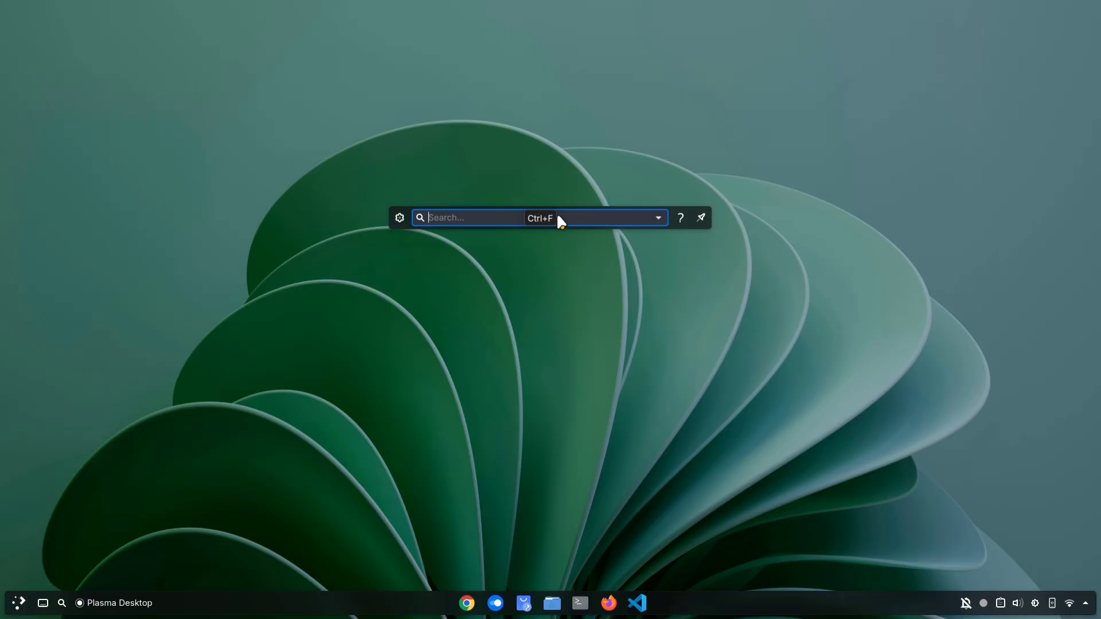
pyautogui.write('de')
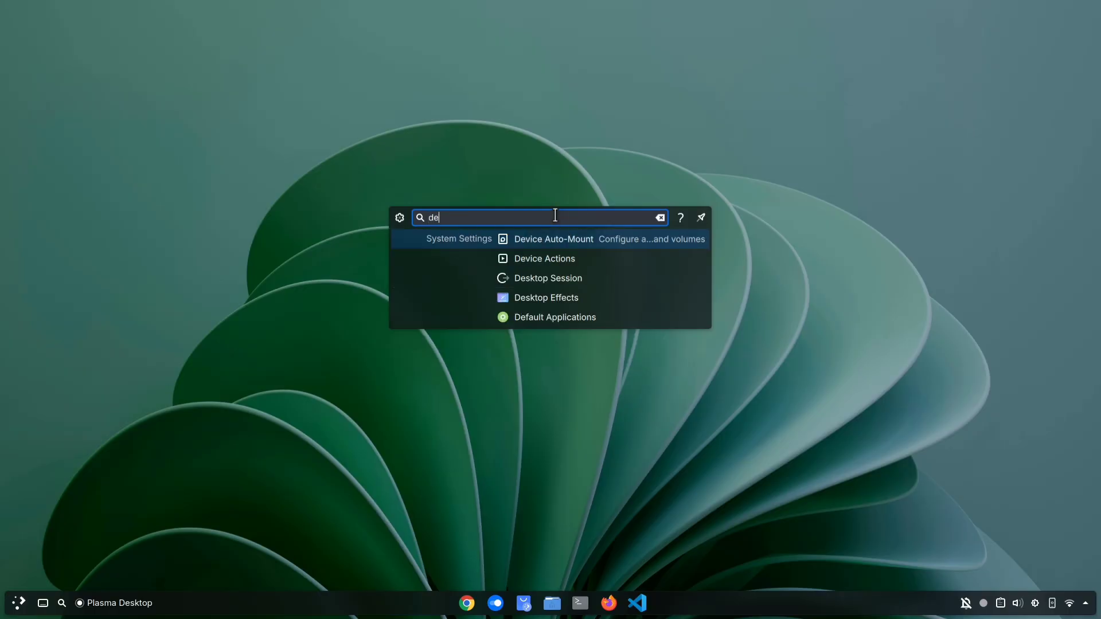
pyautogui.write('fine plasma')
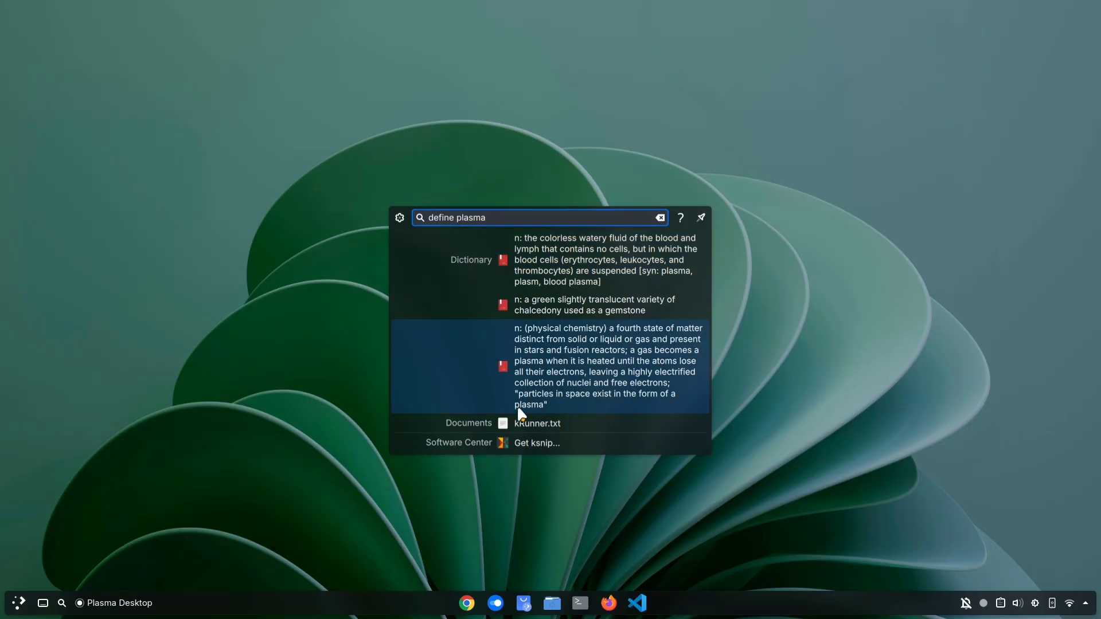
# - Change the lookup to define aura, then request spelling suggestions for 'comprehetion'
pyautogui.doubleClick(499, 215)
pyautogui.write('aue')
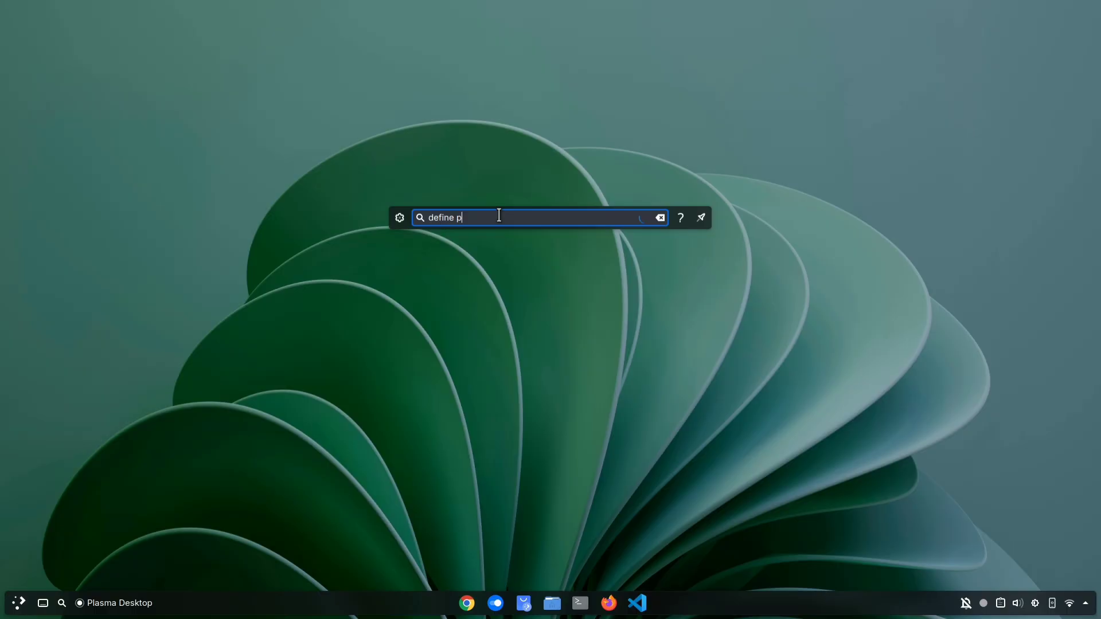
pyautogui.press('BackSpace')
pyautogui.write('ra')
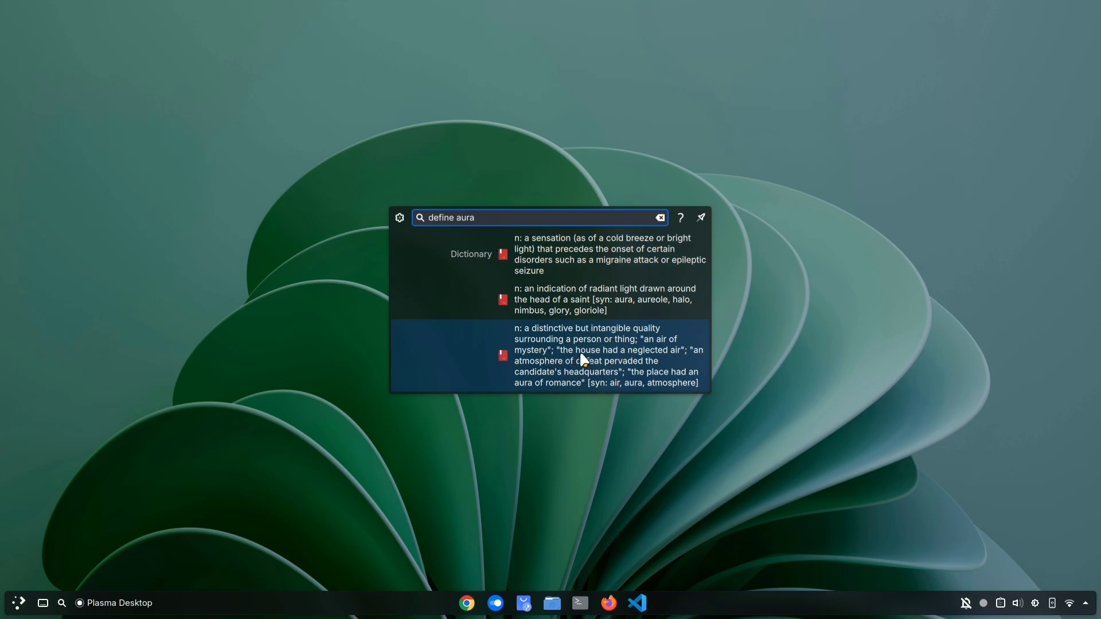
pyautogui.hotkey('ctrl', 'a')
pyautogui.write('sp')
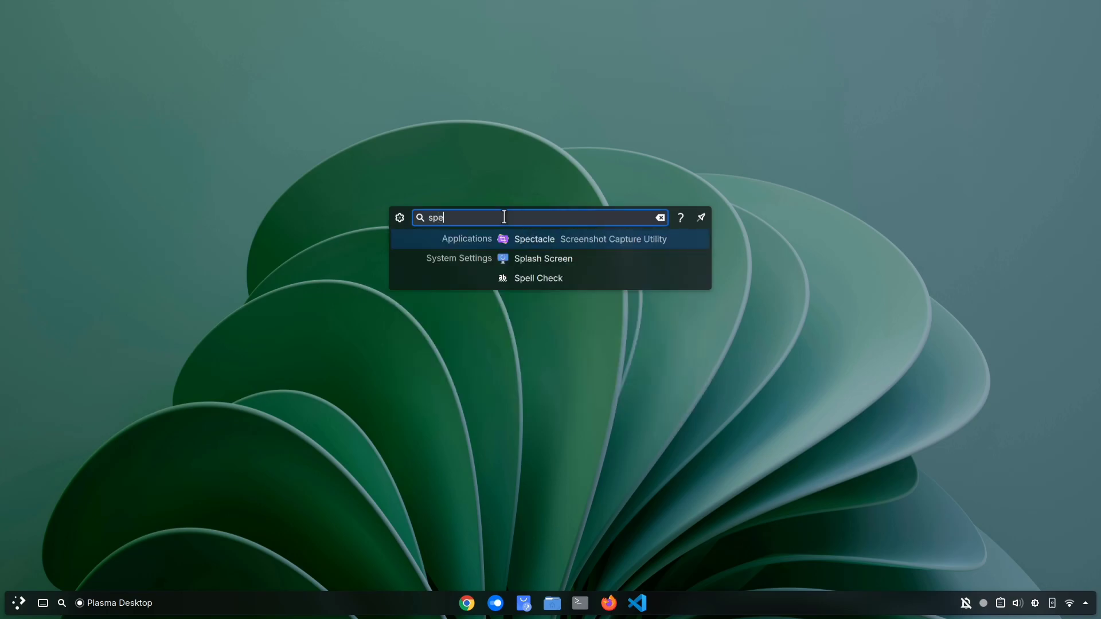
pyautogui.write('ell compre')
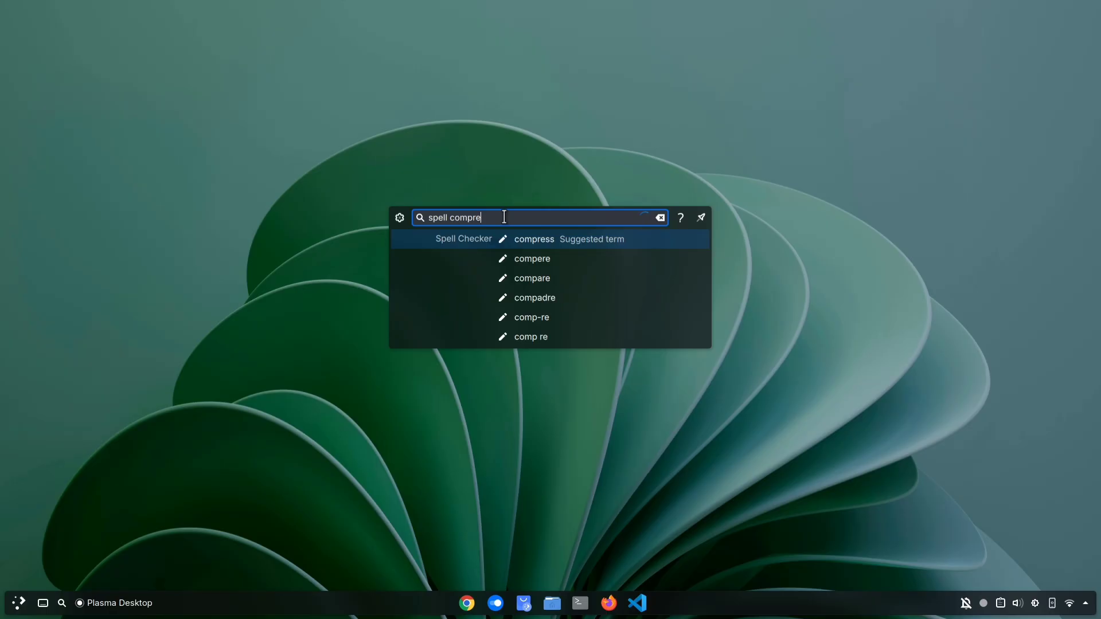
pyautogui.write('hetion')
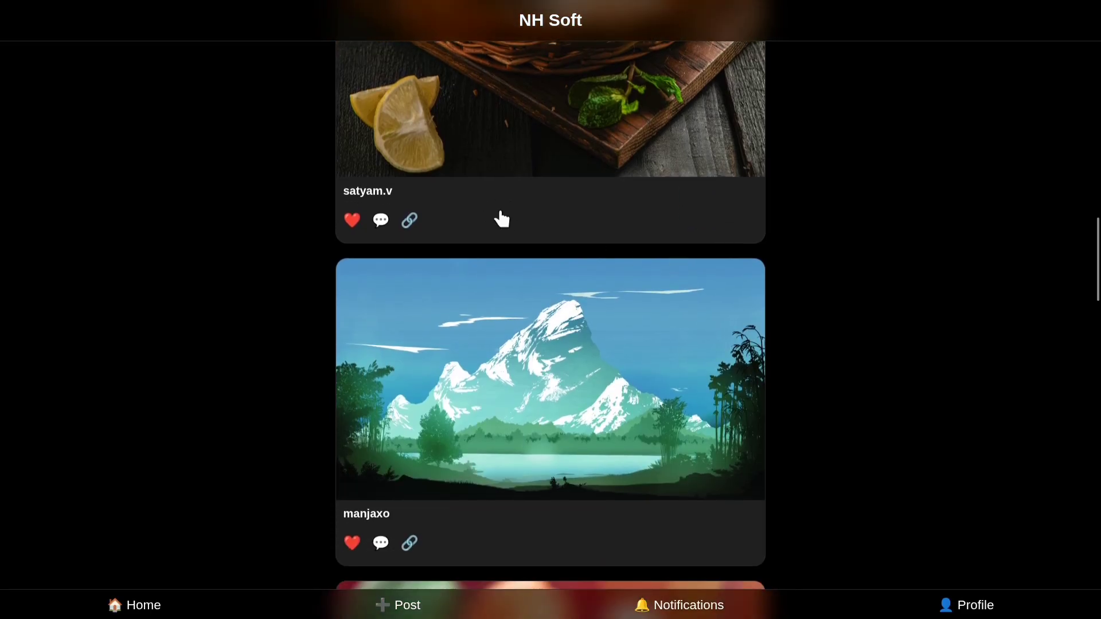
# - Open a comment box on the lemon photo post and bring up the emoji picker beside it
pyautogui.click(381, 230)
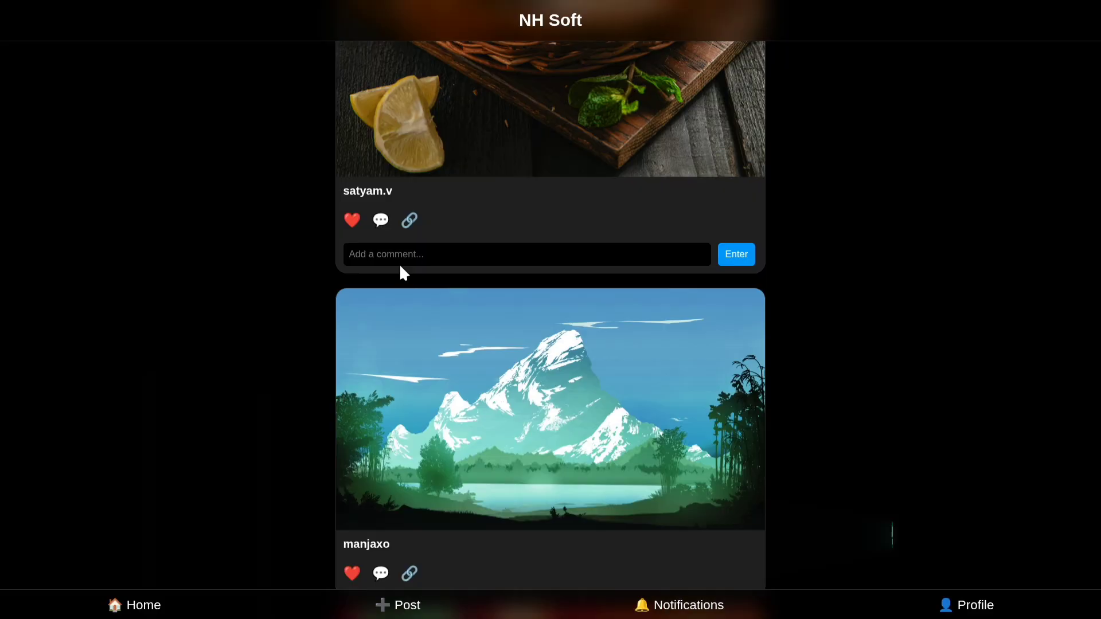
pyautogui.click(489, 254)
pyautogui.press('super+period')
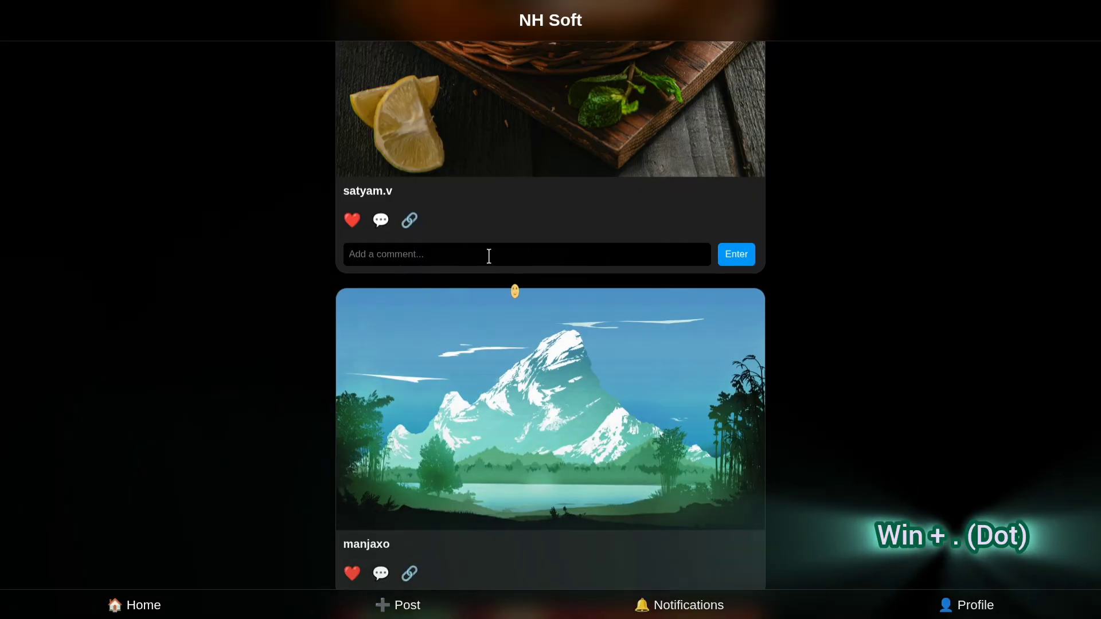
pyautogui.moveTo(431, 115); pyautogui.dragTo(596, 160)
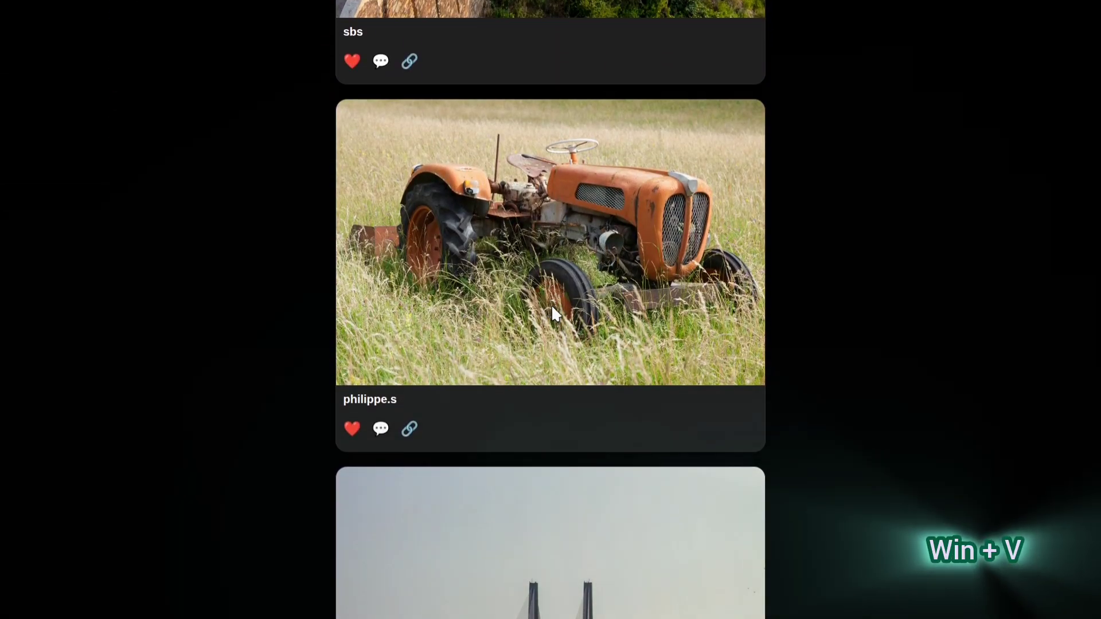
# - Open a comment box under the tractor photo and show the clipboard history with Meta+V
pyautogui.scroll(-5, 551, 310)
pyautogui.click(381, 135)
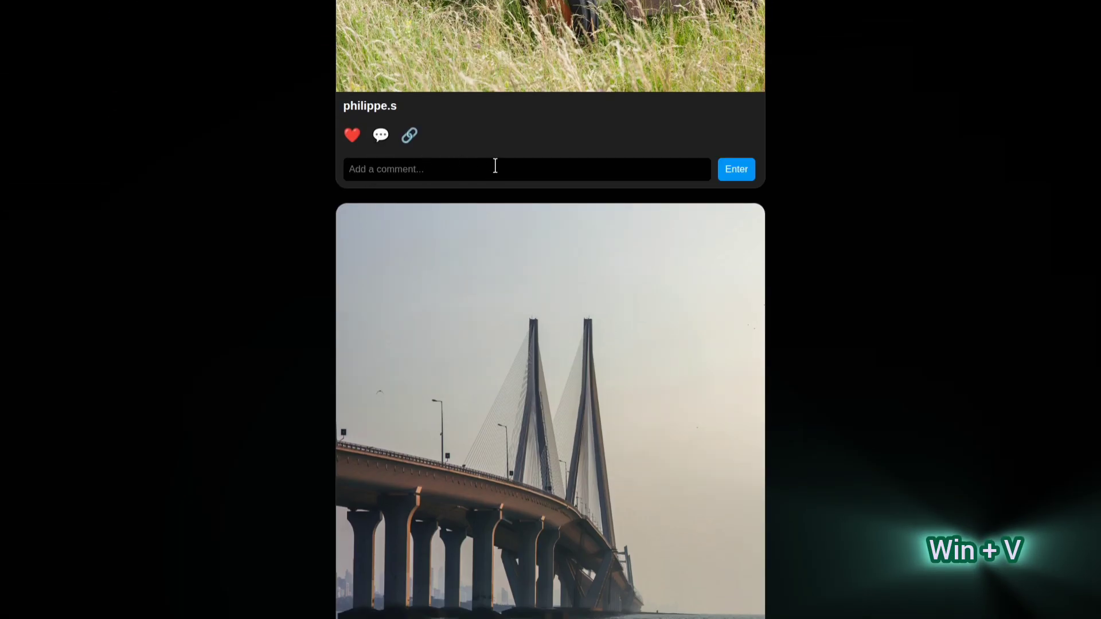
pyautogui.press('super+v')
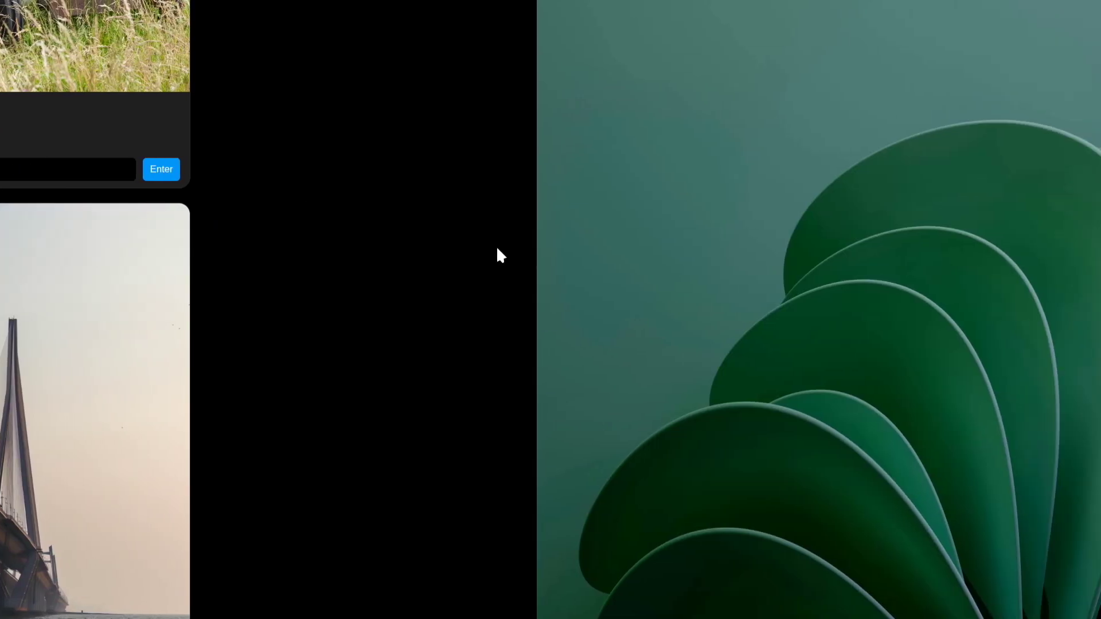
# - Open Dolphin, then System Settings on the Keyboard Shortcuts page
pyautogui.press('super+e')
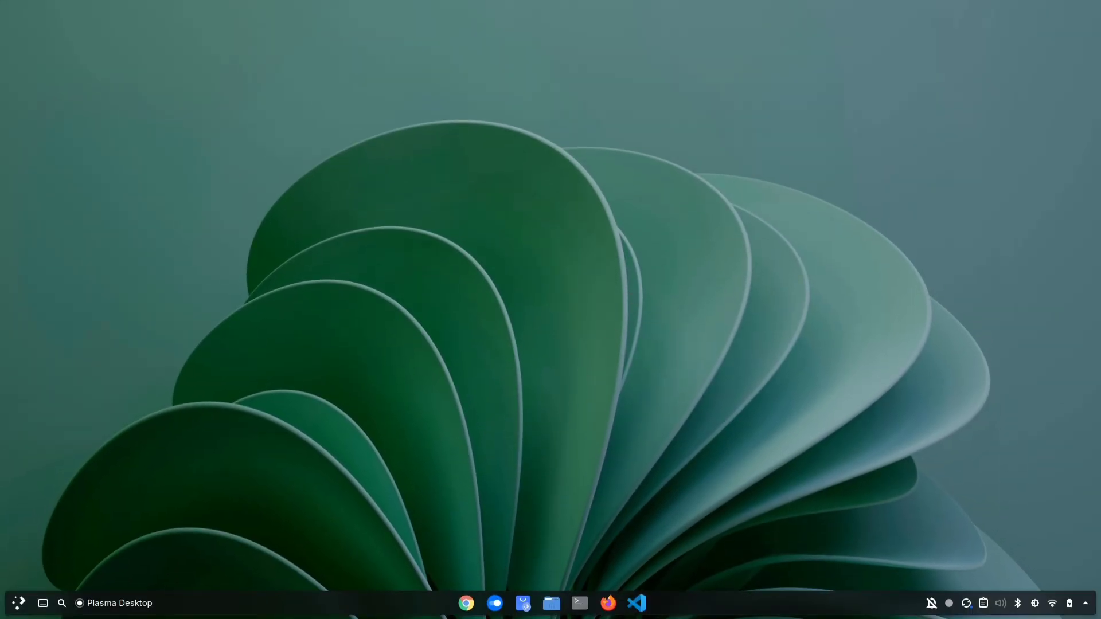
pyautogui.click(495, 605)
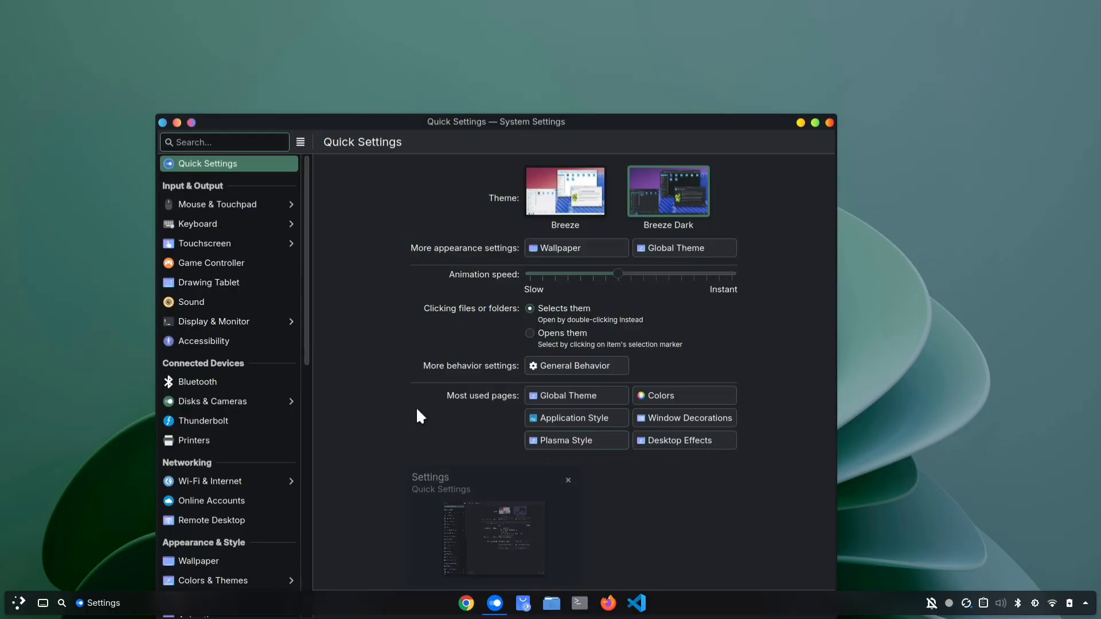
pyautogui.moveTo(372, 119); pyautogui.dragTo(348, 59)
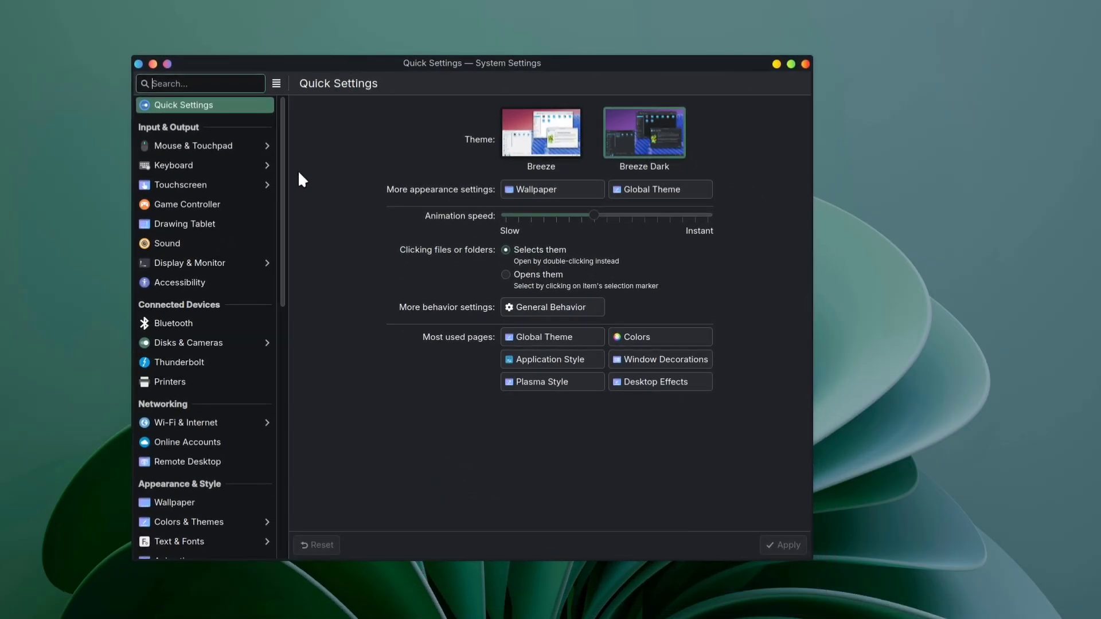
pyautogui.click(185, 166)
pyautogui.click(190, 145)
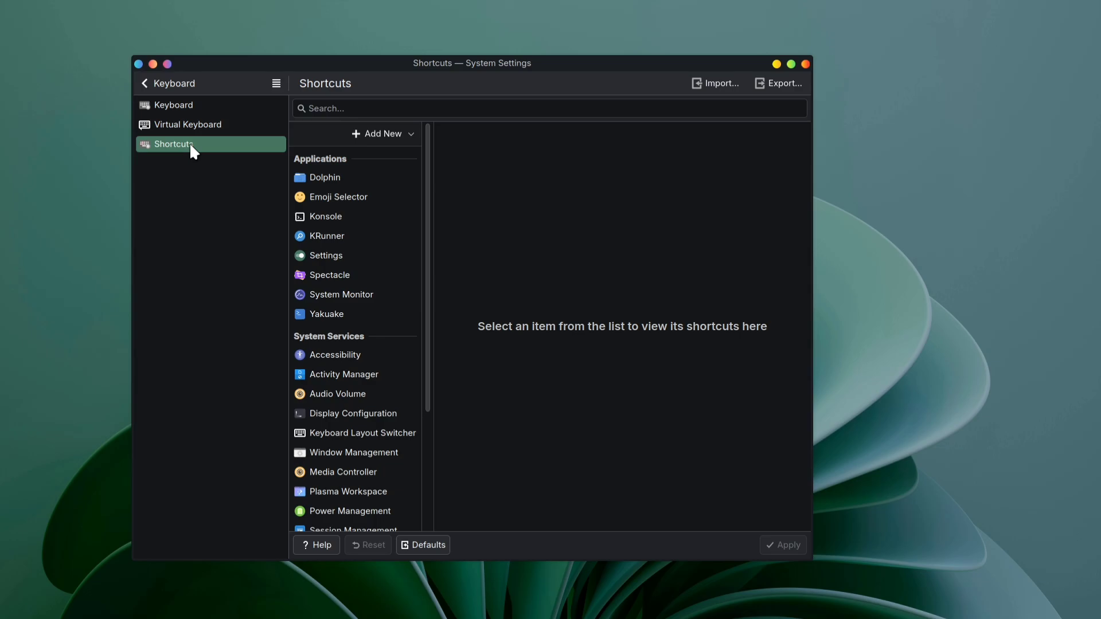
# - Add Meta+I as a custom shortcut for the Settings app's Launch action and apply
pyautogui.click(318, 256)
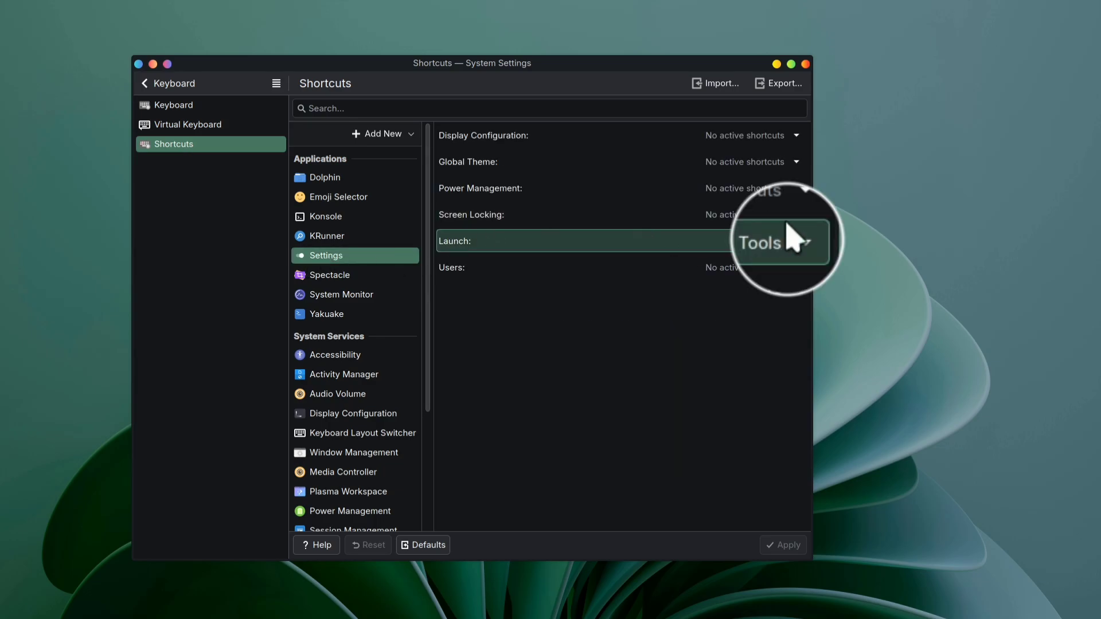
pyautogui.click(768, 241)
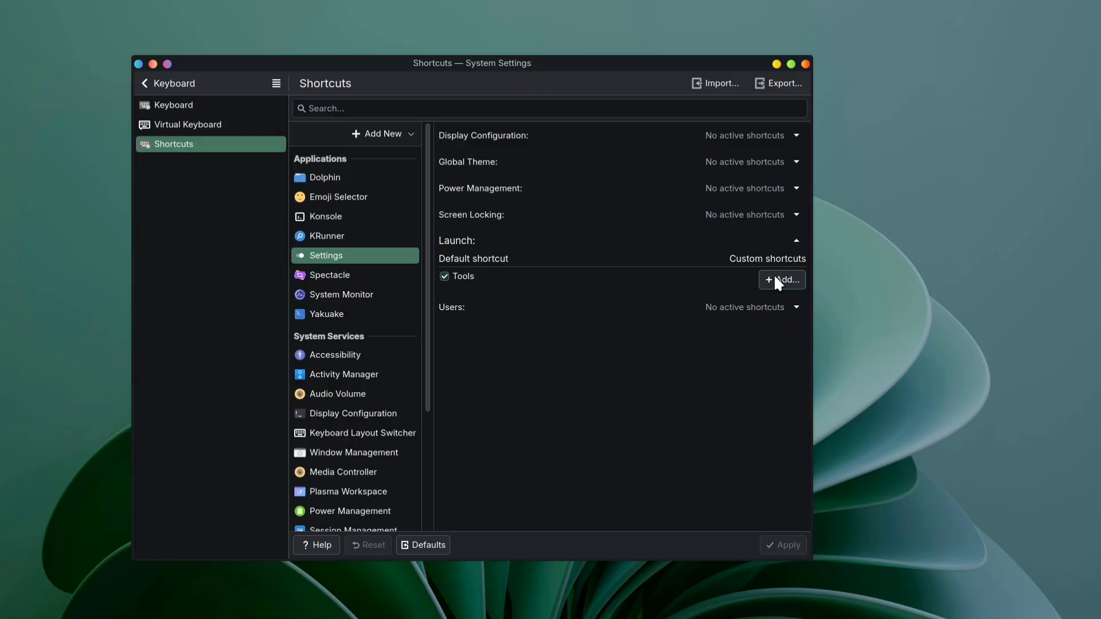
pyautogui.click(775, 278)
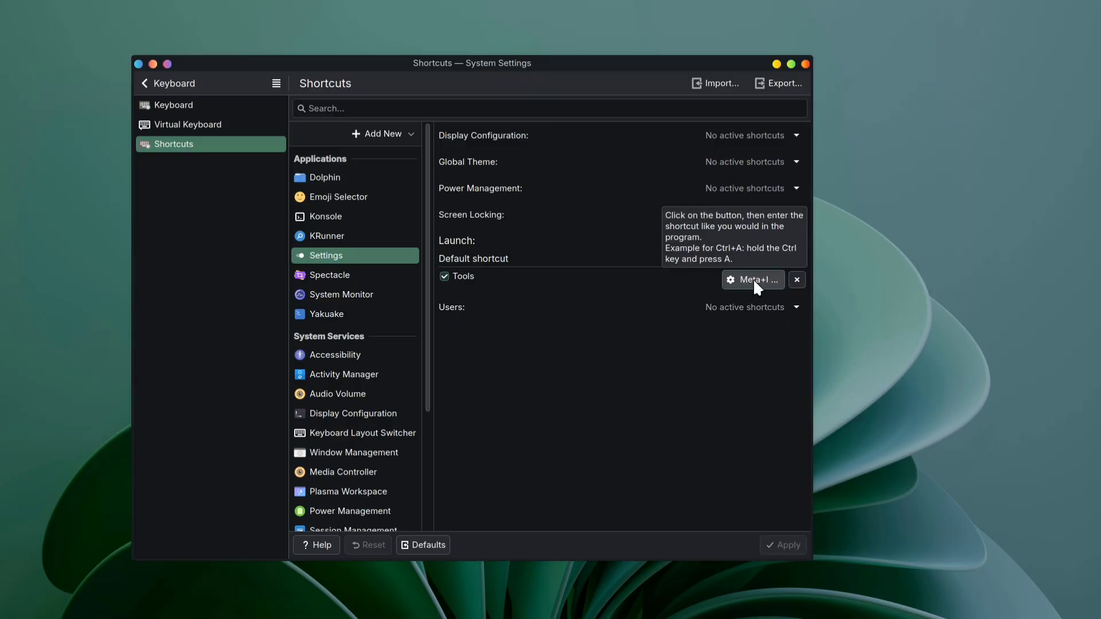
pyautogui.press('super+i')
pyautogui.click(786, 548)
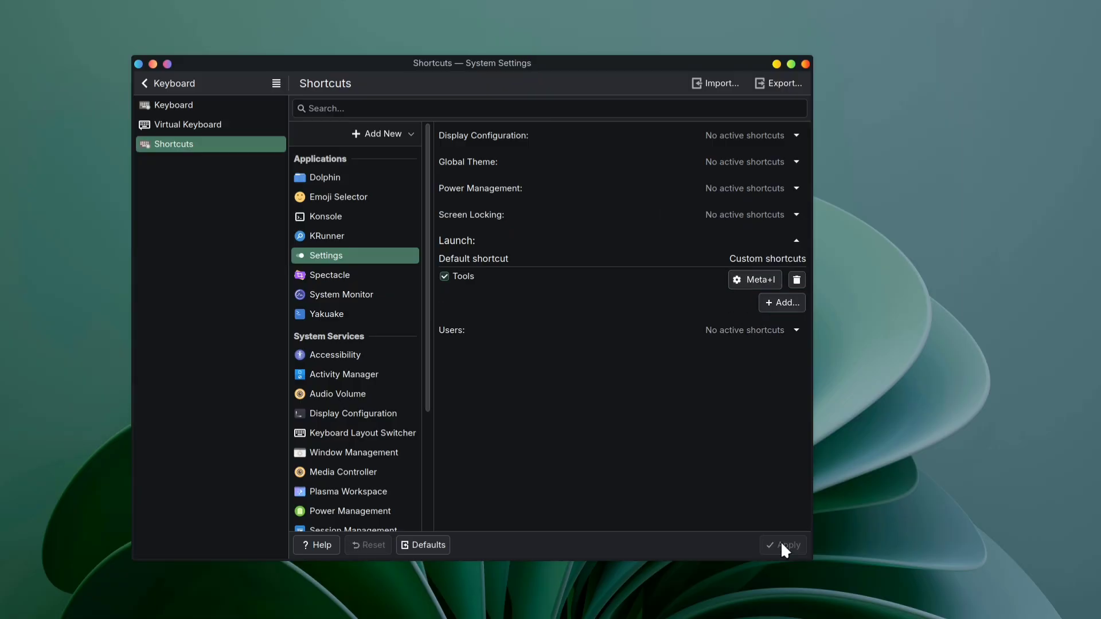
# - Expand the Screen Locking entry, then toggle Meta+D until only the bare desktop shows
pyautogui.click(745, 220)
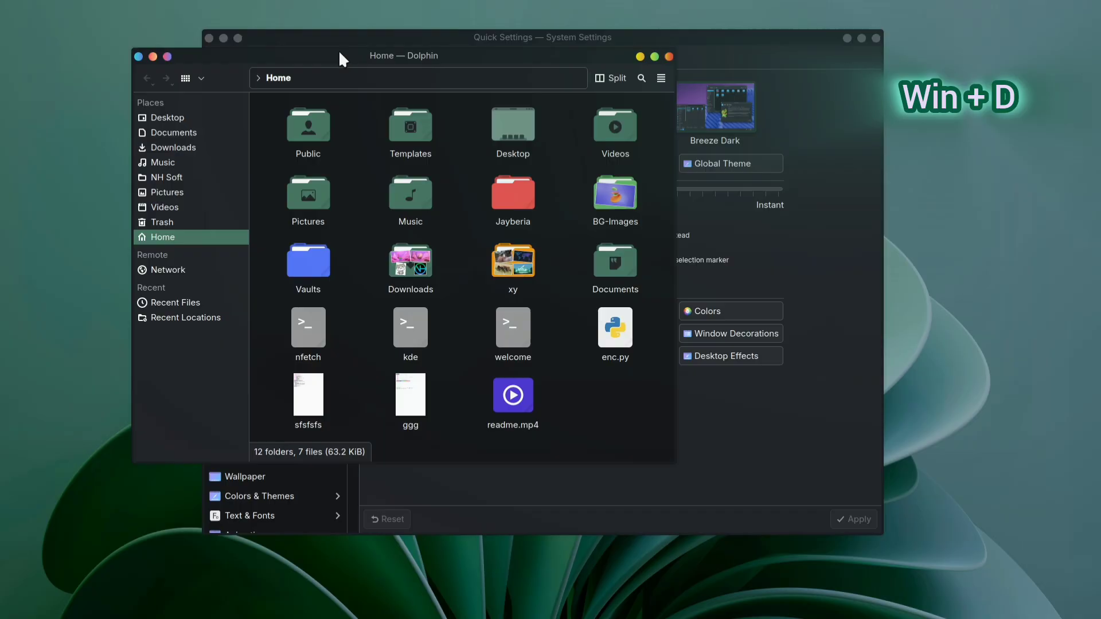
pyautogui.press('super+d')
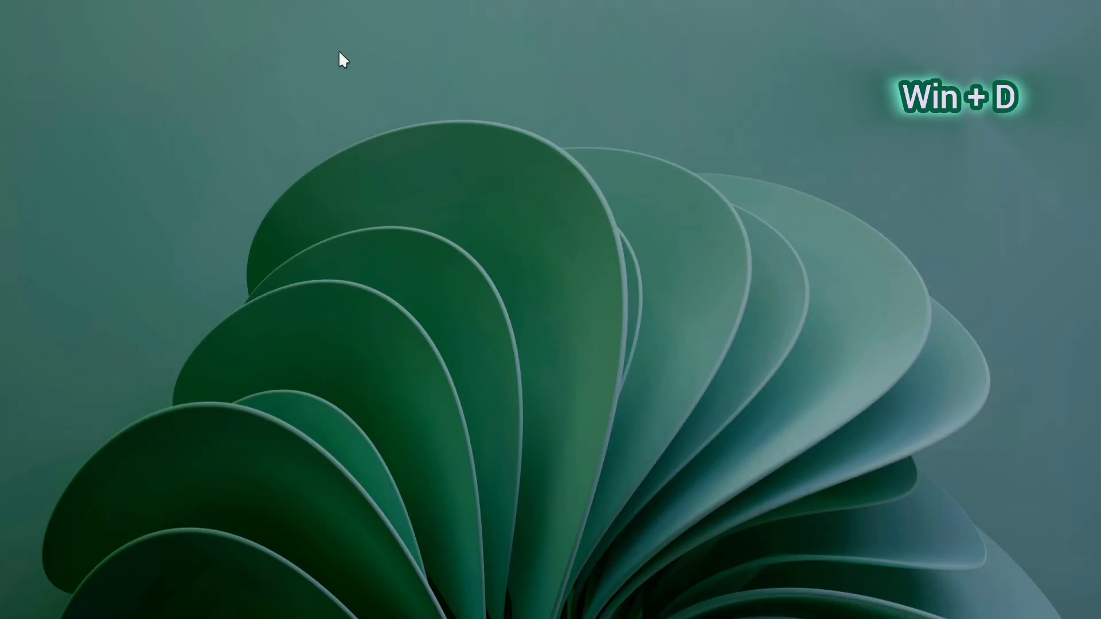
pyautogui.press('super+d')
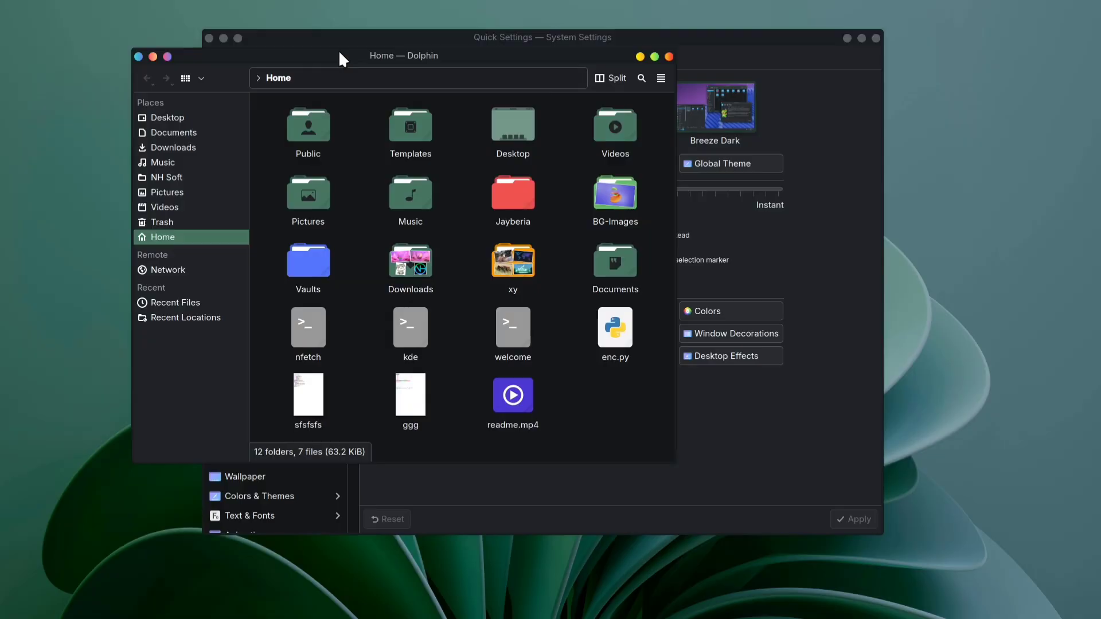
pyautogui.press('super+d')
pyautogui.press('super+d')
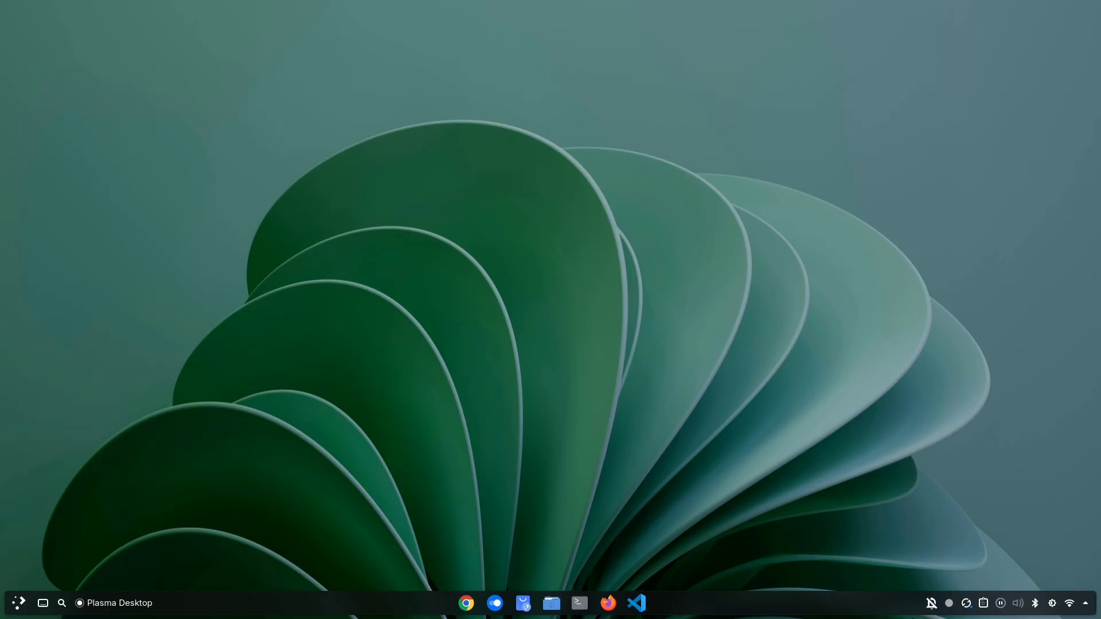
pyautogui.press('super+F6')
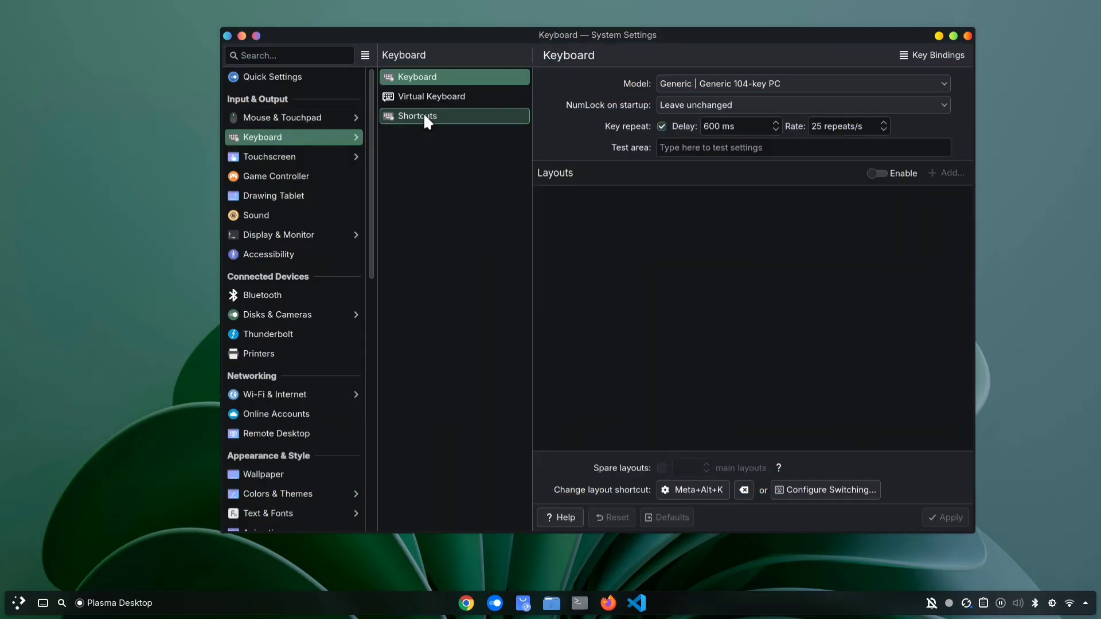
pyautogui.click(424, 116)
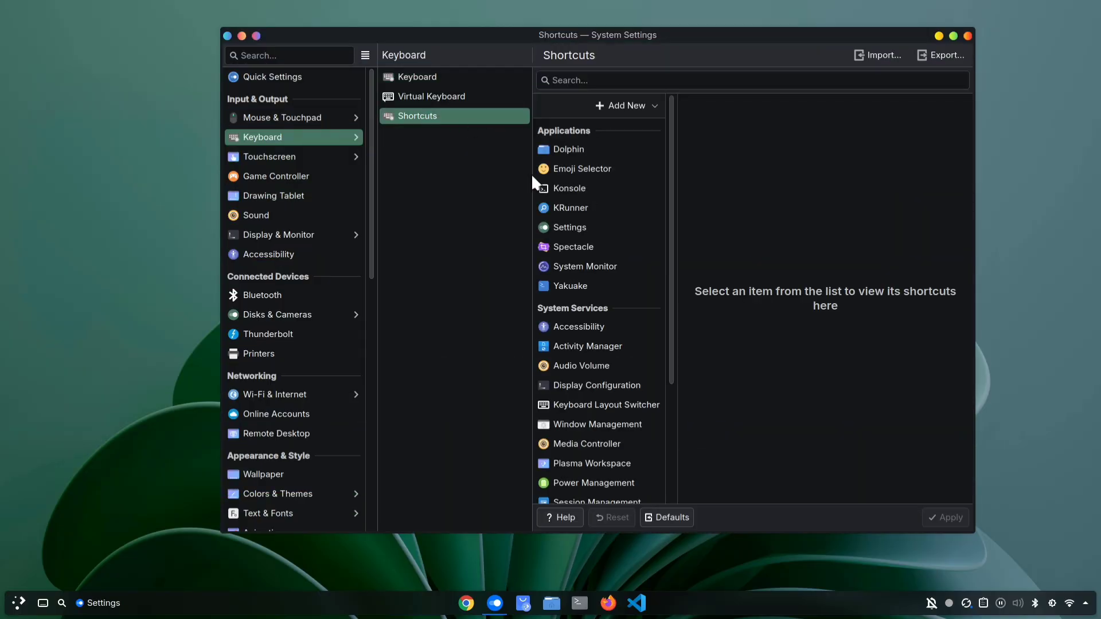
pyautogui.click(604, 425)
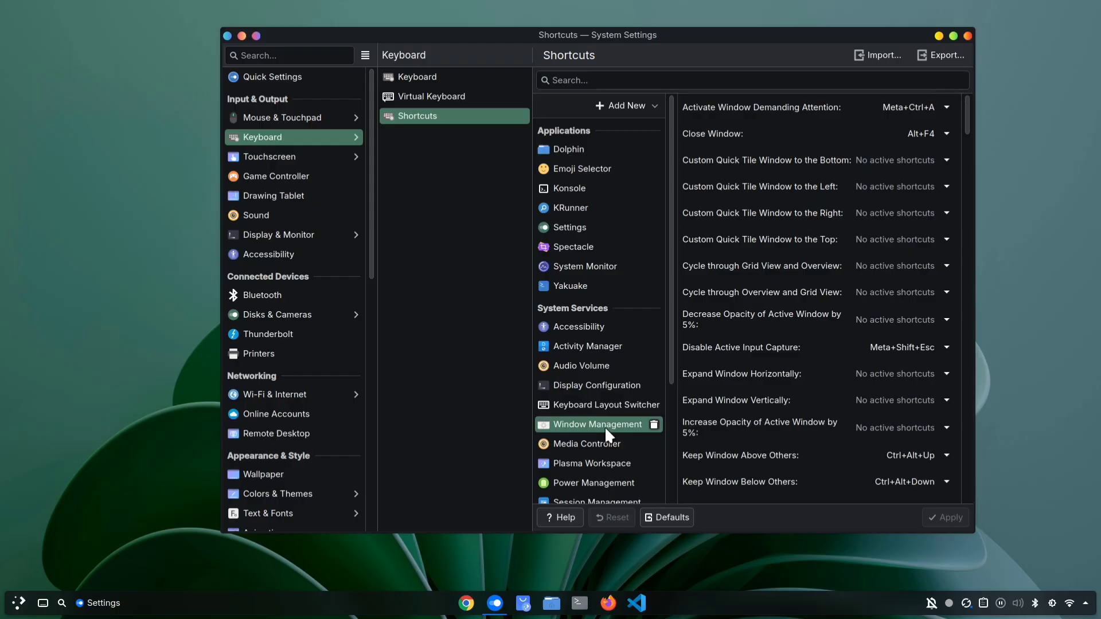
pyautogui.moveTo(564, 37); pyautogui.dragTo(405, 26)
pyautogui.scroll(-9, 621, 272)
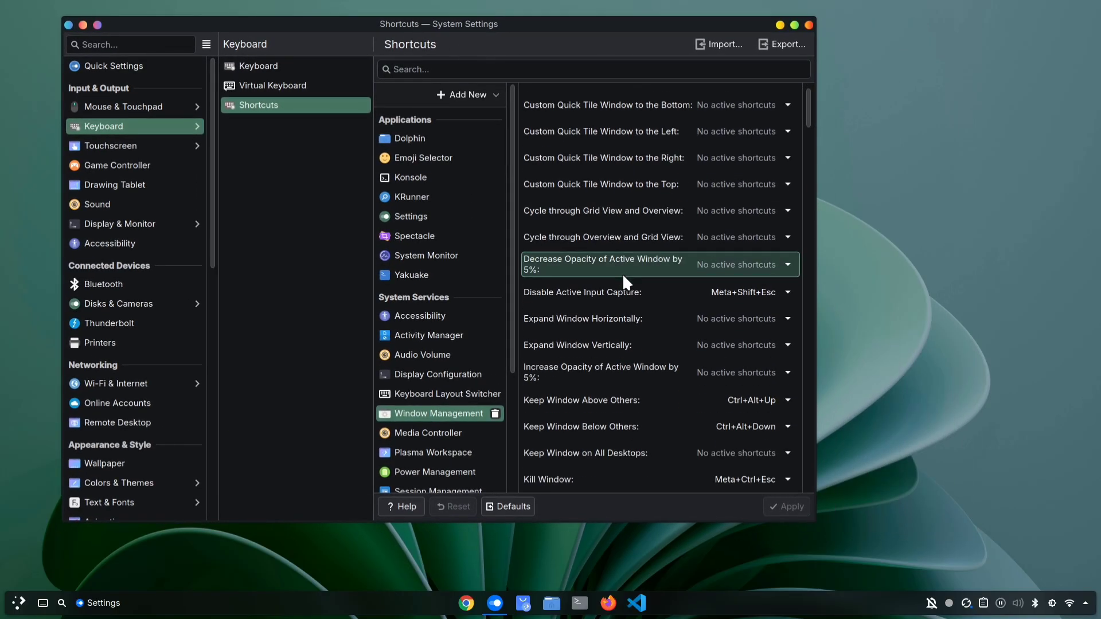
pyautogui.scroll(-1, 622, 273)
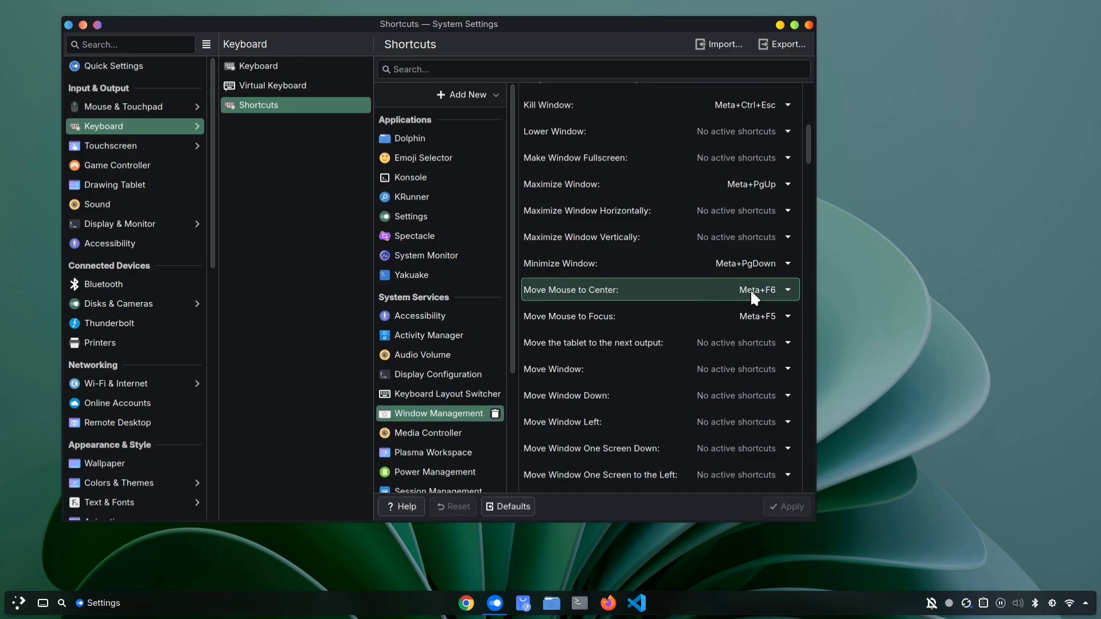
pyautogui.click(788, 289)
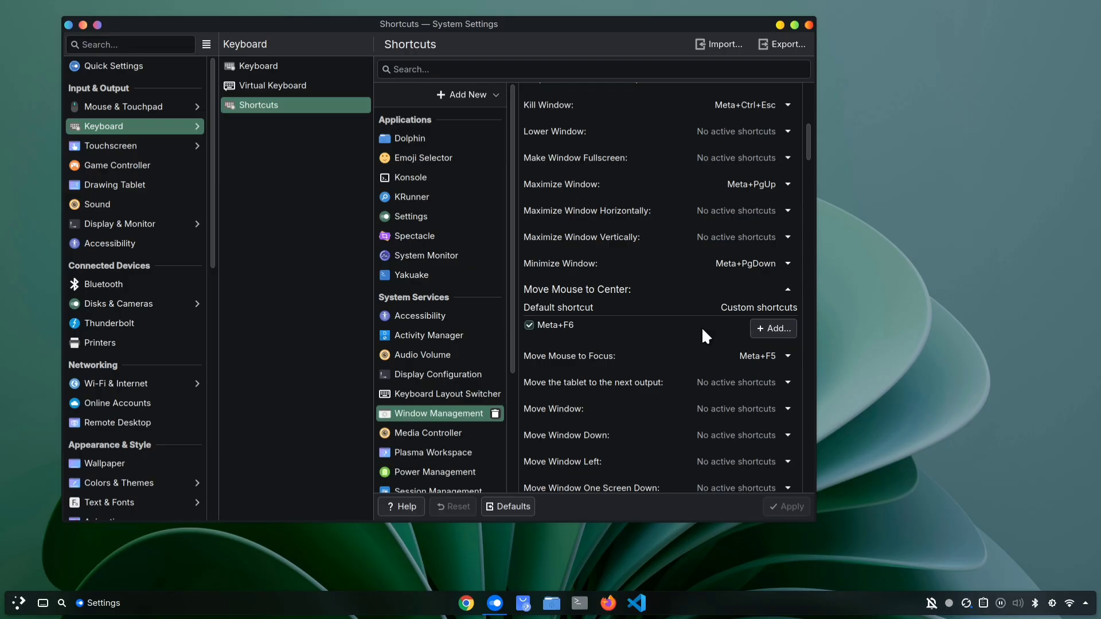
pyautogui.click(775, 328)
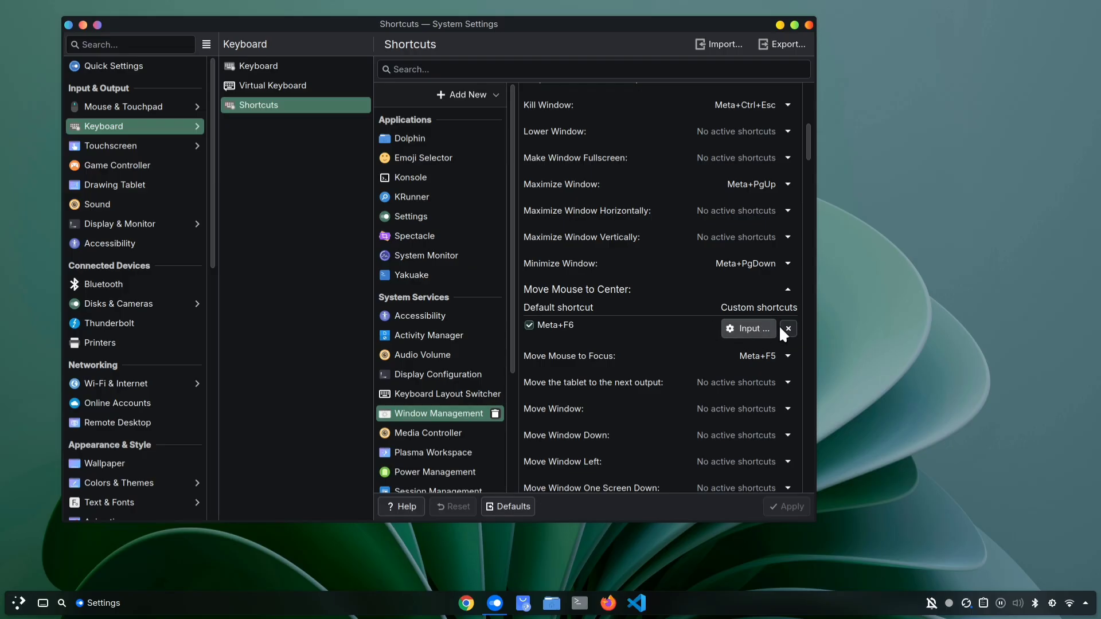
pyautogui.press('meta+d')
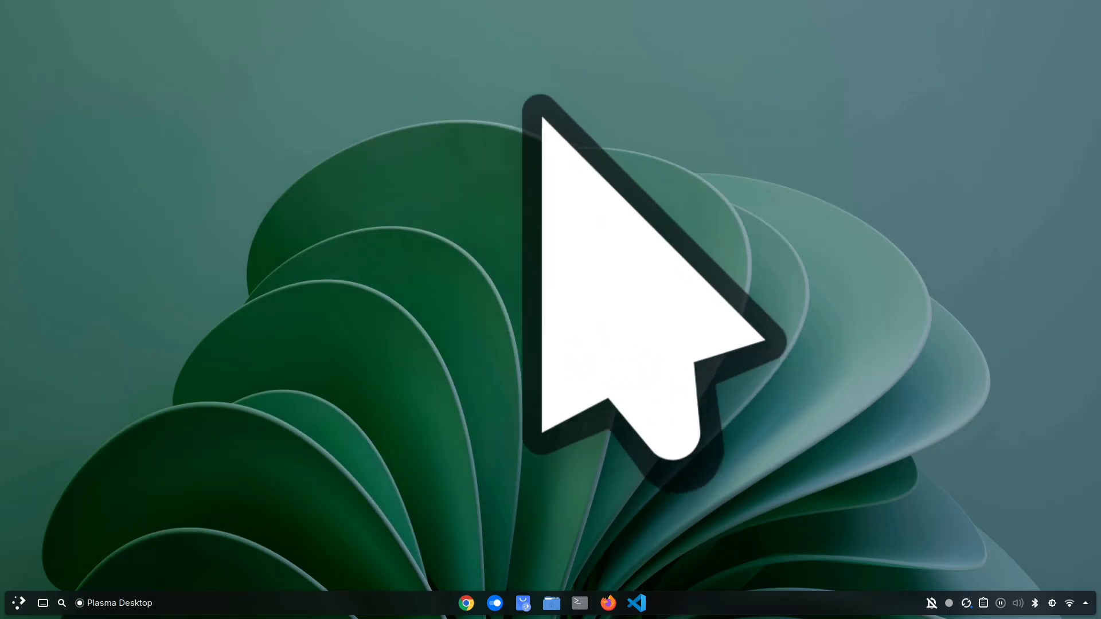
# - Bring System Settings back and show the Accessibility Shake Cursor page
pyautogui.press('super+d')
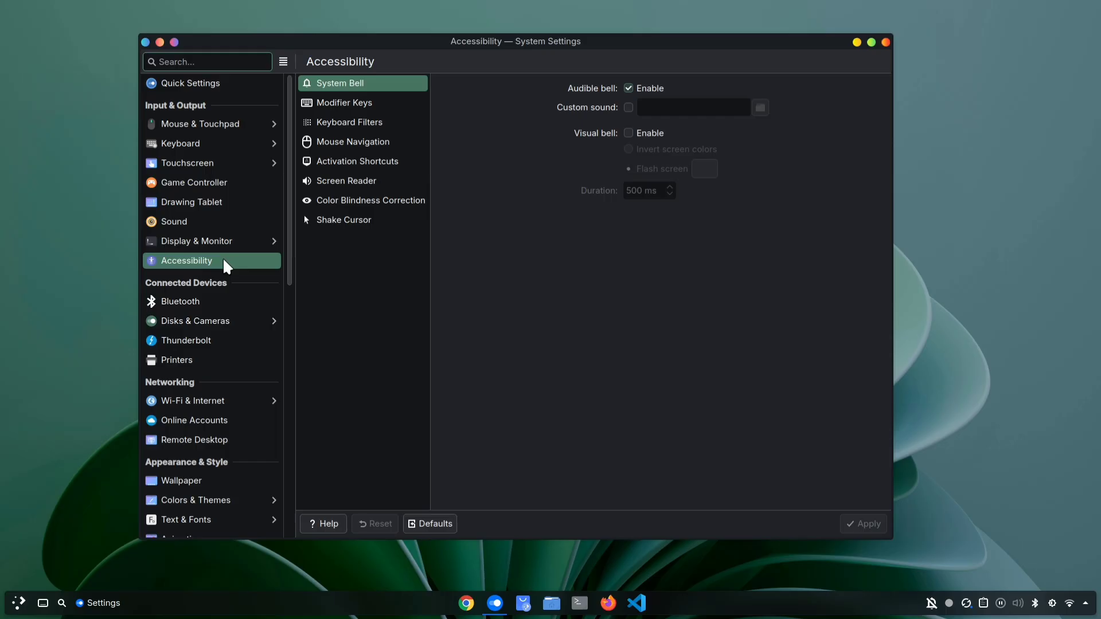
pyautogui.click(347, 225)
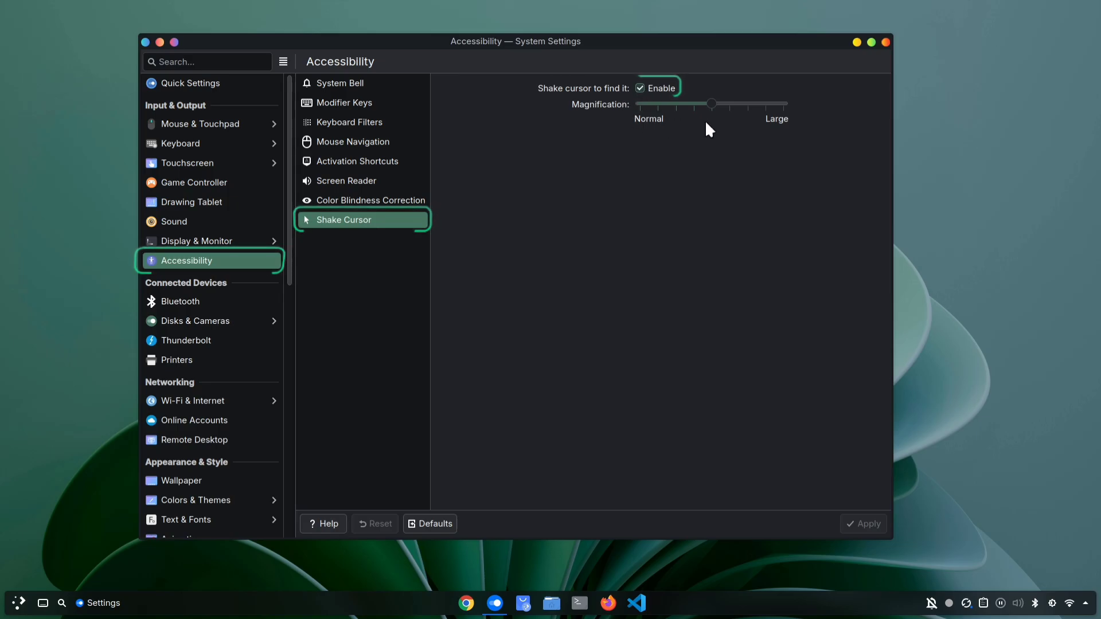
# - Open Konsole on an empty virtual desktop, then switch desktops left, right and down
pyautogui.press('super+ctrl+Right')
pyautogui.hotkey('ctrl', 'alt', 't')
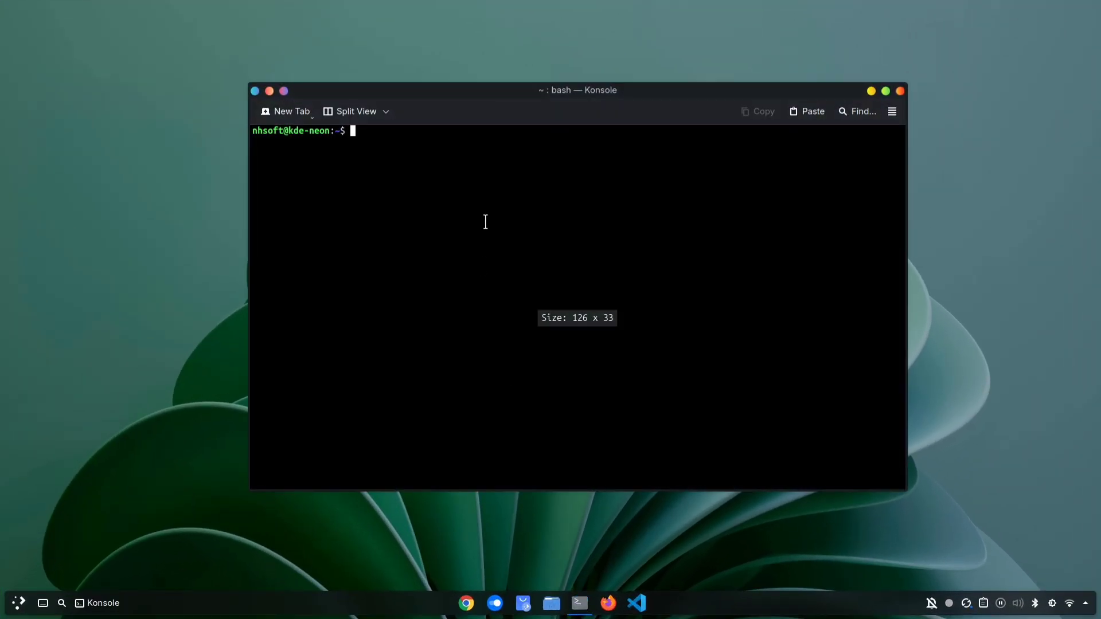
pyautogui.moveTo(425, 94); pyautogui.dragTo(394, 82)
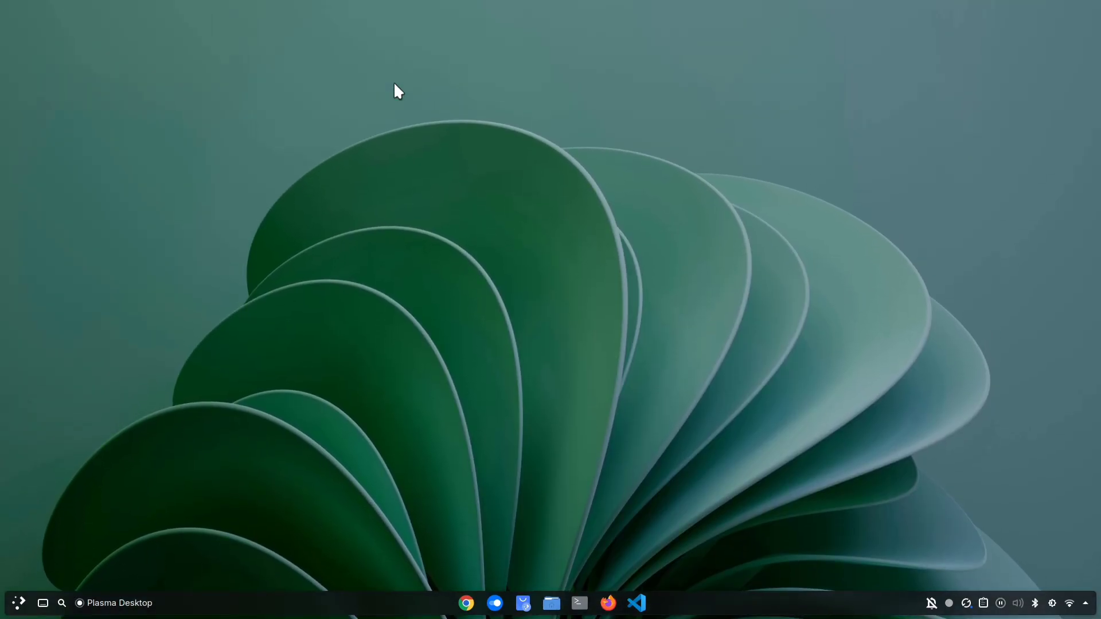
pyautogui.press('super+ctrl+Left')
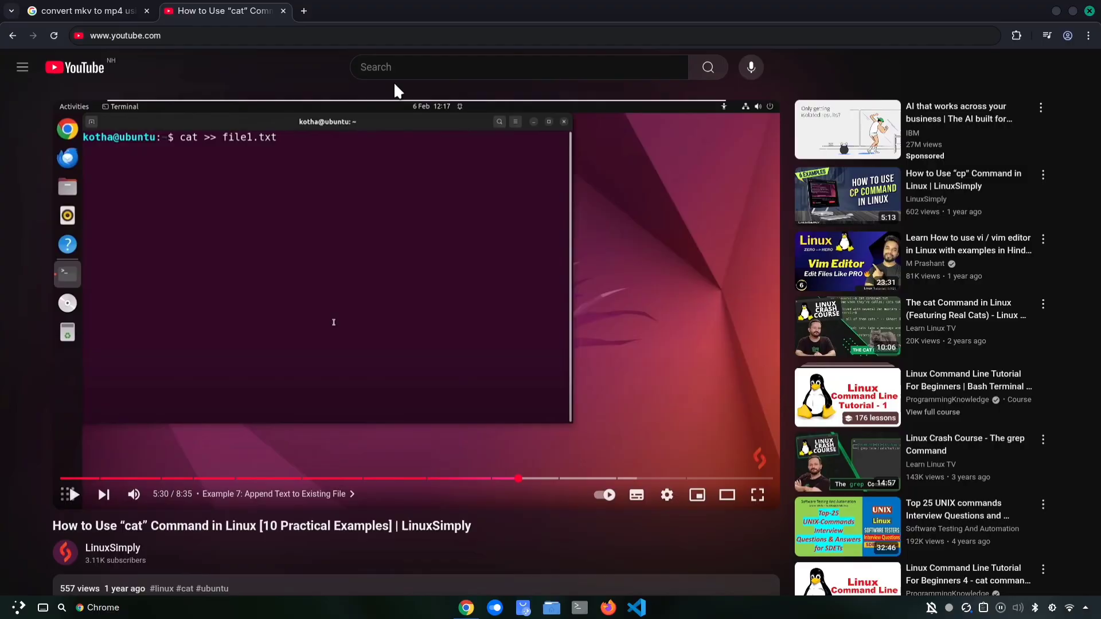
pyautogui.press('super+ctrl+Right')
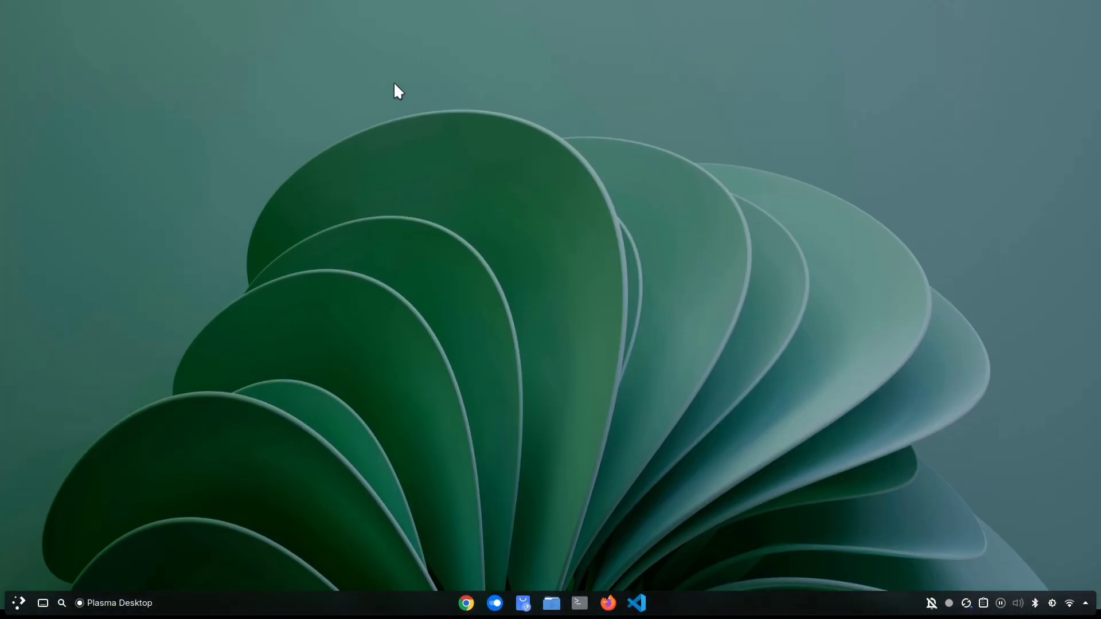
pyautogui.press('super+ctrl+Down')
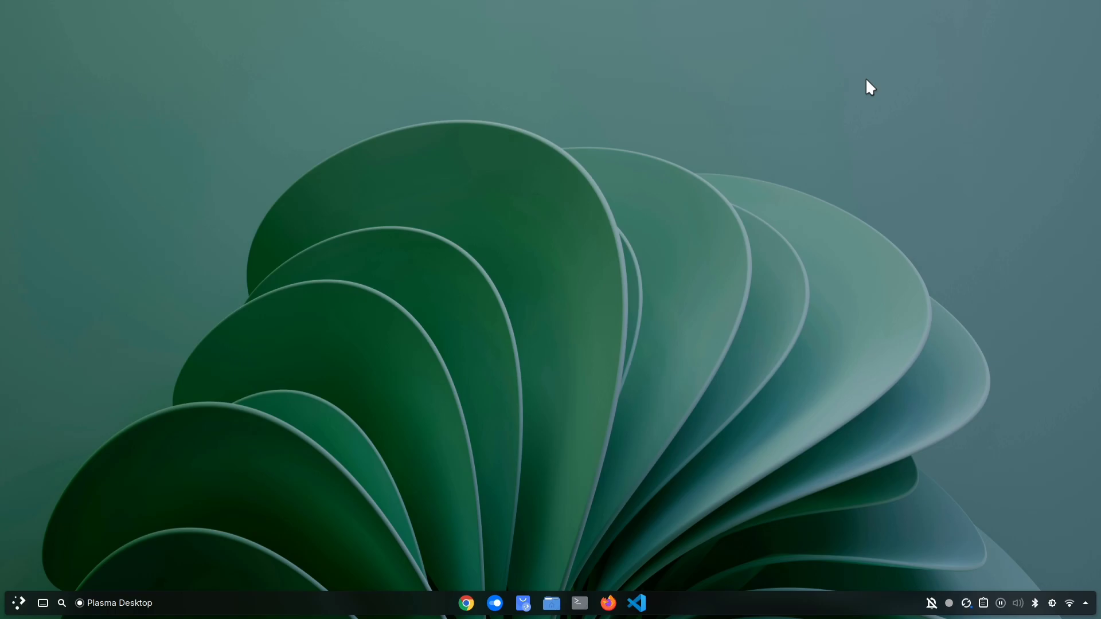
# - Open the launcher and zoom in twice on the Discover icon with Meta+=
pyautogui.press('super')
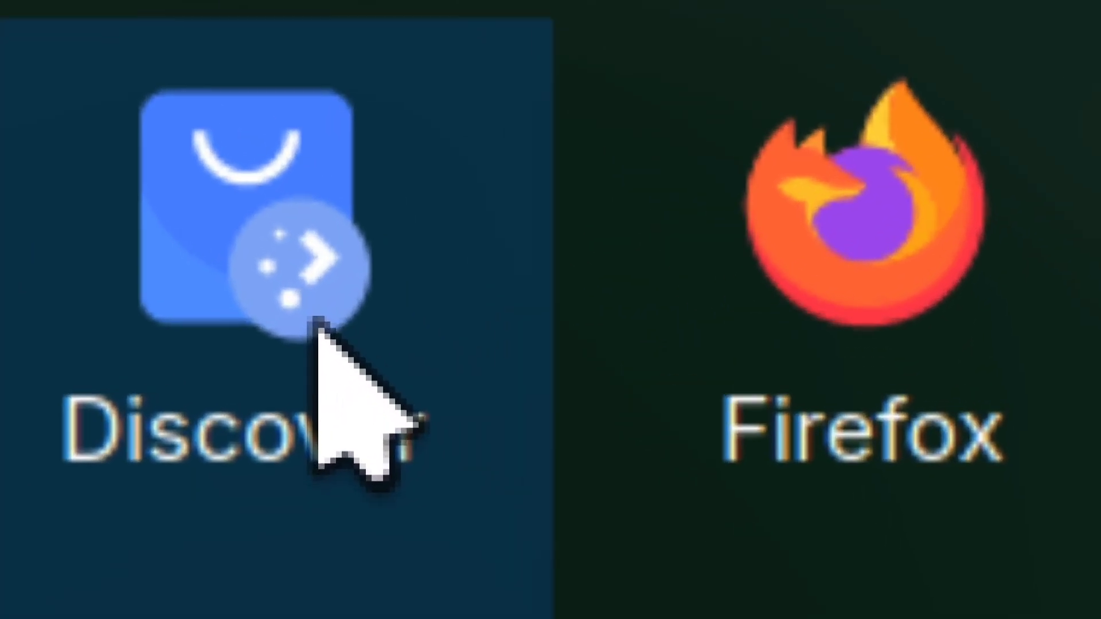
pyautogui.press('super+equal')
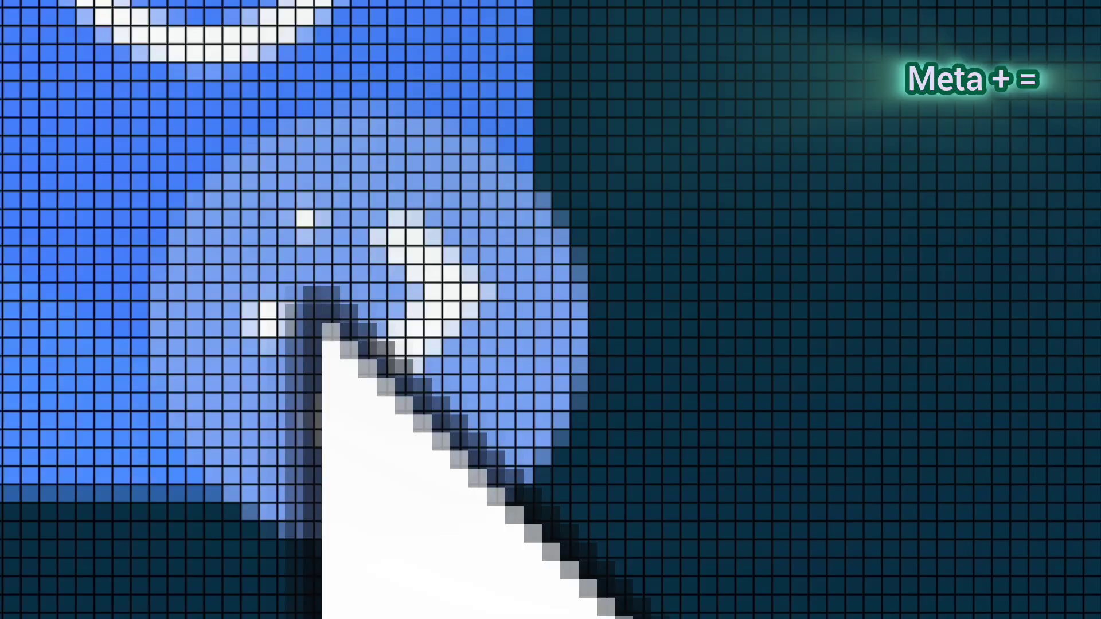
pyautogui.press('super+equal')
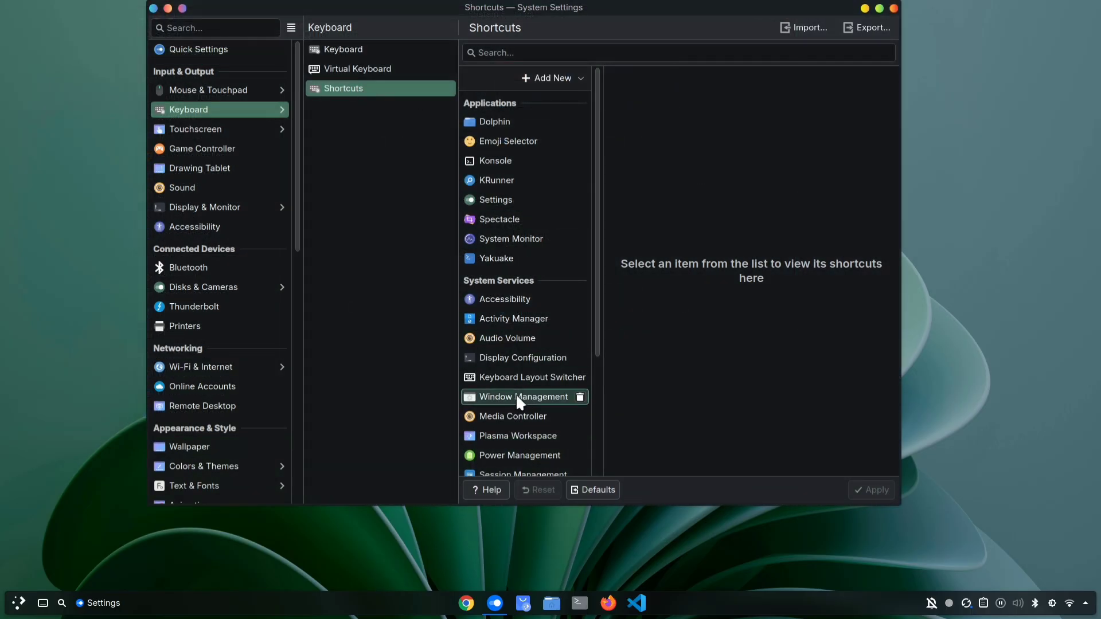
# - Show the Window Management shortcut list and shift the settings window left and down
pyautogui.click(537, 397)
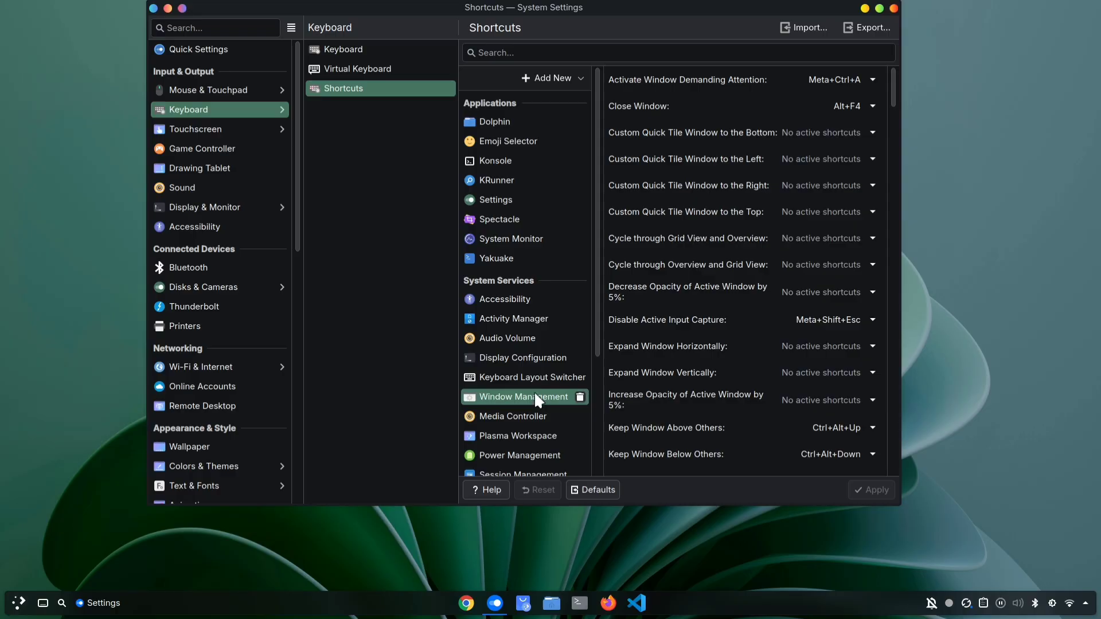
pyautogui.moveTo(520, 6); pyautogui.dragTo(425, 32)
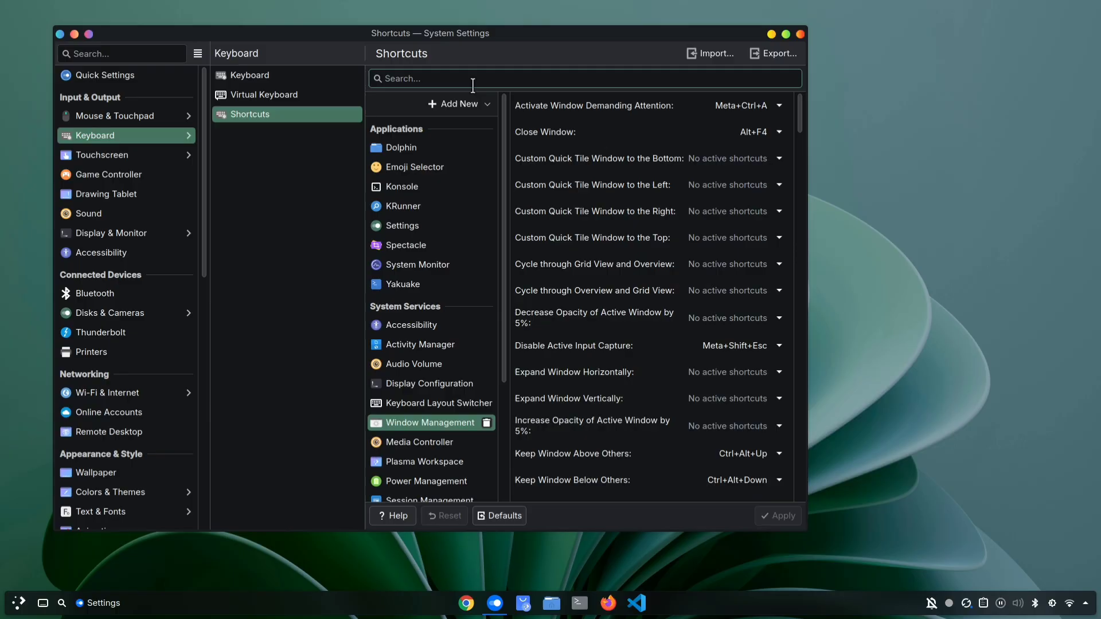
# - Filter shortcuts by 'opa' and bind Decrease Opacity of Active Window to Meta+Shift+Down
pyautogui.write('opac')
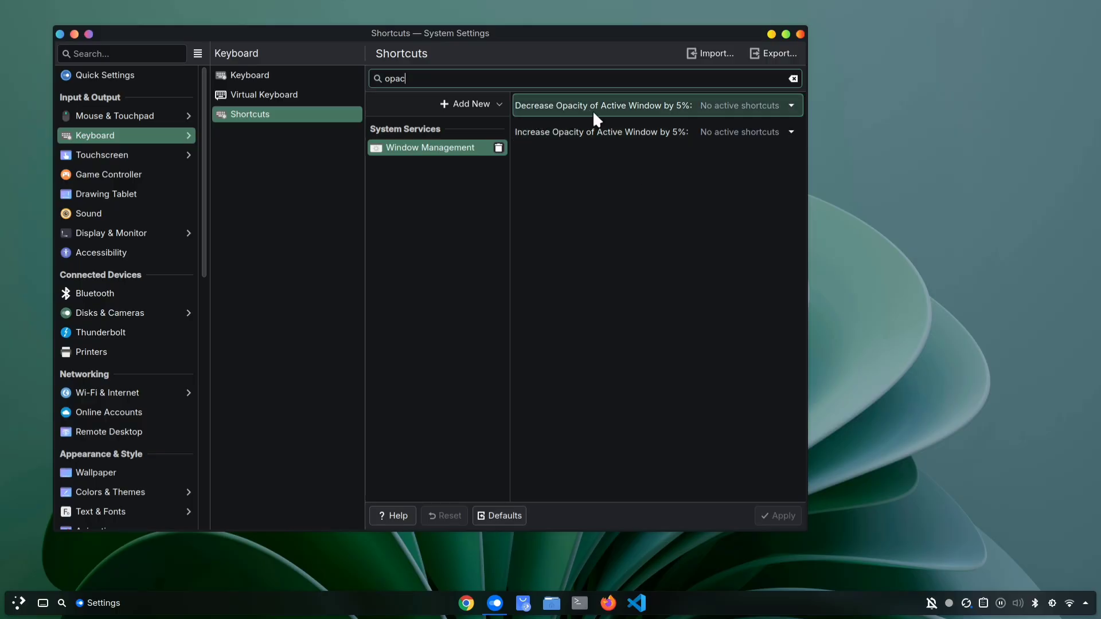
pyautogui.click(769, 104)
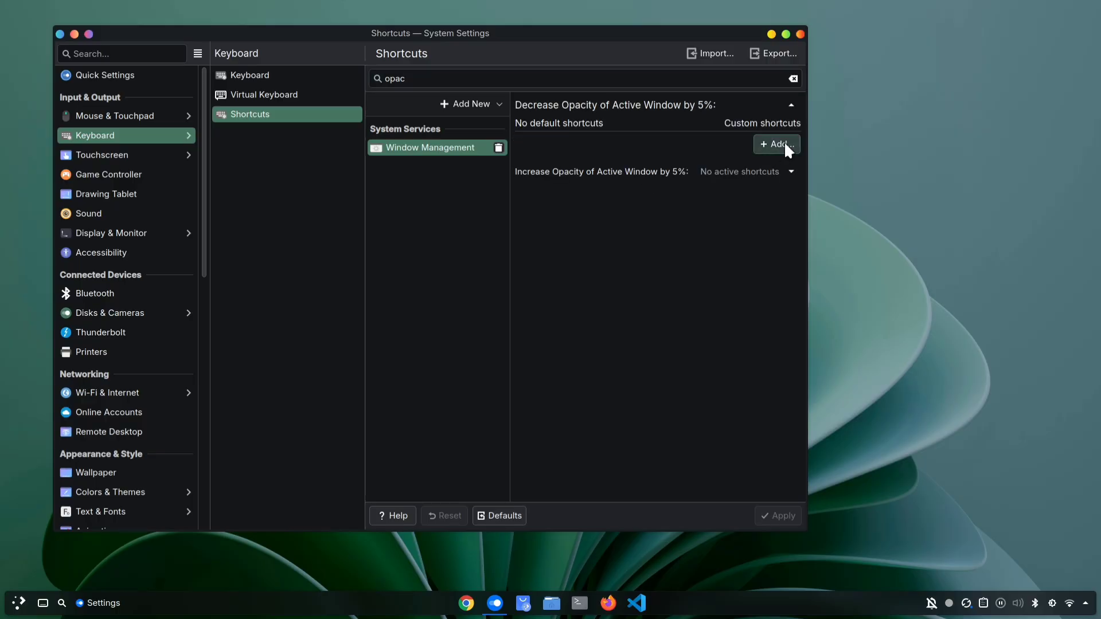
pyautogui.press('super+shift+Down')
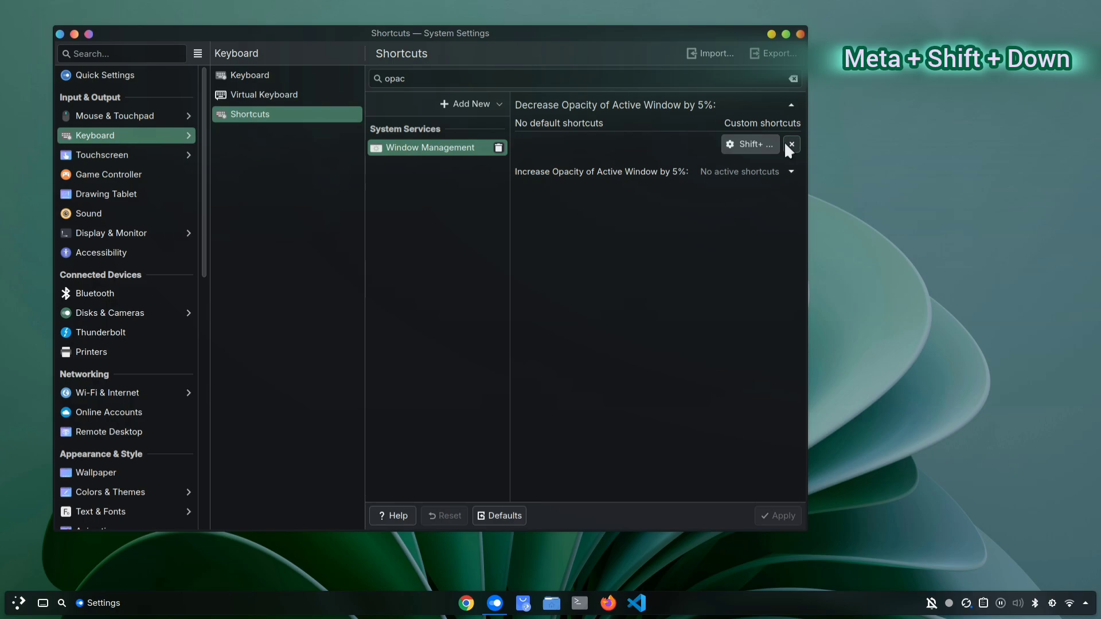
pyautogui.click(776, 194)
# - Bind Increase Opacity to Meta+Shift+Up, apply, and move the window right
pyautogui.click(764, 170)
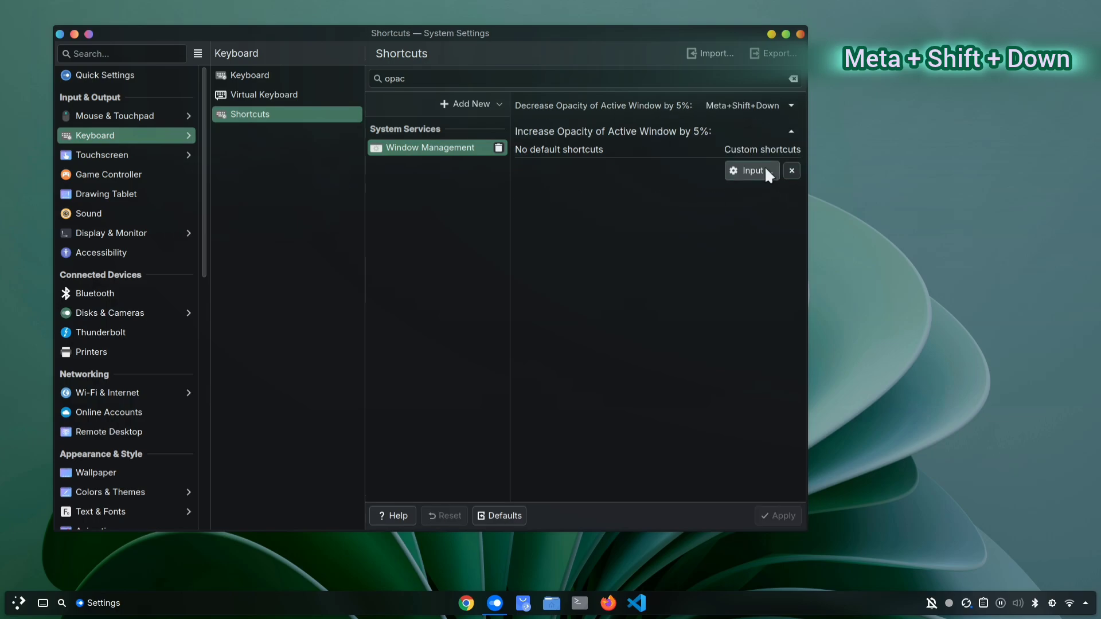
pyautogui.press('super+shift+Up')
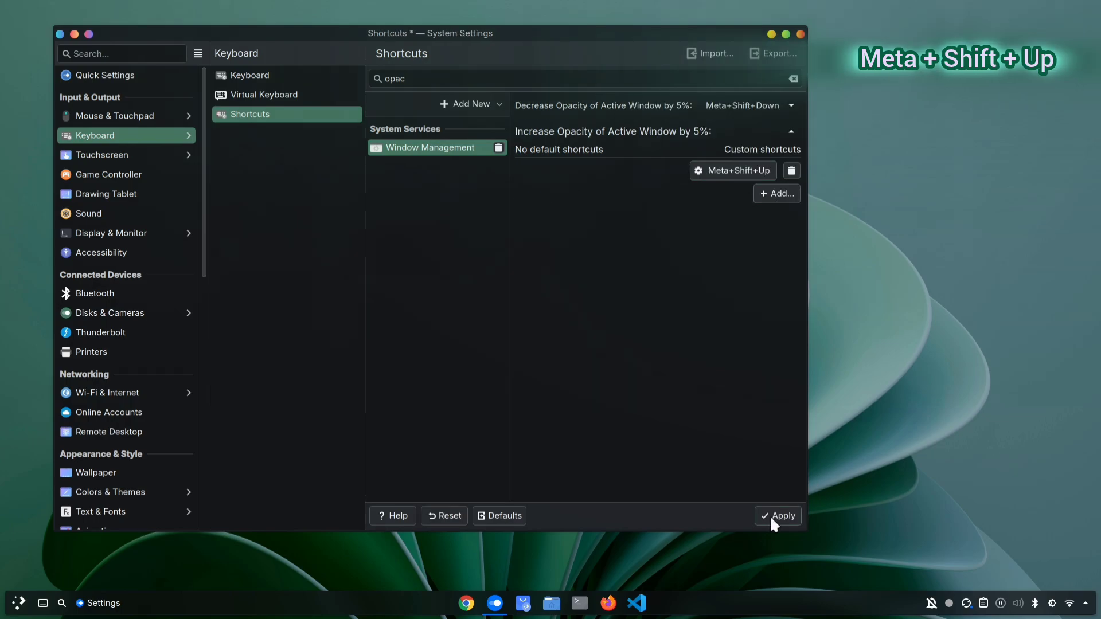
pyautogui.click(774, 518)
pyautogui.moveTo(518, 29); pyautogui.dragTo(656, 32)
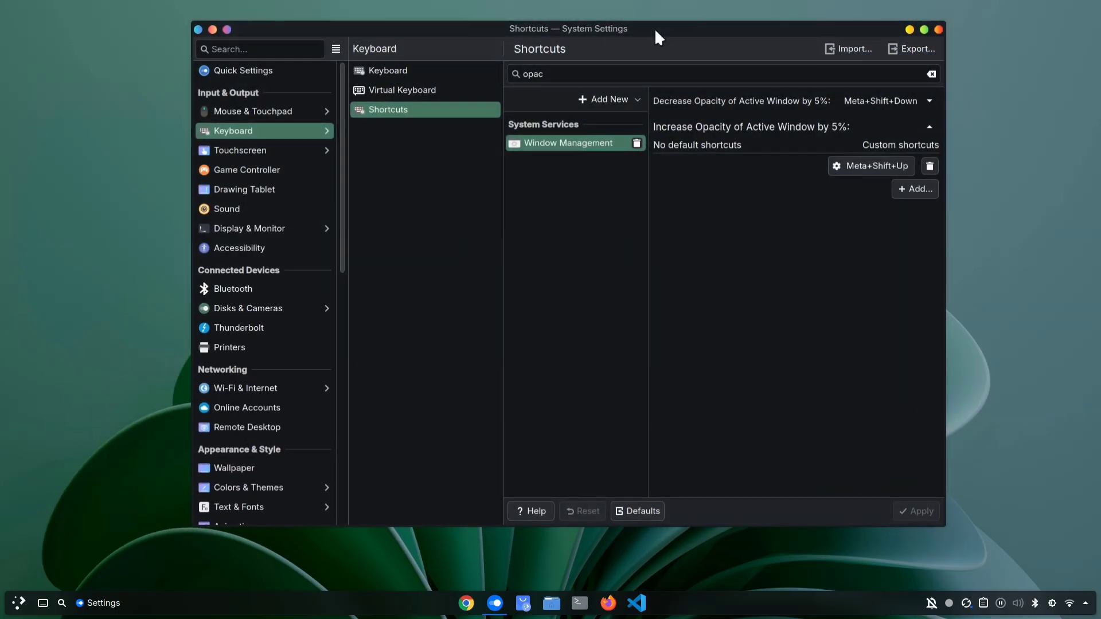
# - Make the active window more transparent with Meta+Shift+Down, then peek at the desktop and return
pyautogui.press('super+shift+Down')
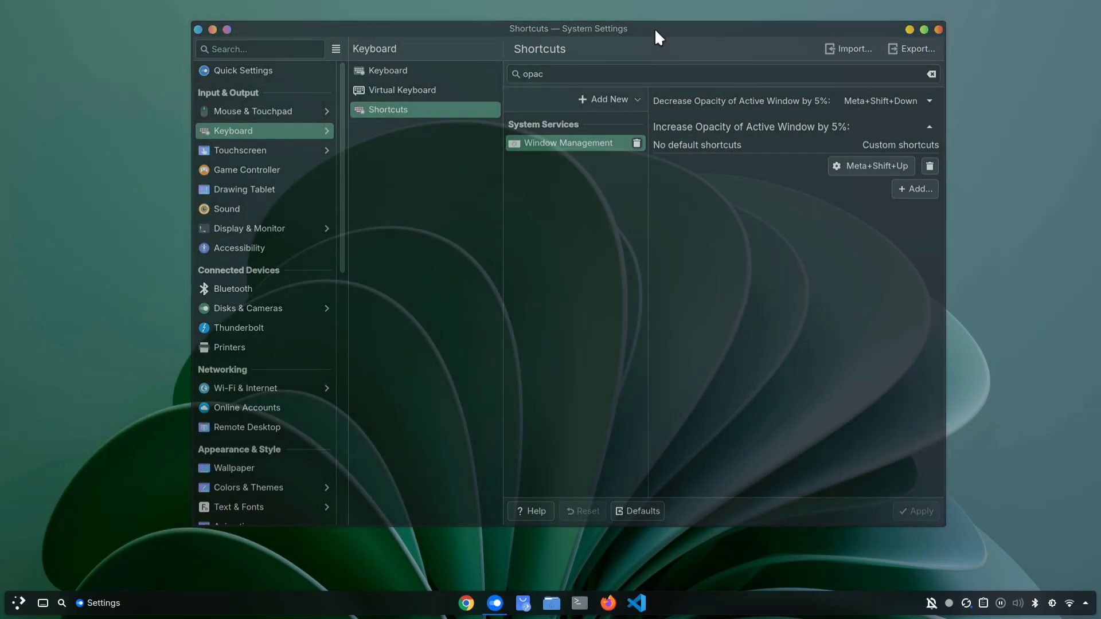
pyautogui.scroll(-6, 283, 322)
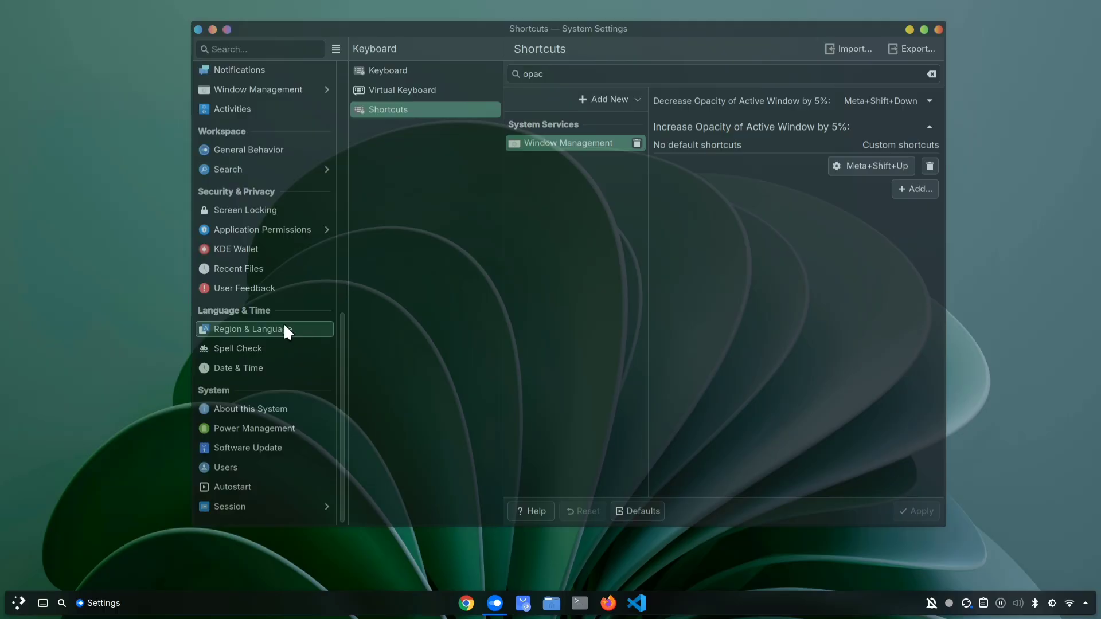
pyautogui.scroll(6, 283, 323)
pyautogui.scroll(-10, 284, 322)
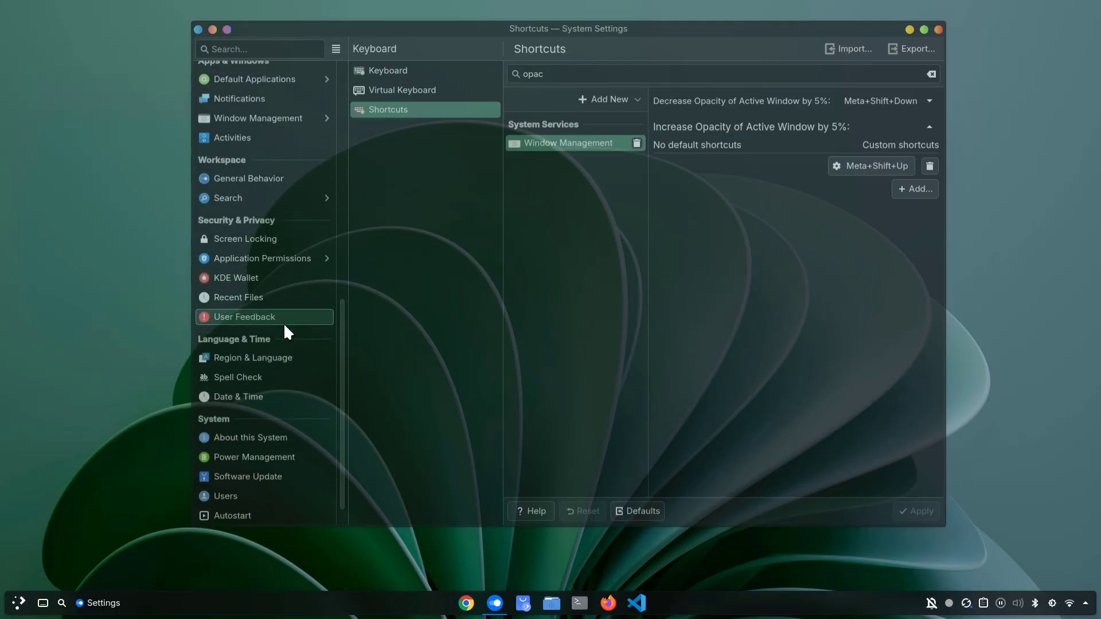
pyautogui.scroll(10, 284, 326)
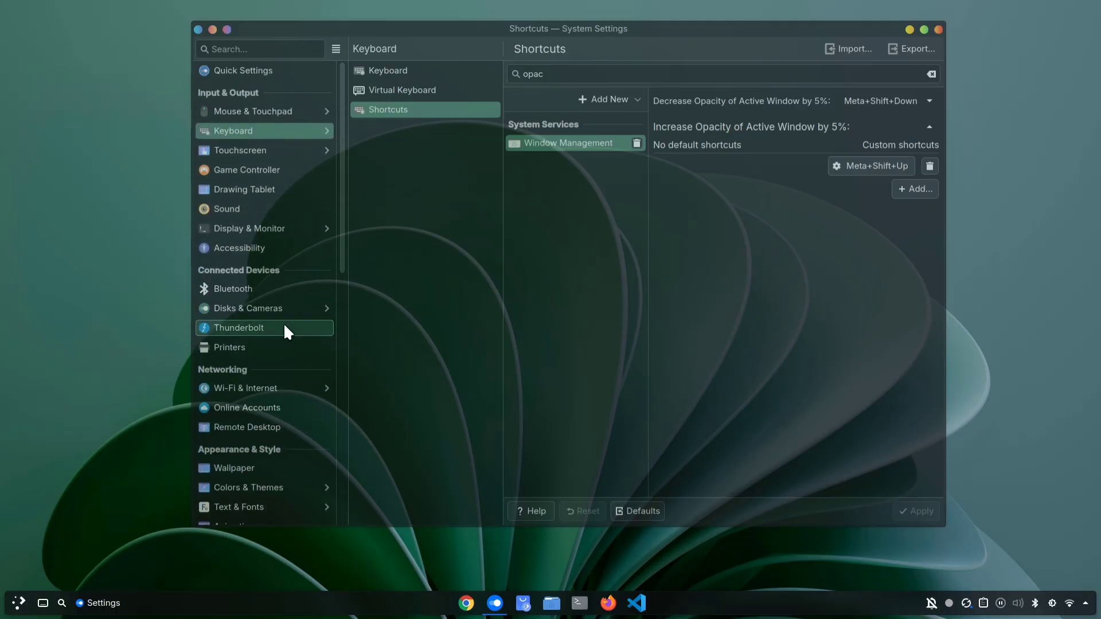
pyautogui.hotkey('ctrl', 'q')
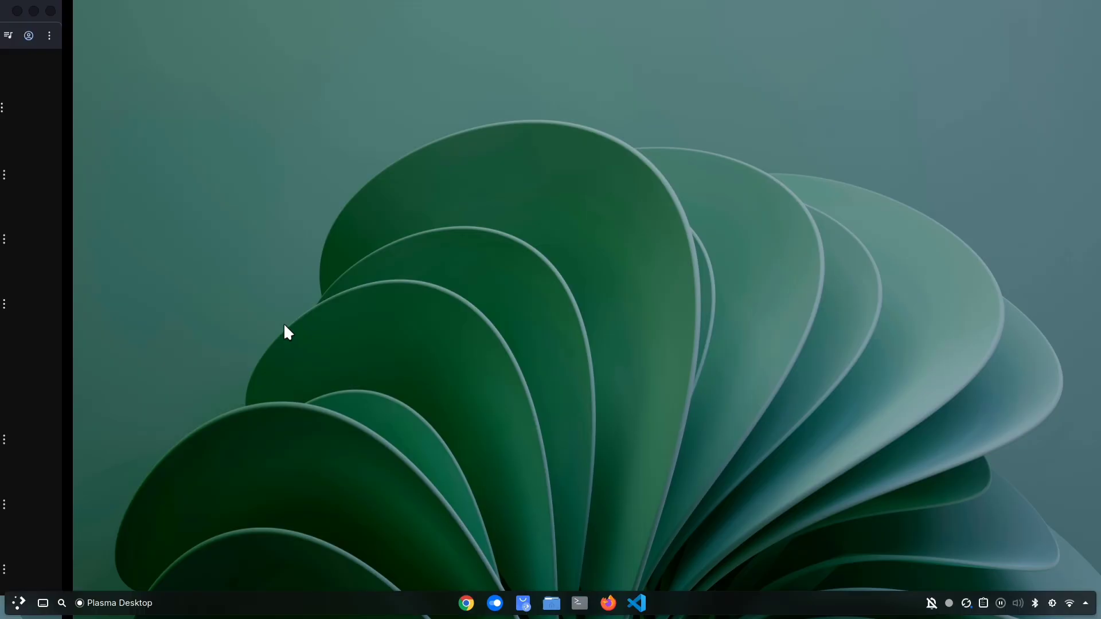
pyautogui.press('super+d')
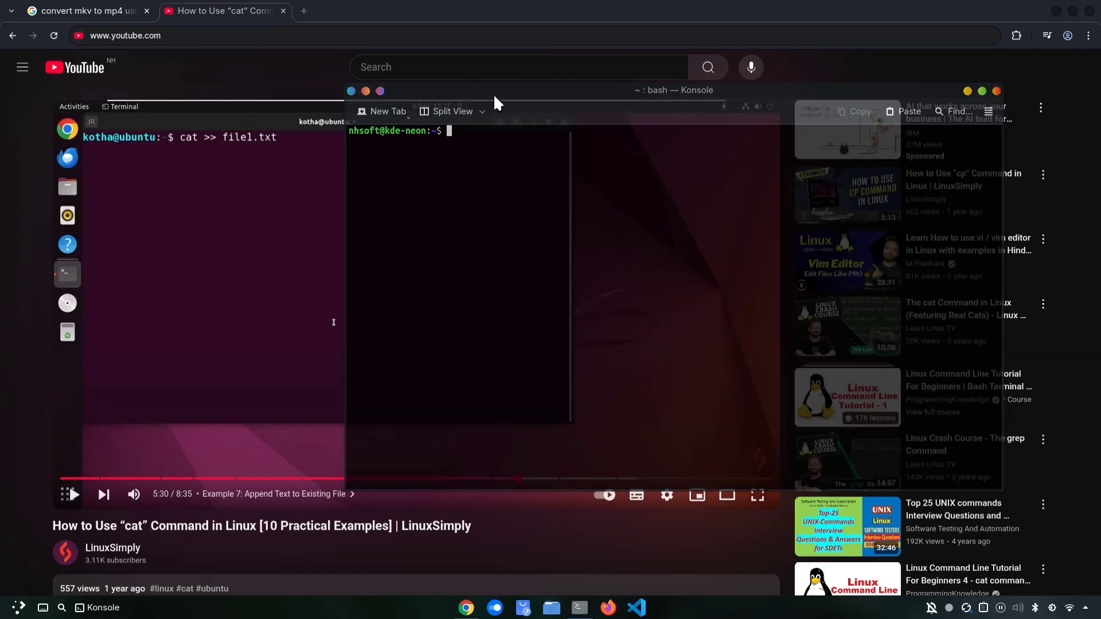
# - Place Konsole over the video, append 'wewewe dsdj sj du ewe' to example.txt, close xeyes
pyautogui.moveTo(494, 96); pyautogui.dragTo(226, 86)
pyautogui.write('cat ')
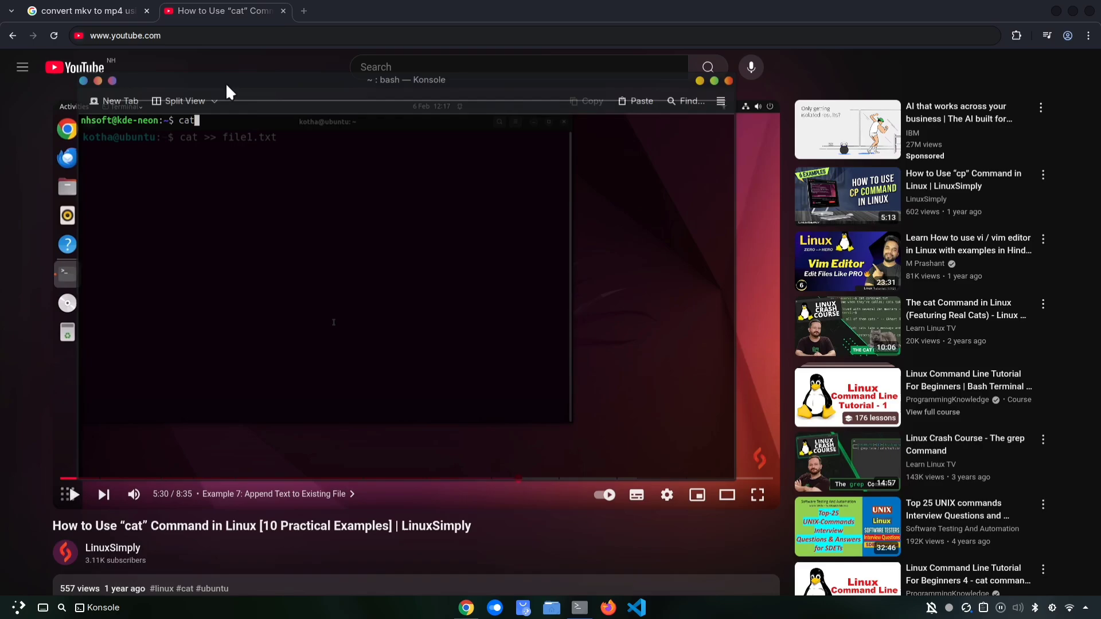
pyautogui.write('>> example.txt')
pyautogui.press('Return')
pyautogui.write('wewewe  dsdj sj du ewe')
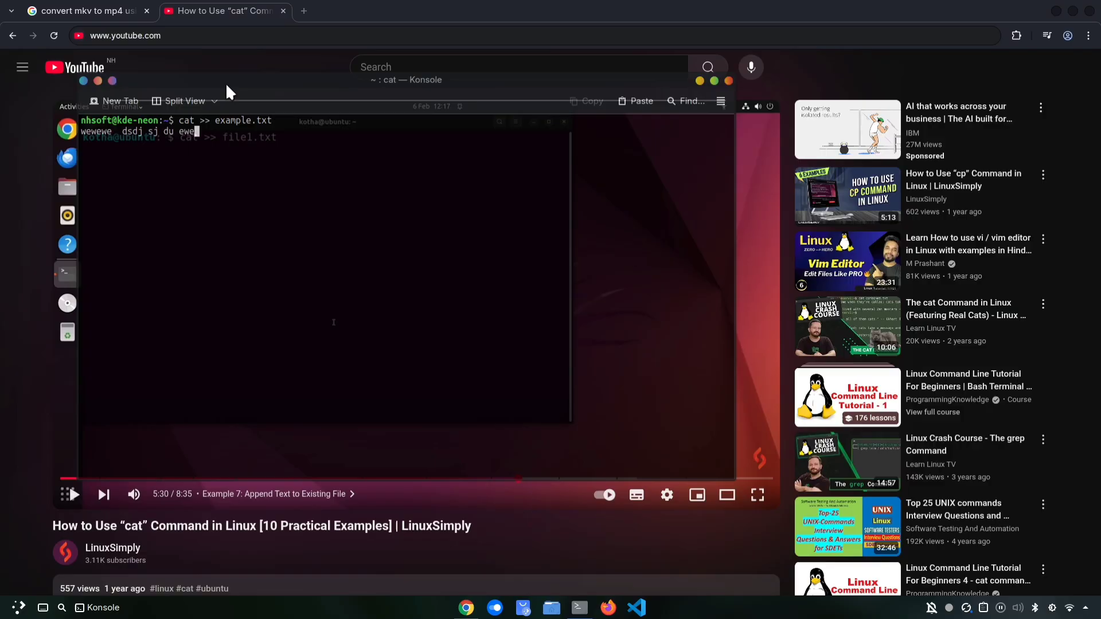
pyautogui.hotkey('ctrl', 'alt', 'r')
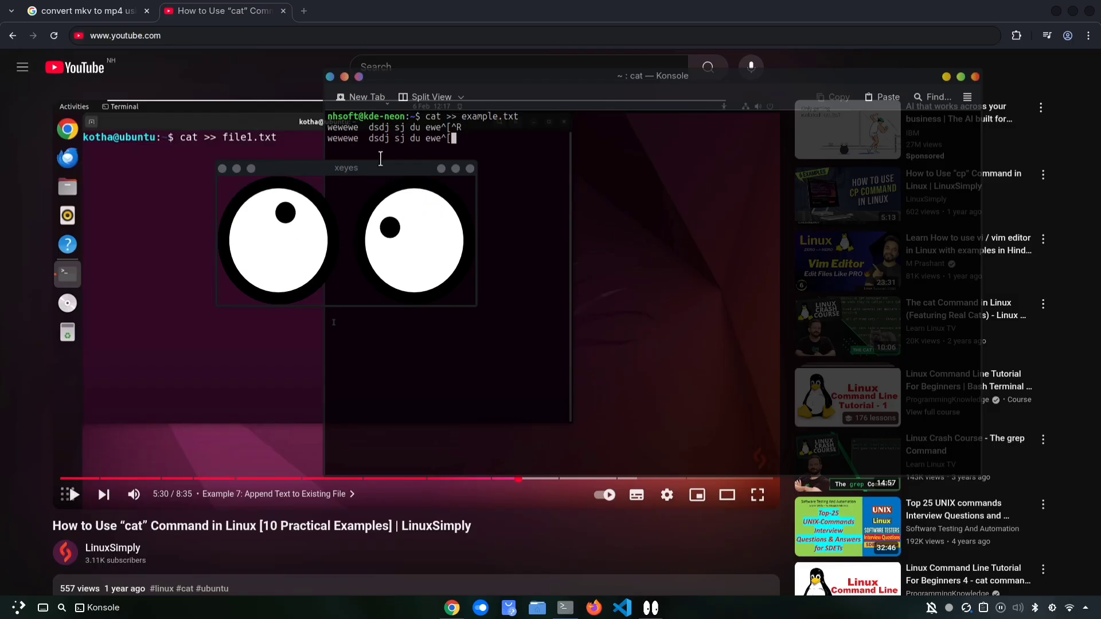
pyautogui.click(470, 169)
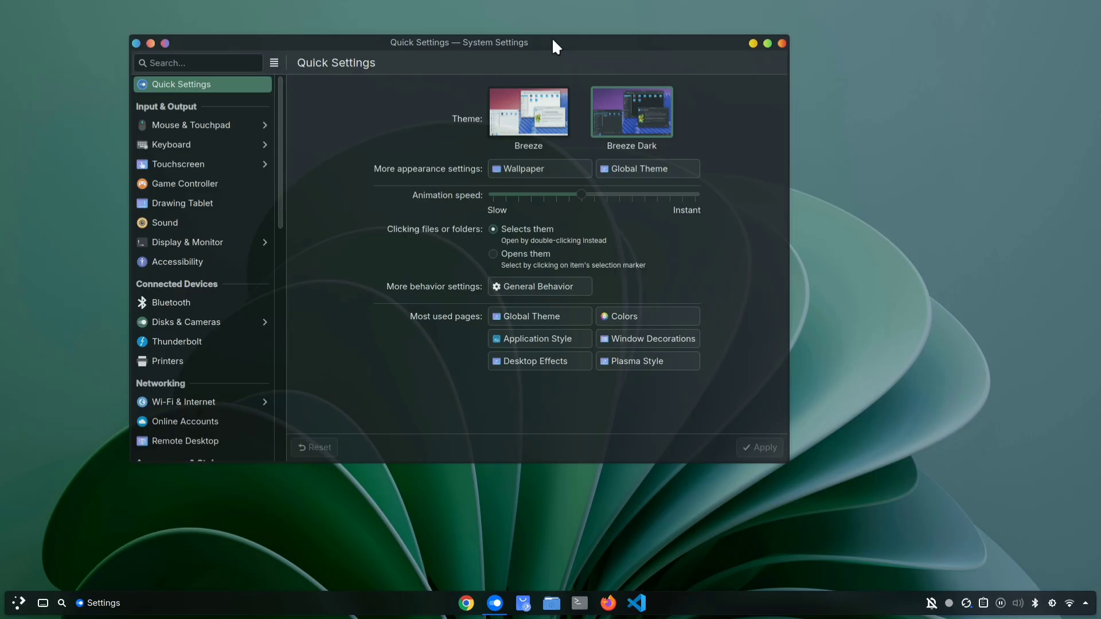
# - Meta-drag the System Settings window around the desktop, finishing toward the lower left
pyautogui.moveTo(552, 41); pyautogui.dragTo(557, 14)
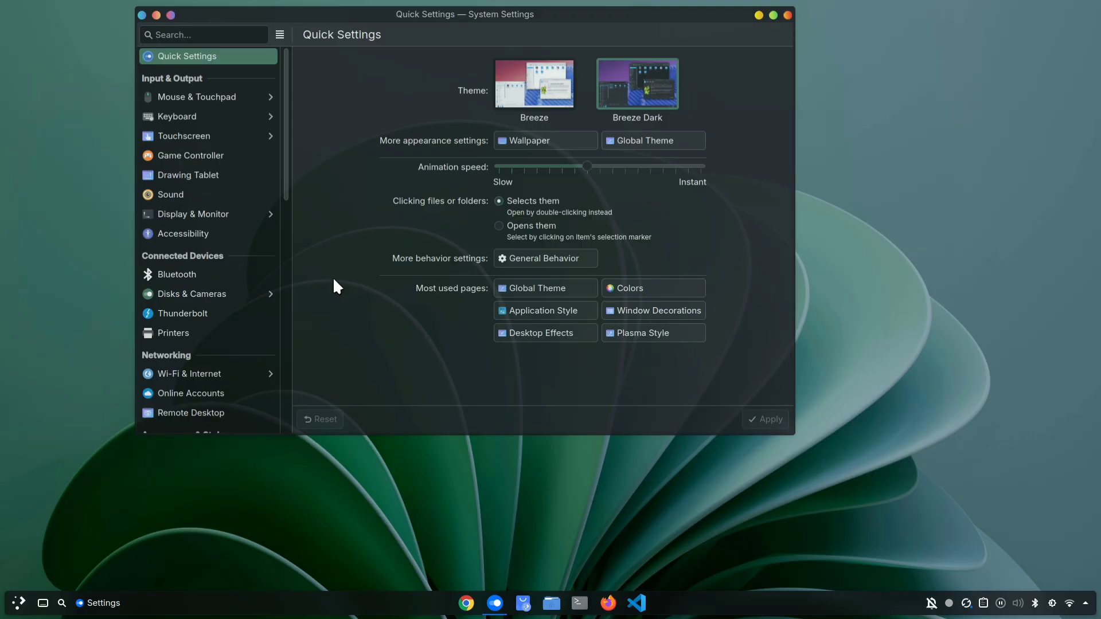
pyautogui.moveTo(332, 276); pyautogui.dragTo(287, 297)
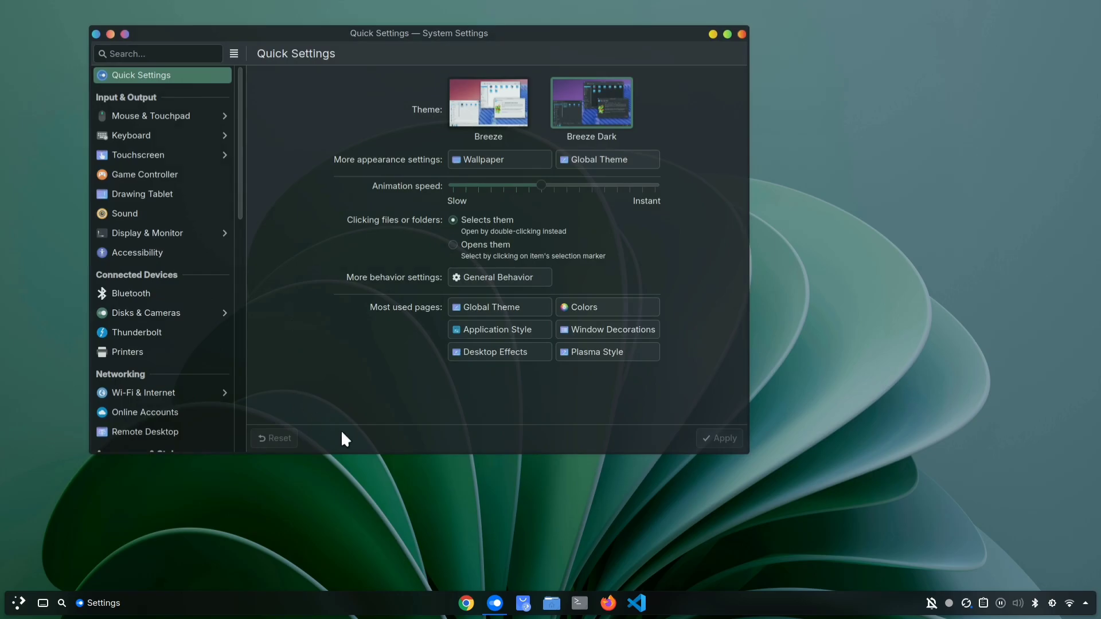
pyautogui.moveTo(347, 432); pyautogui.dragTo(285, 448)
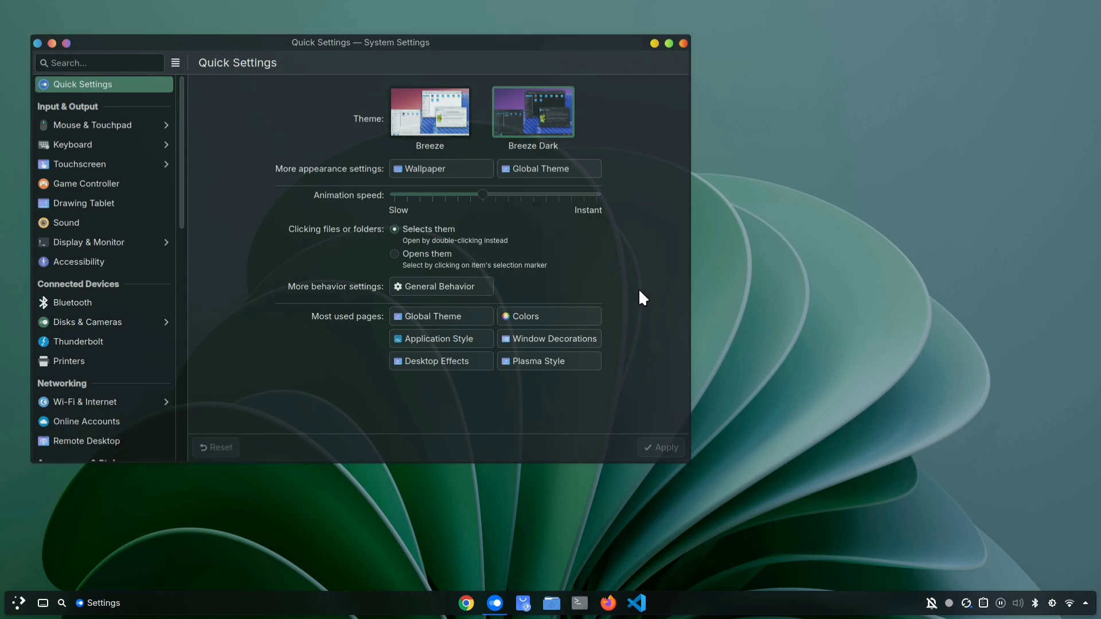
# - Meta-right-drag the System Settings window in several passes to enlarge it
pyautogui.moveTo(635, 283); pyautogui.dragTo(676, 300)
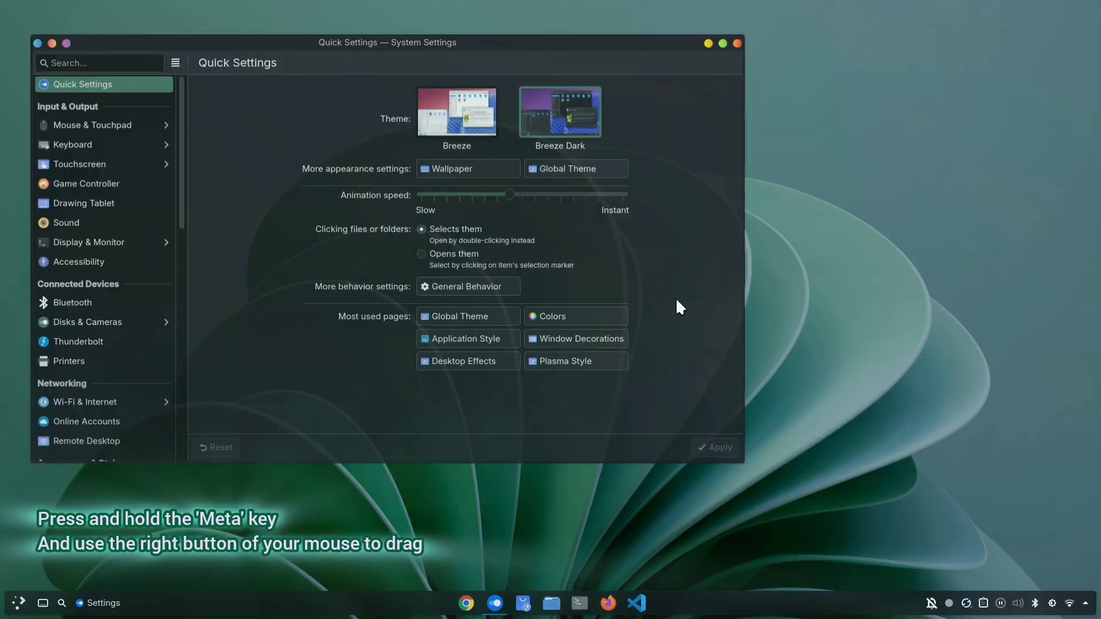
pyautogui.moveTo(684, 374)
pyautogui.mouseDown()
pyautogui.moveTo(717, 425)
pyautogui.moveTo(652, 337)
pyautogui.moveTo(700, 388)
pyautogui.moveTo(671, 367)
pyautogui.mouseUp()
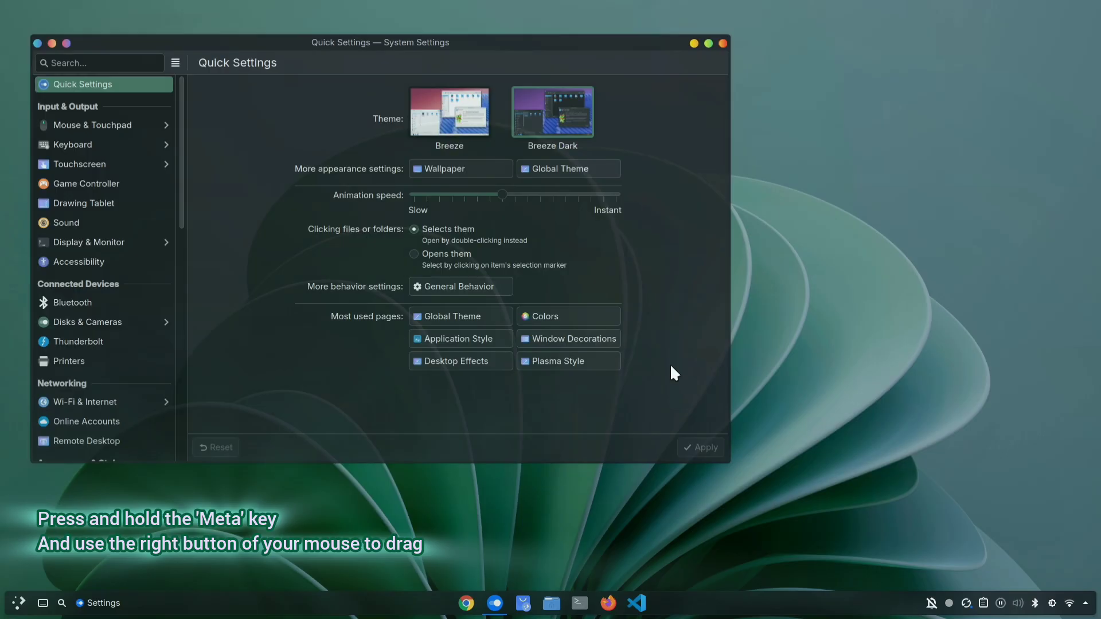
pyautogui.moveTo(670, 367); pyautogui.dragTo(703, 437)
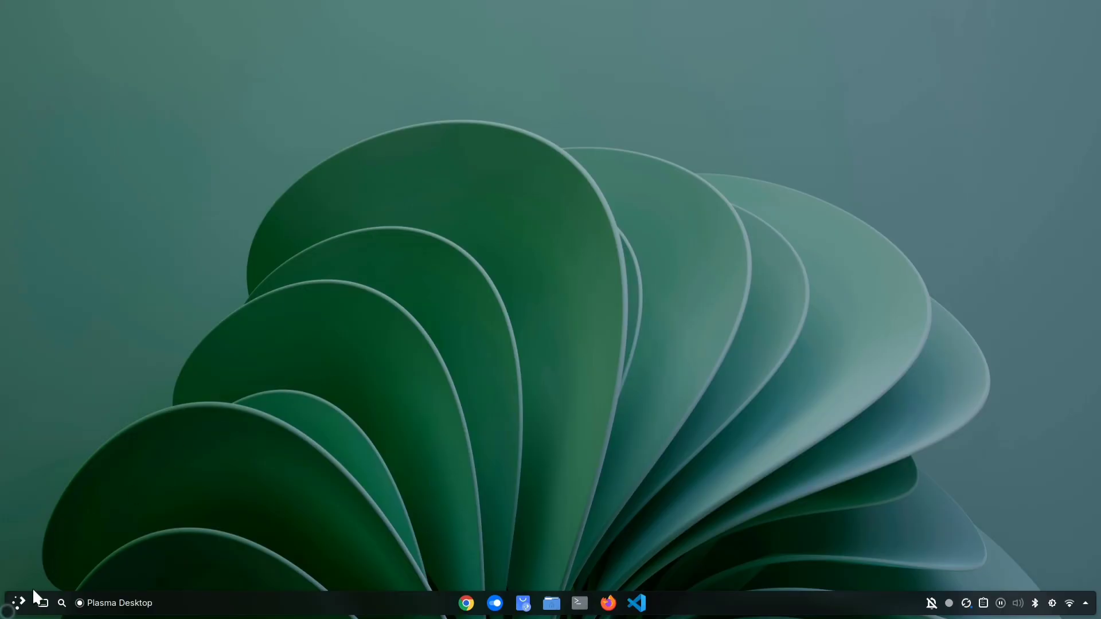
# - Toggle the launcher, then search 'edge' in KRunner and open the Screen Edges page
pyautogui.click(19, 602)
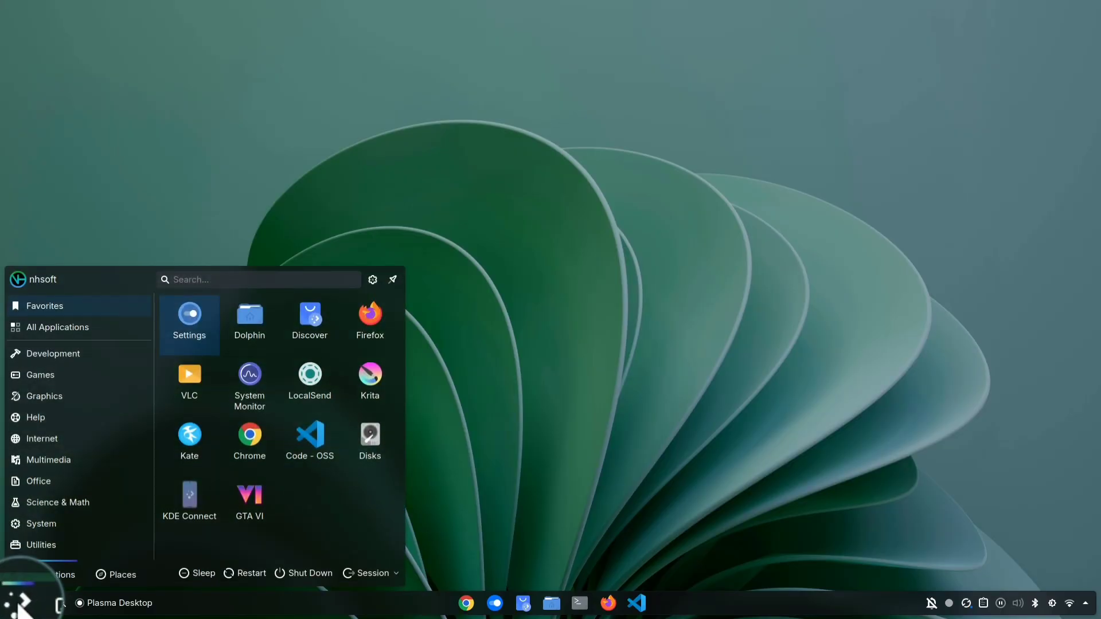
pyautogui.click(19, 603)
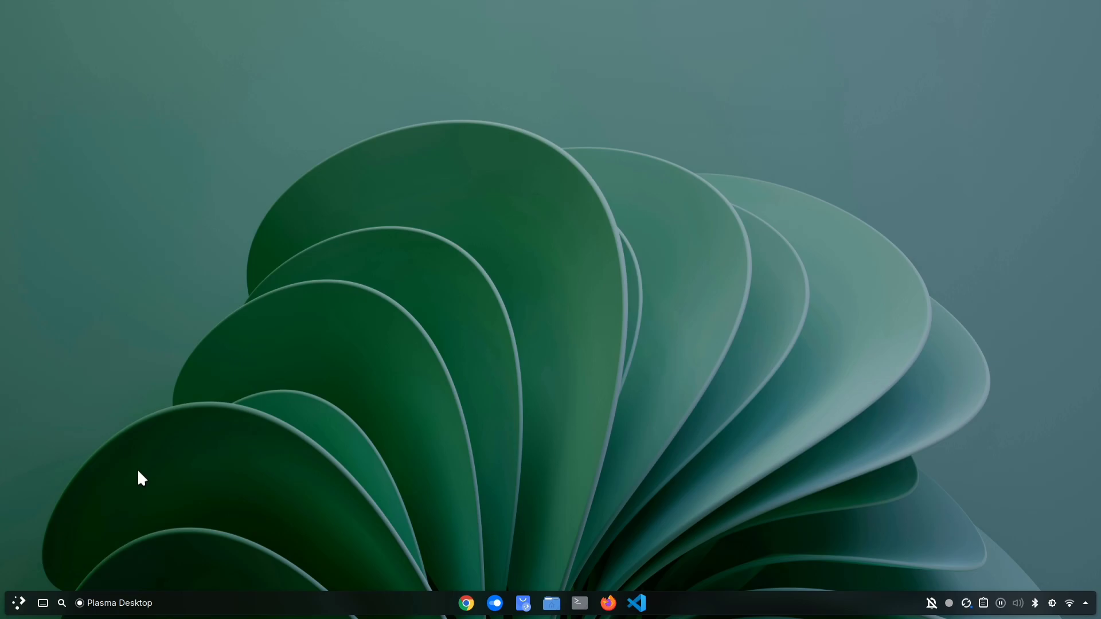
pyautogui.hotkey('alt', 'space')
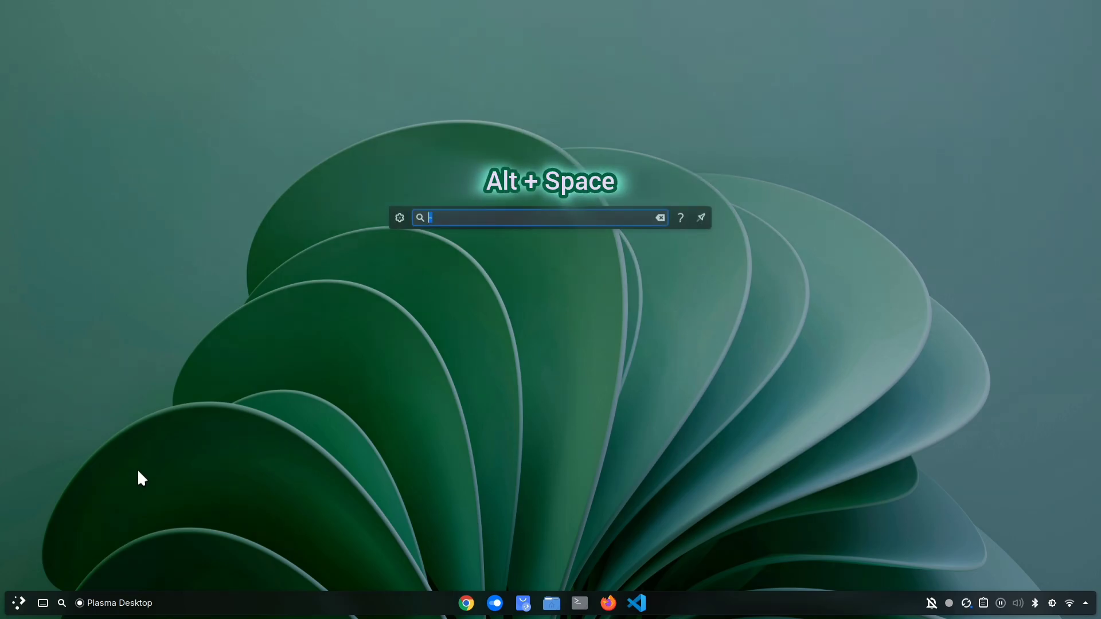
pyautogui.write('edge')
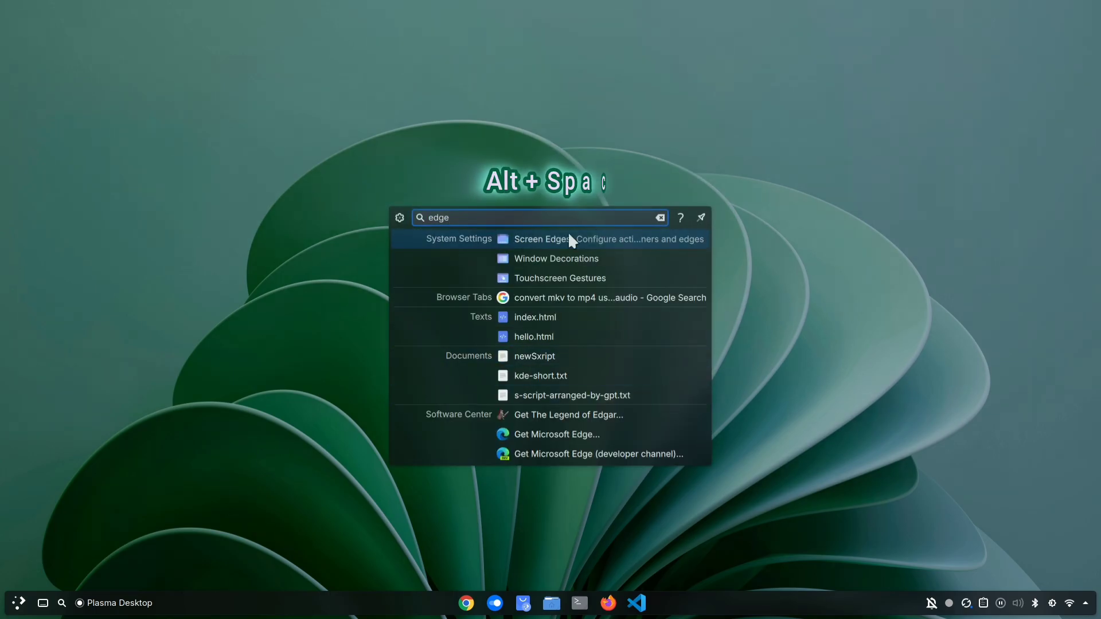
pyautogui.click(586, 236)
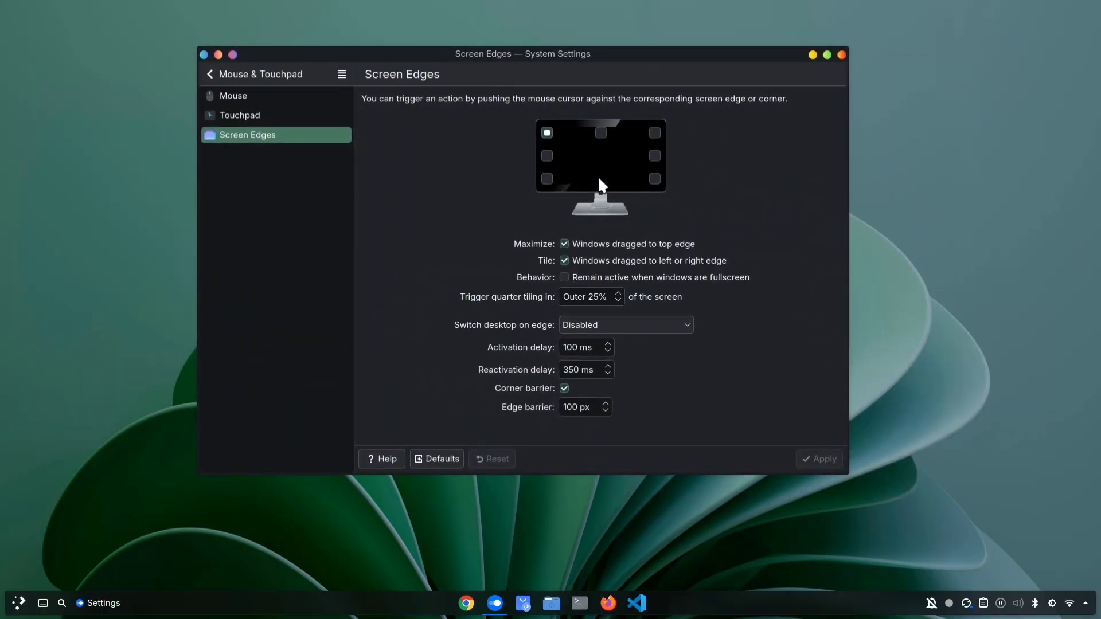
# - Assign Application Launcher to the bottom-left corner, apply, and test it by pushing into the corner
pyautogui.click(549, 178)
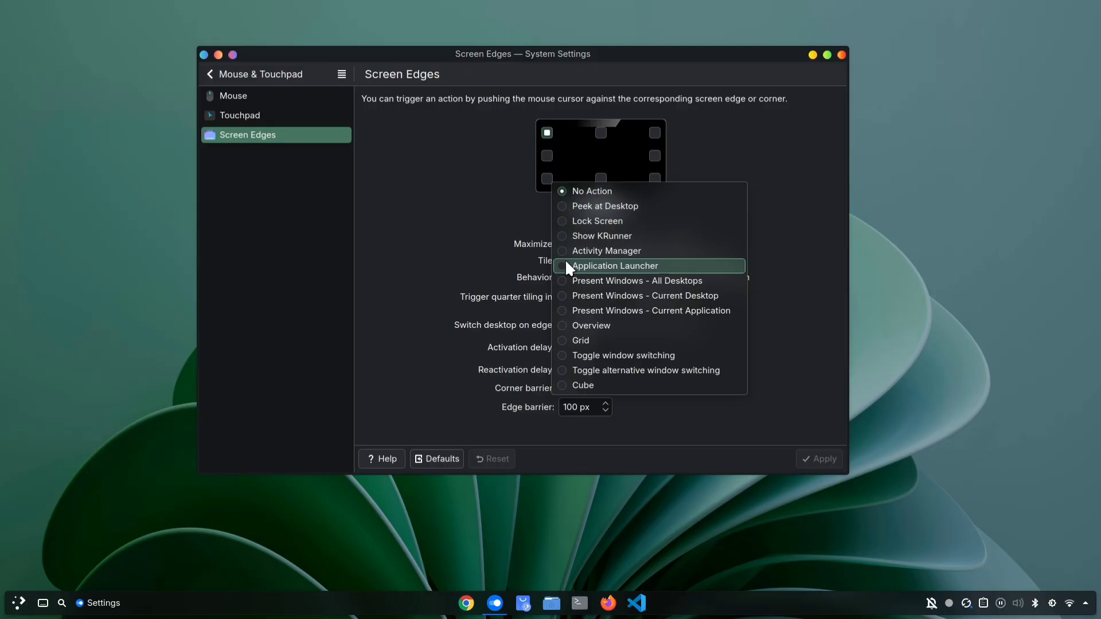
pyautogui.click(661, 265)
pyautogui.click(823, 458)
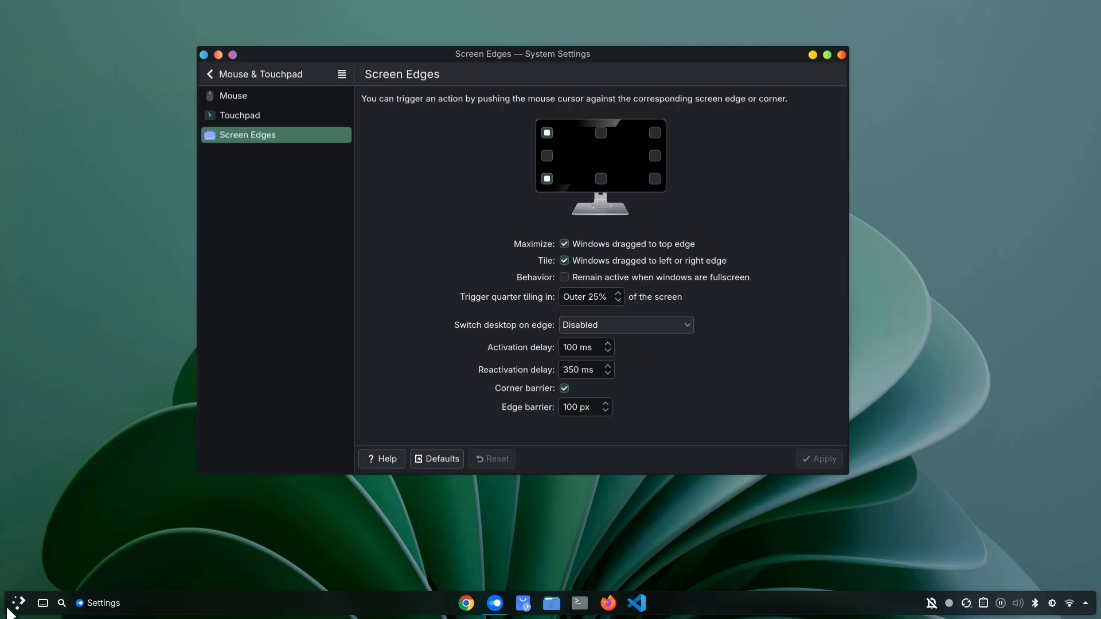
pyautogui.moveTo(2, 617)
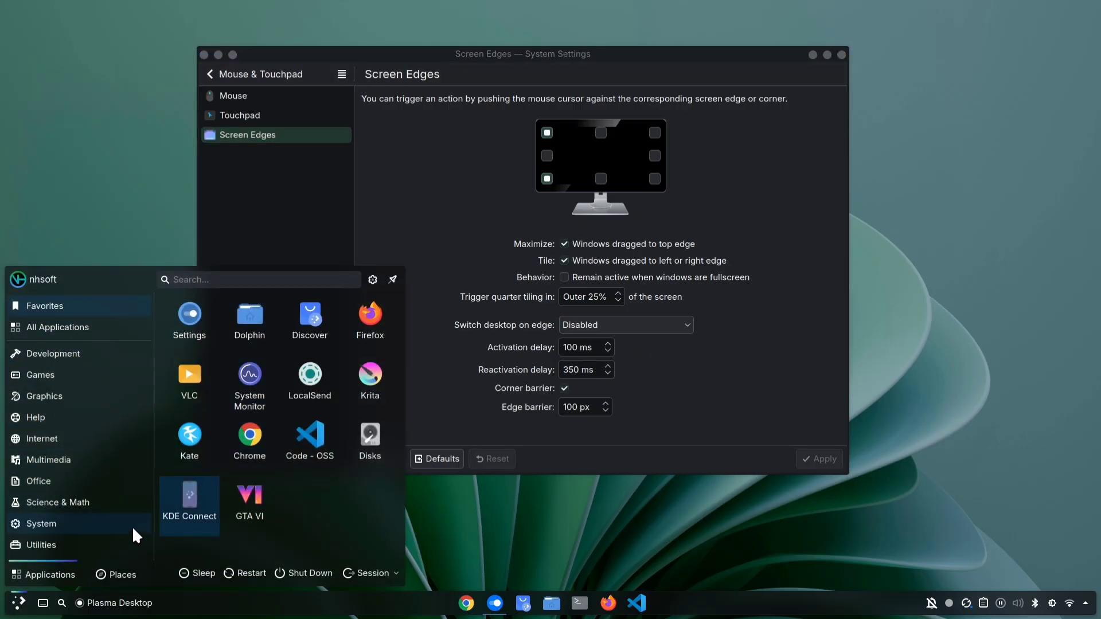
pyautogui.click(469, 502)
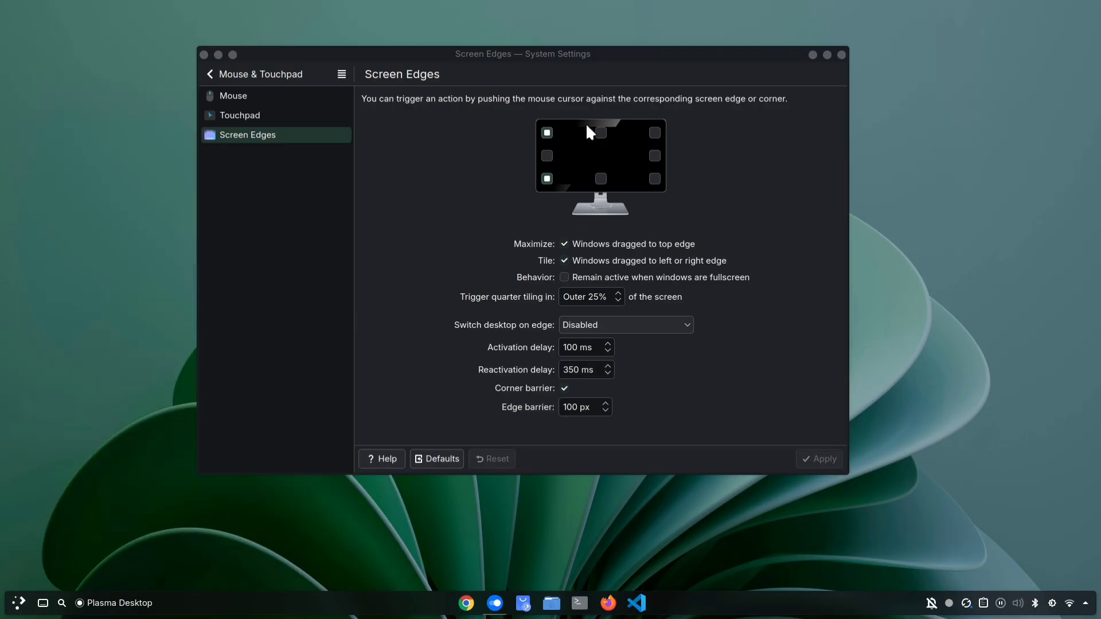
# - Set the top-right corner to Present Windows - All Desktops, apply, and test it
pyautogui.click(657, 133)
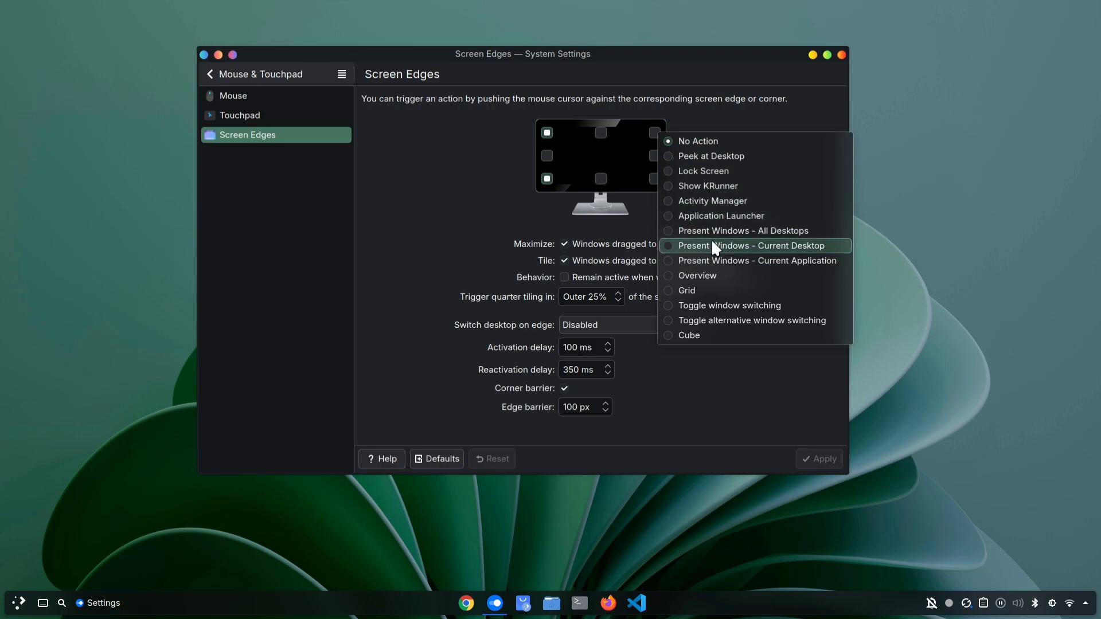
pyautogui.click(674, 231)
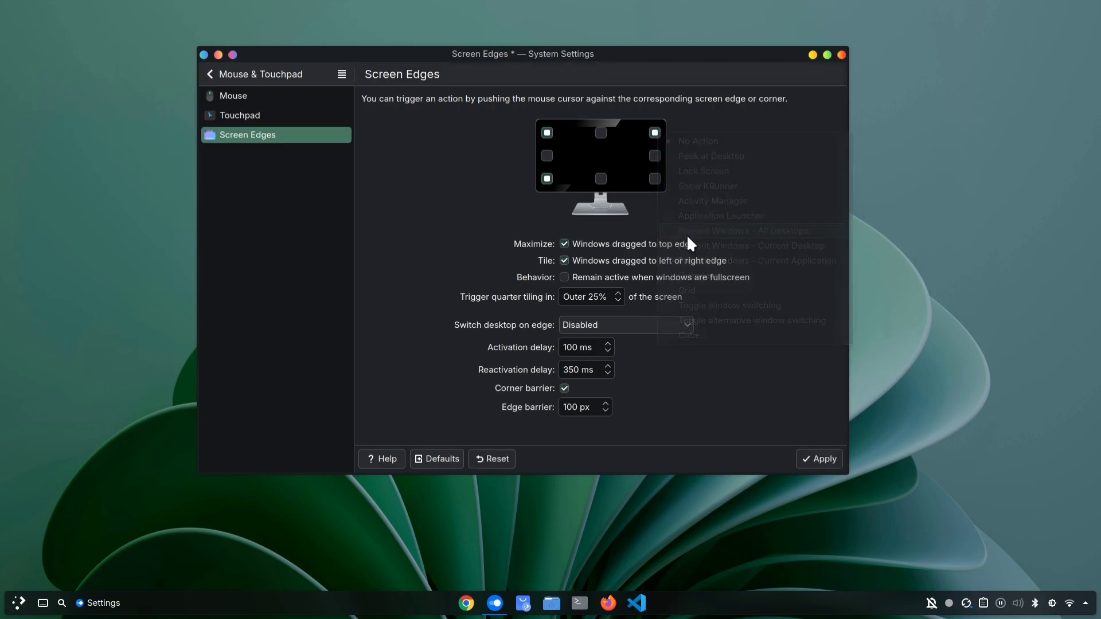
pyautogui.click(824, 458)
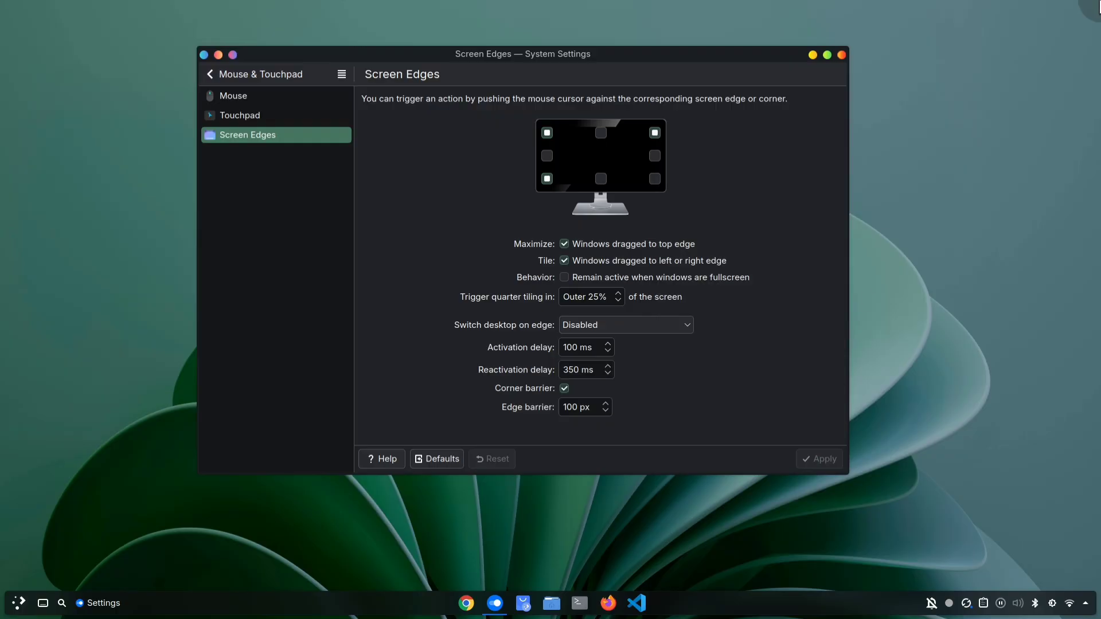
pyautogui.moveTo(1098, 3)
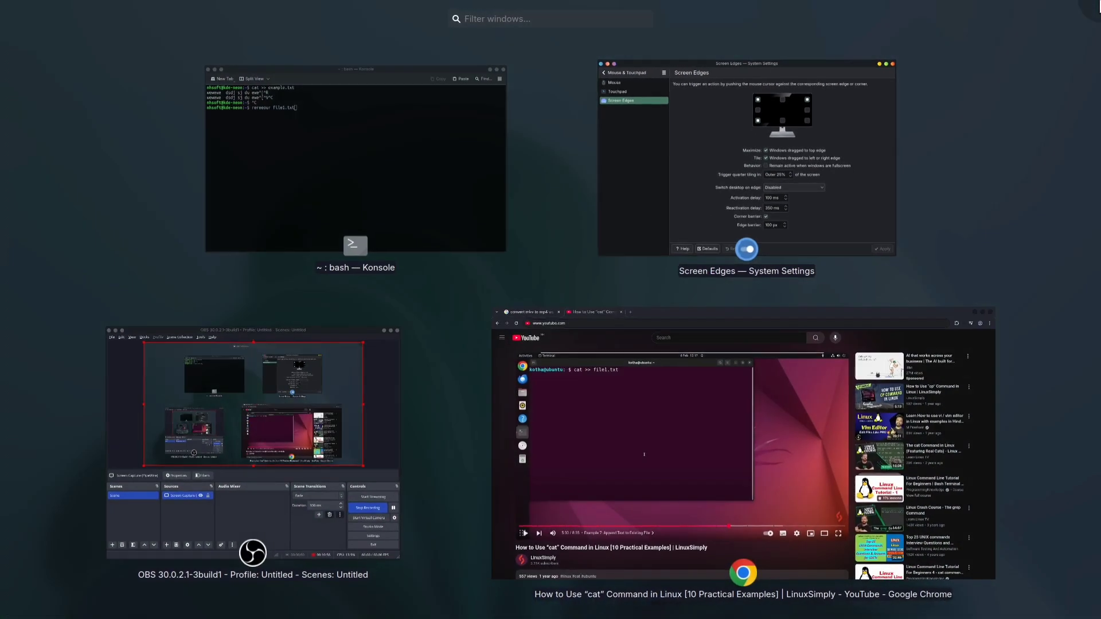
pyautogui.click(746, 248)
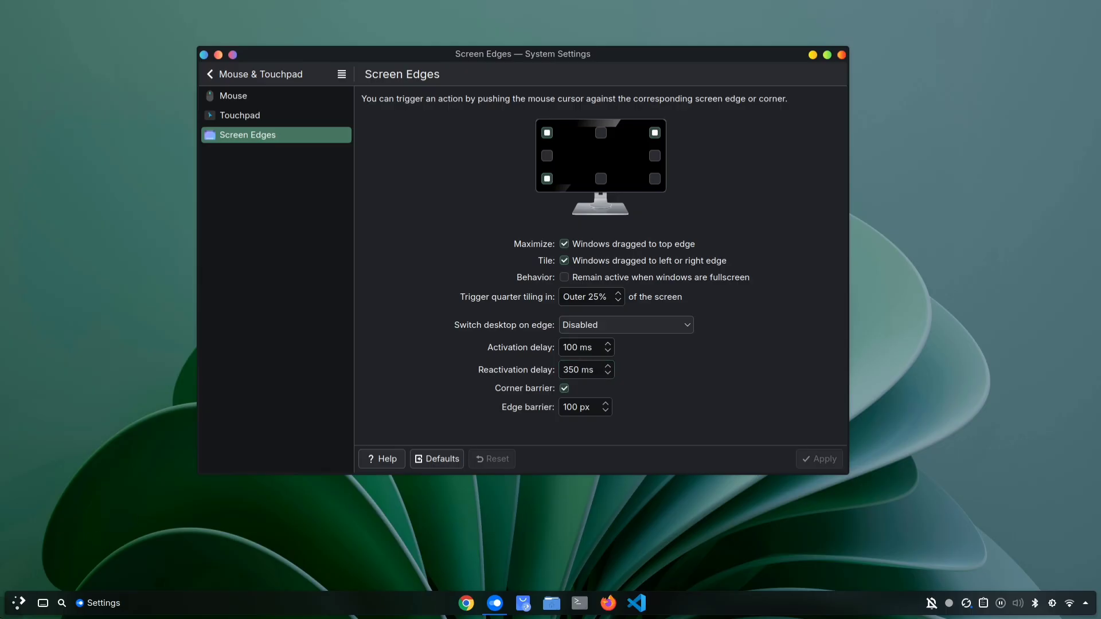
# - Change the edge activation delay from 100 to 400 ms and apply
pyautogui.moveTo(1, 618)
pyautogui.click(565, 347)
pyautogui.press('BackSpace')
pyautogui.write('4')
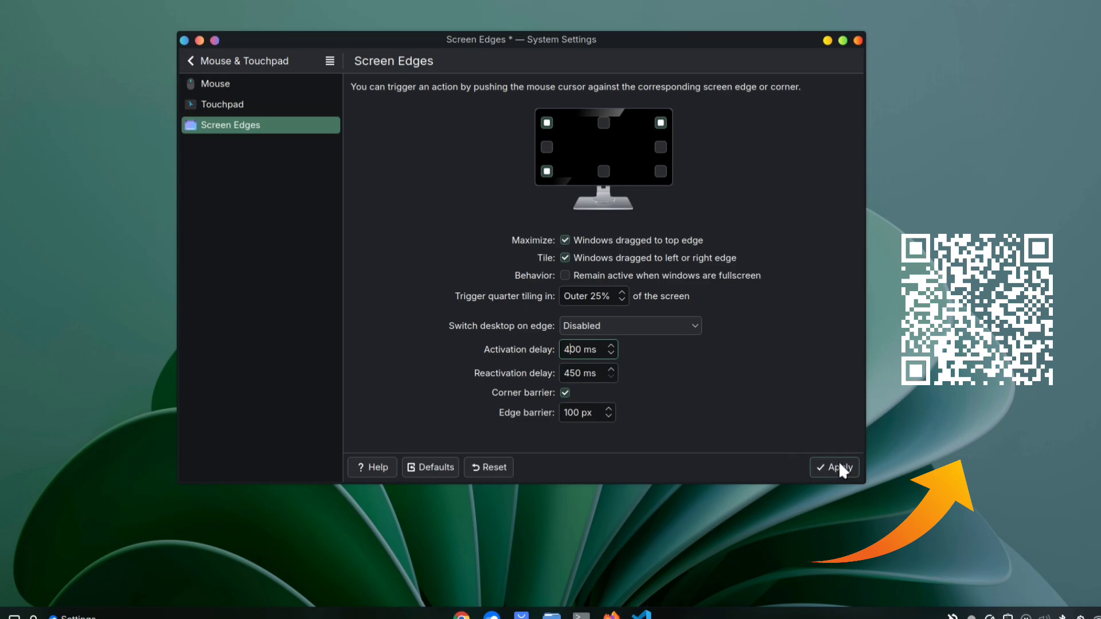
pyautogui.click(839, 466)
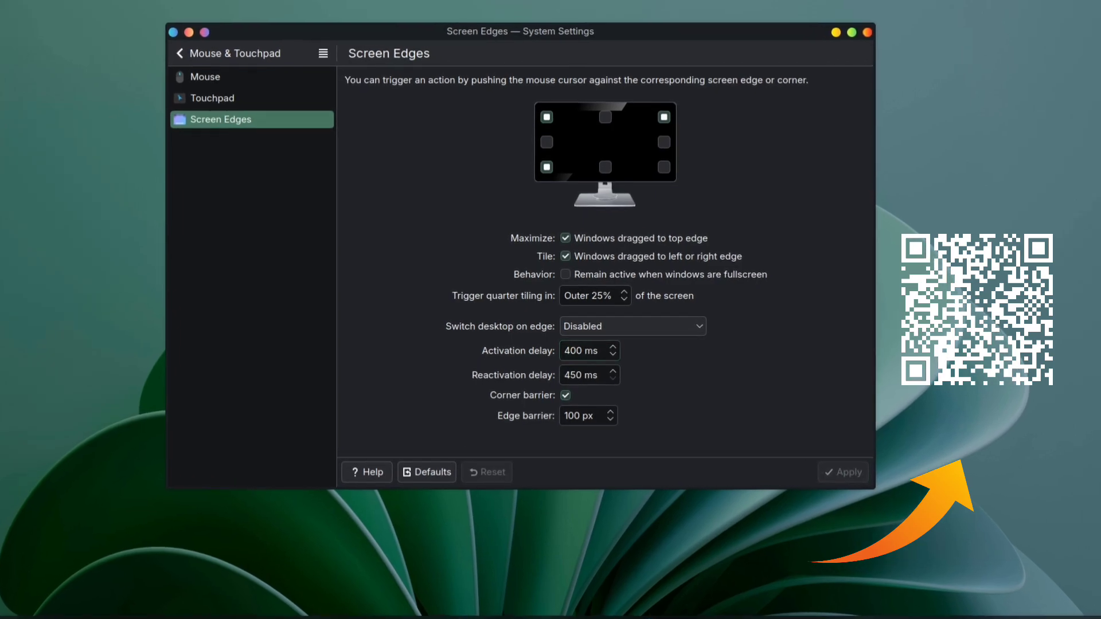